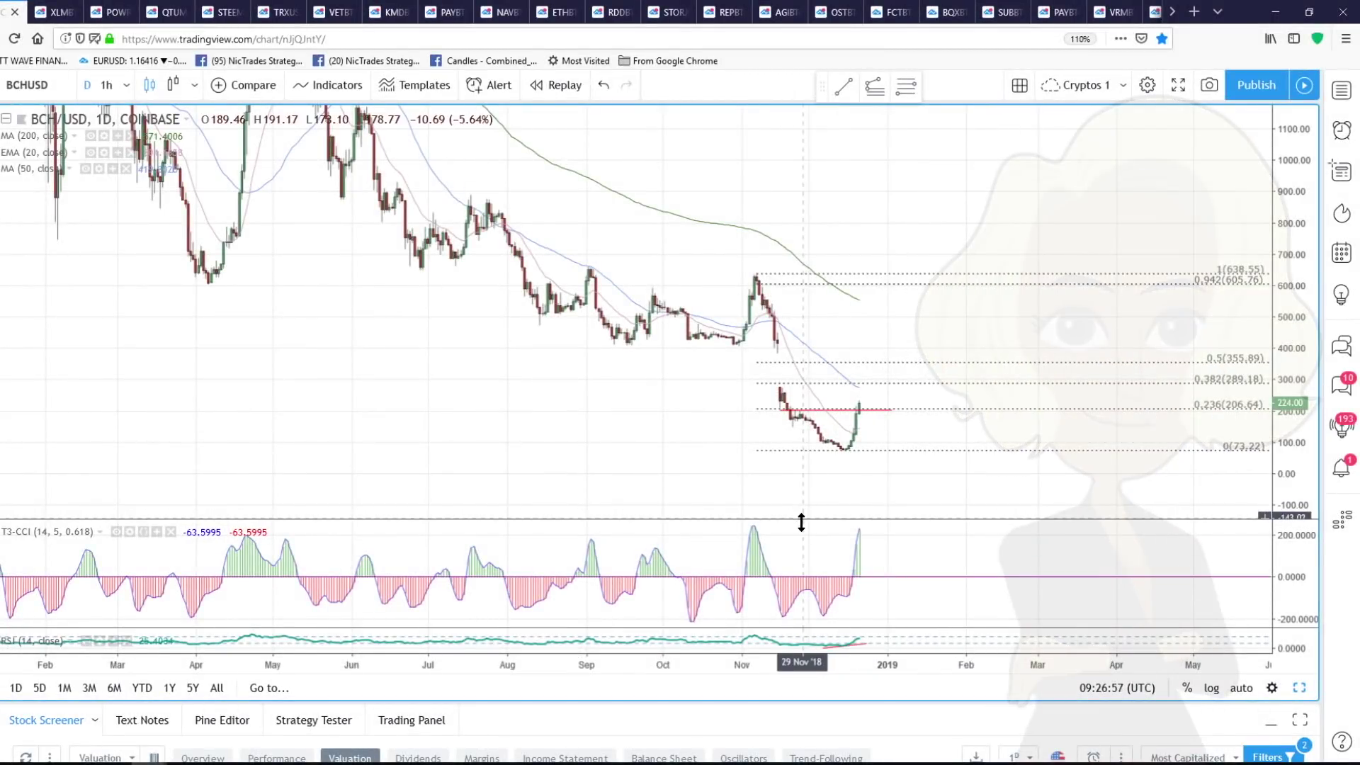
Enlarge the price pane by shrinking the T3-CCI pane, and frame the recent BCH/USD price gap and December rebound
left_click_drag(801, 522, 801, 579)
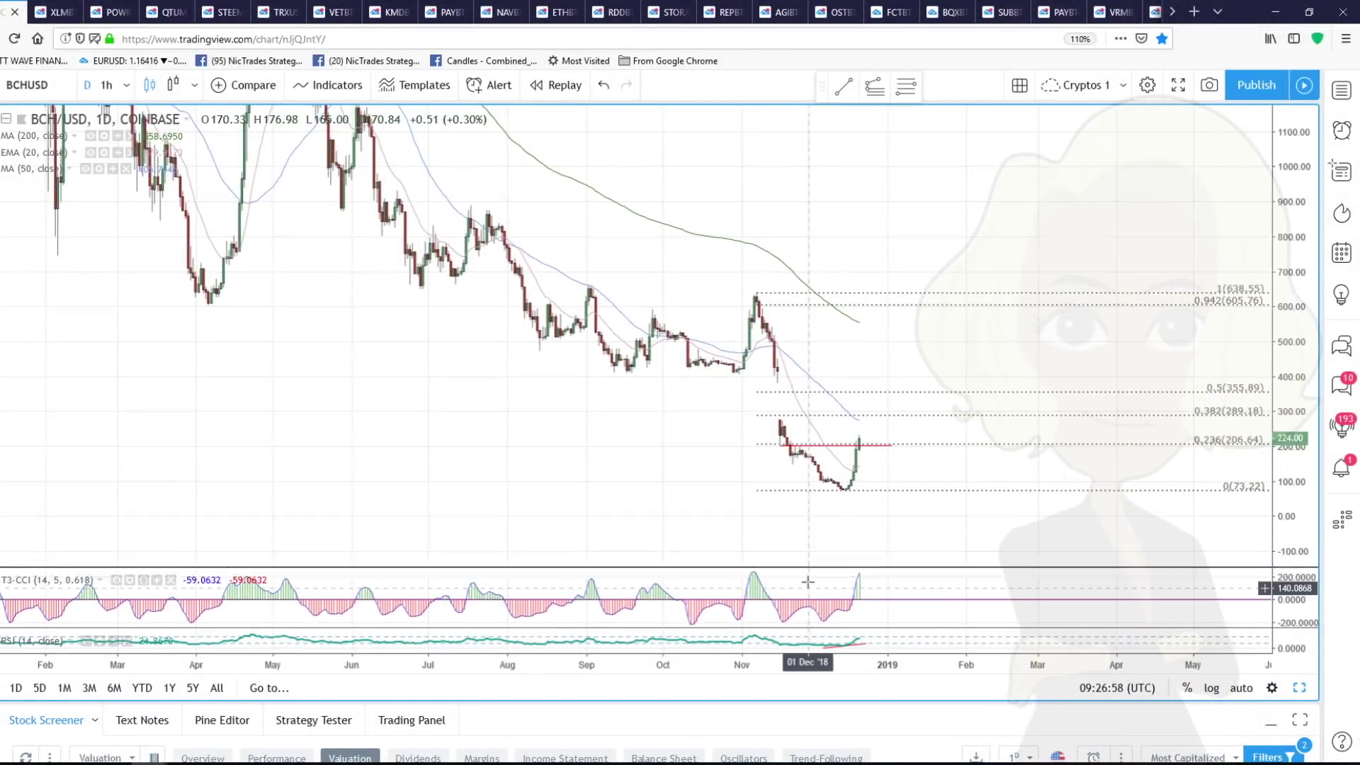
left_click_drag(1268, 556, 1210, 482)
left_click_drag(1065, 331, 1068, 283)
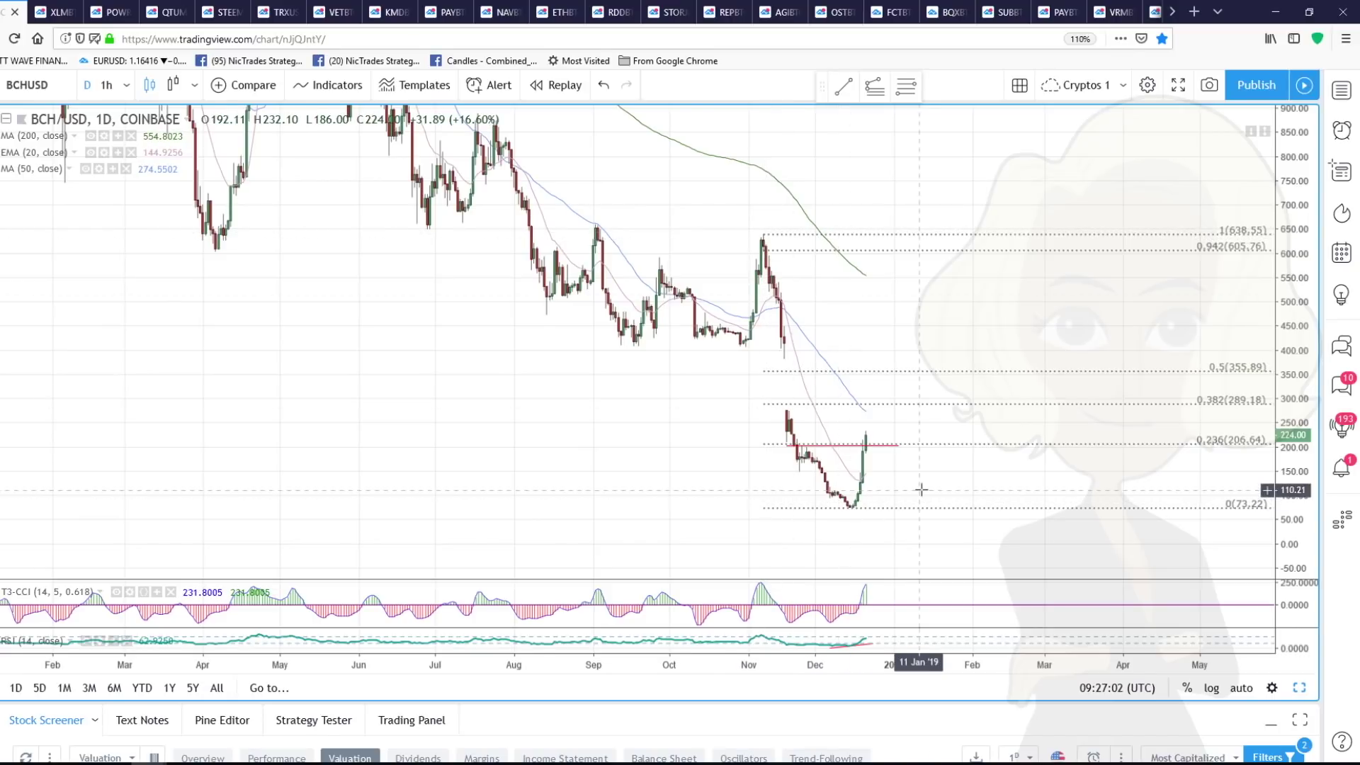
scroll(865, 477, "up", 1)
left_click_drag(1296, 498, 1297, 454)
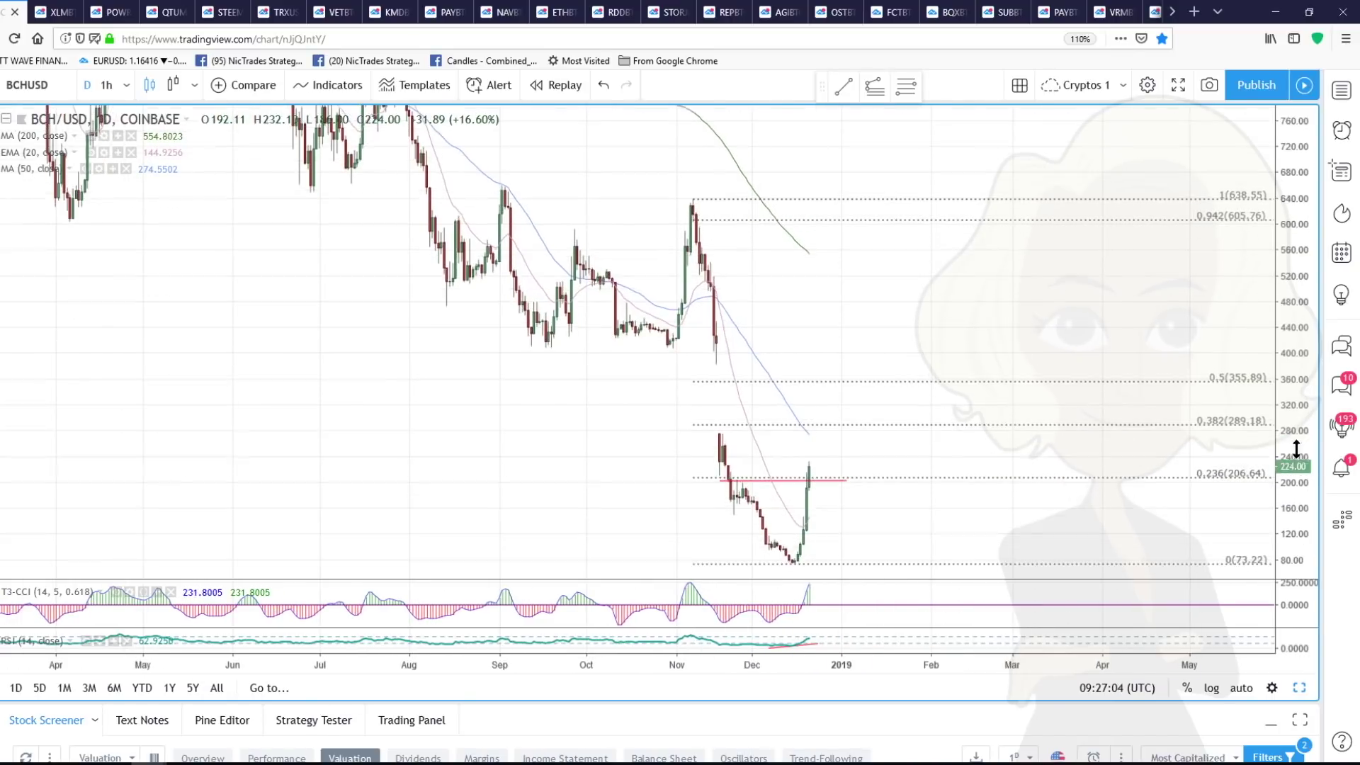
left_click_drag(981, 436, 920, 330)
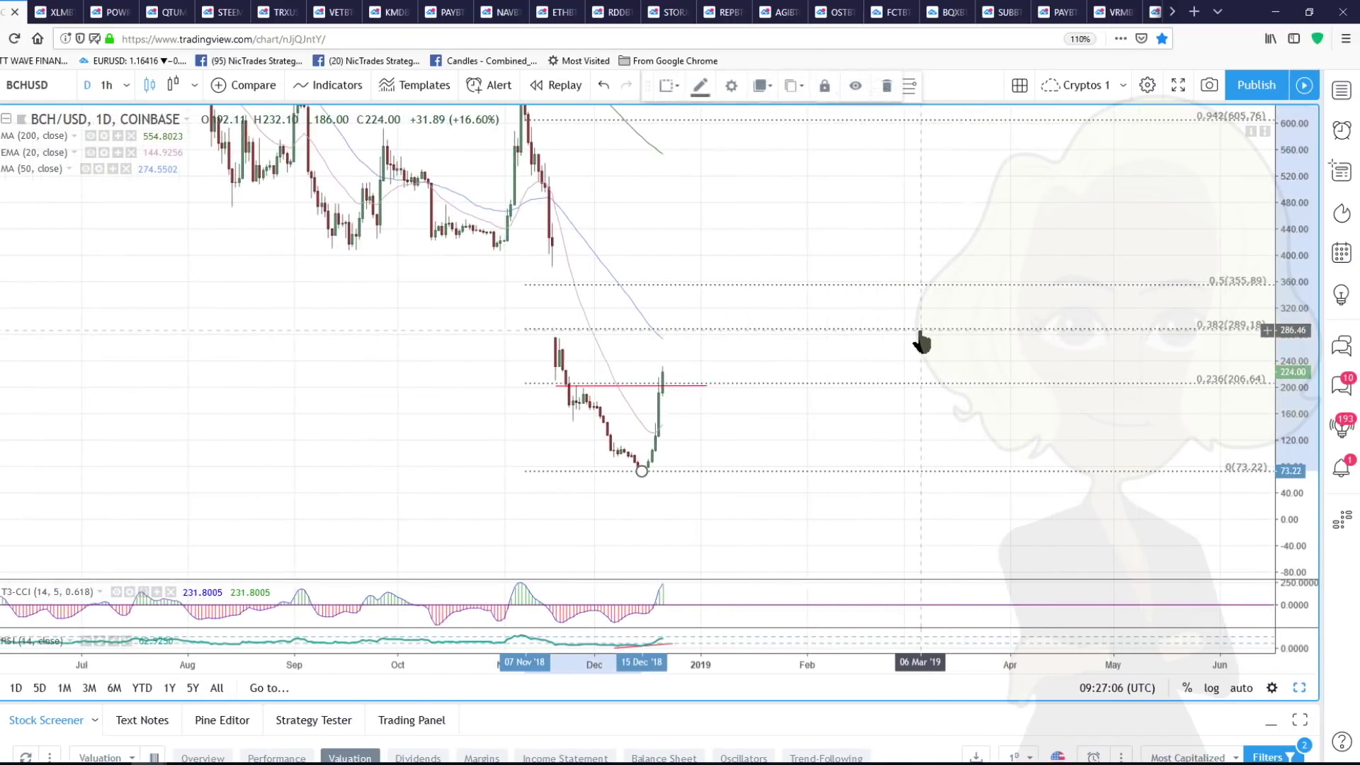
Re-anchor the Fibonacci retracement from the 7 Nov '18 swing high at 638.55 to the 15 Dec '18 low at 73.22
left_click(651, 375)
left_click_drag(651, 373, 706, 402)
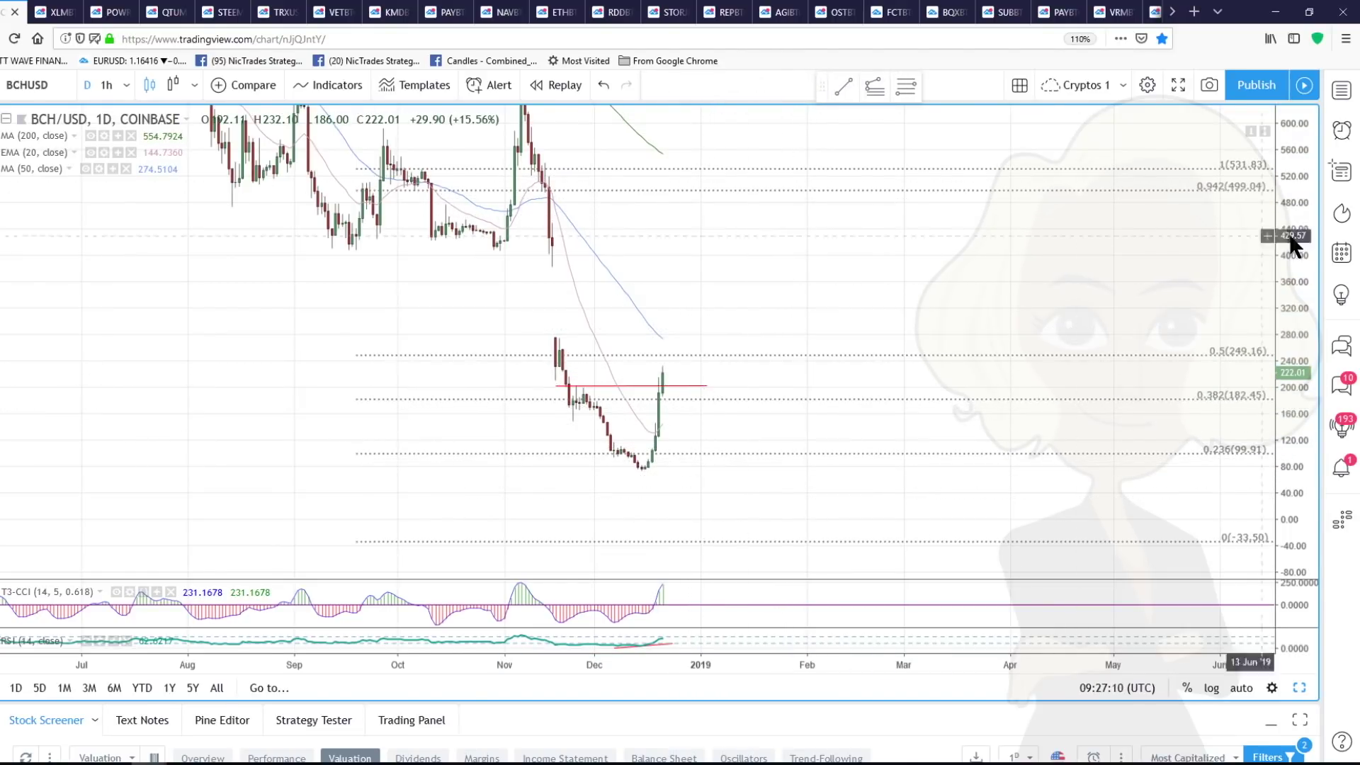
left_click_drag(1291, 300, 1291, 384)
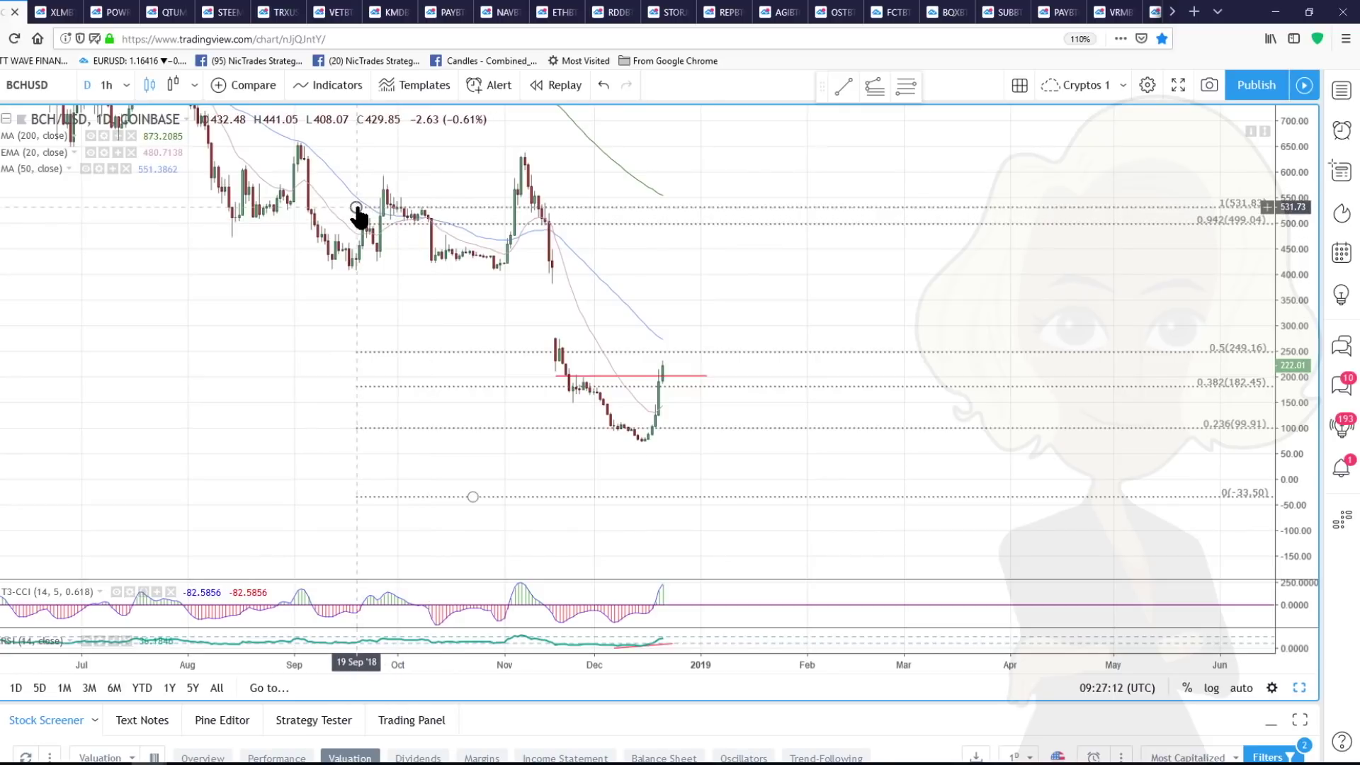
left_click_drag(357, 209, 524, 153)
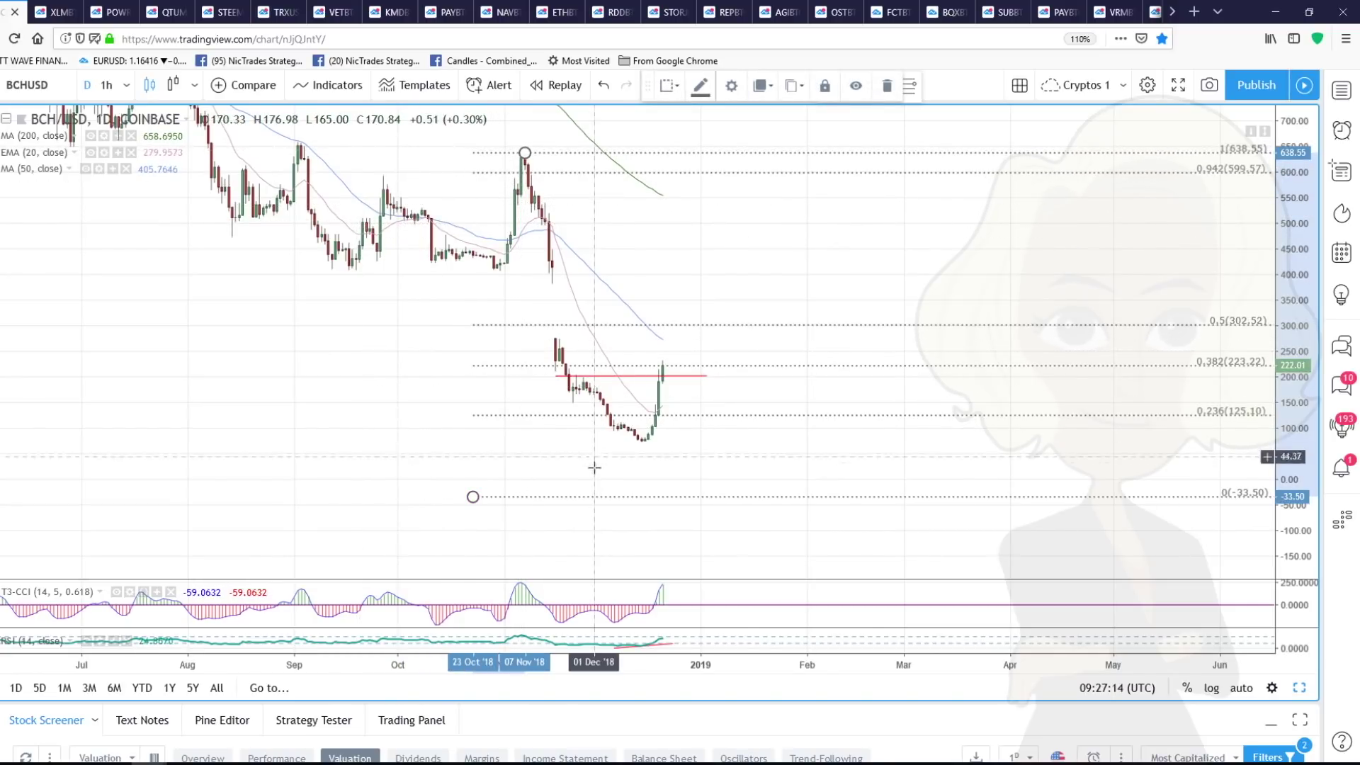
left_click_drag(473, 498, 641, 442)
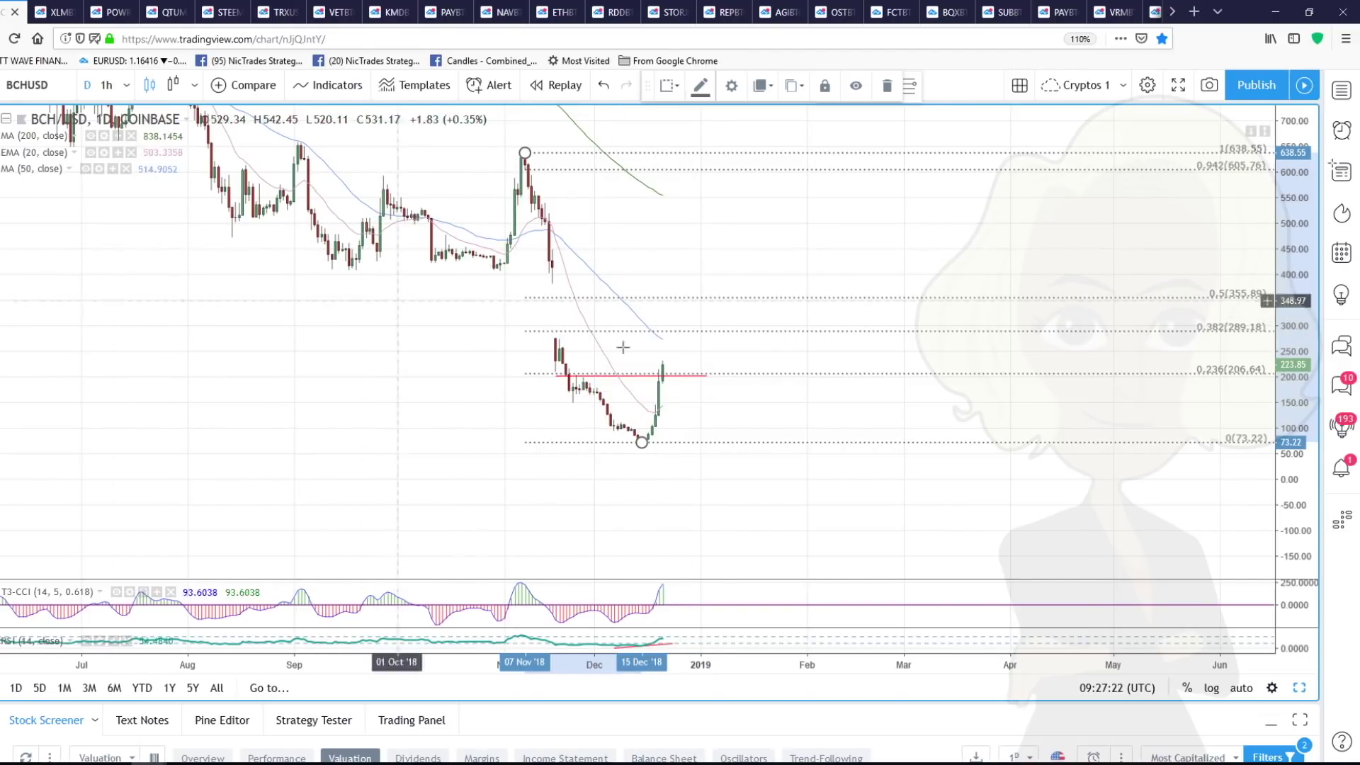
Turn off the 0.382 and 0.5 levels in the Fibonacci retracement's settings
right_click(531, 343)
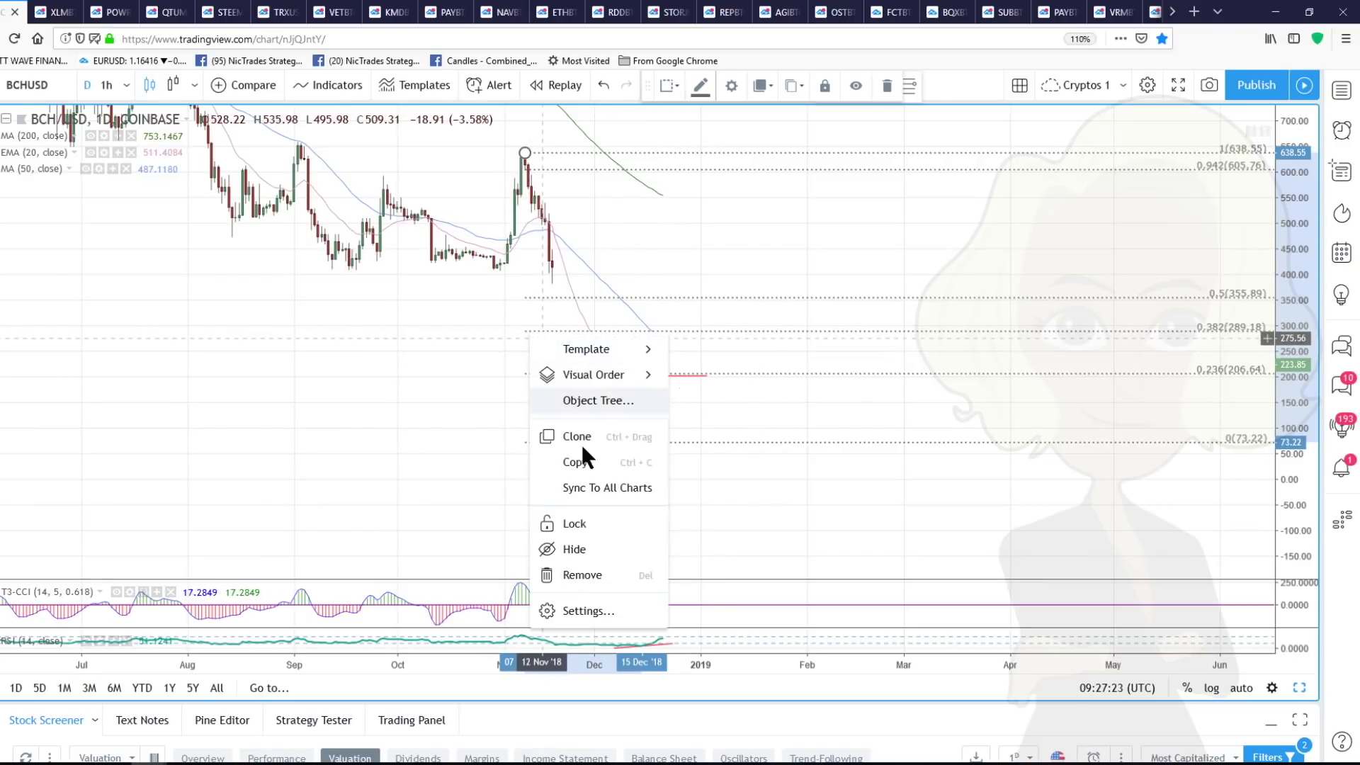
left_click(581, 612)
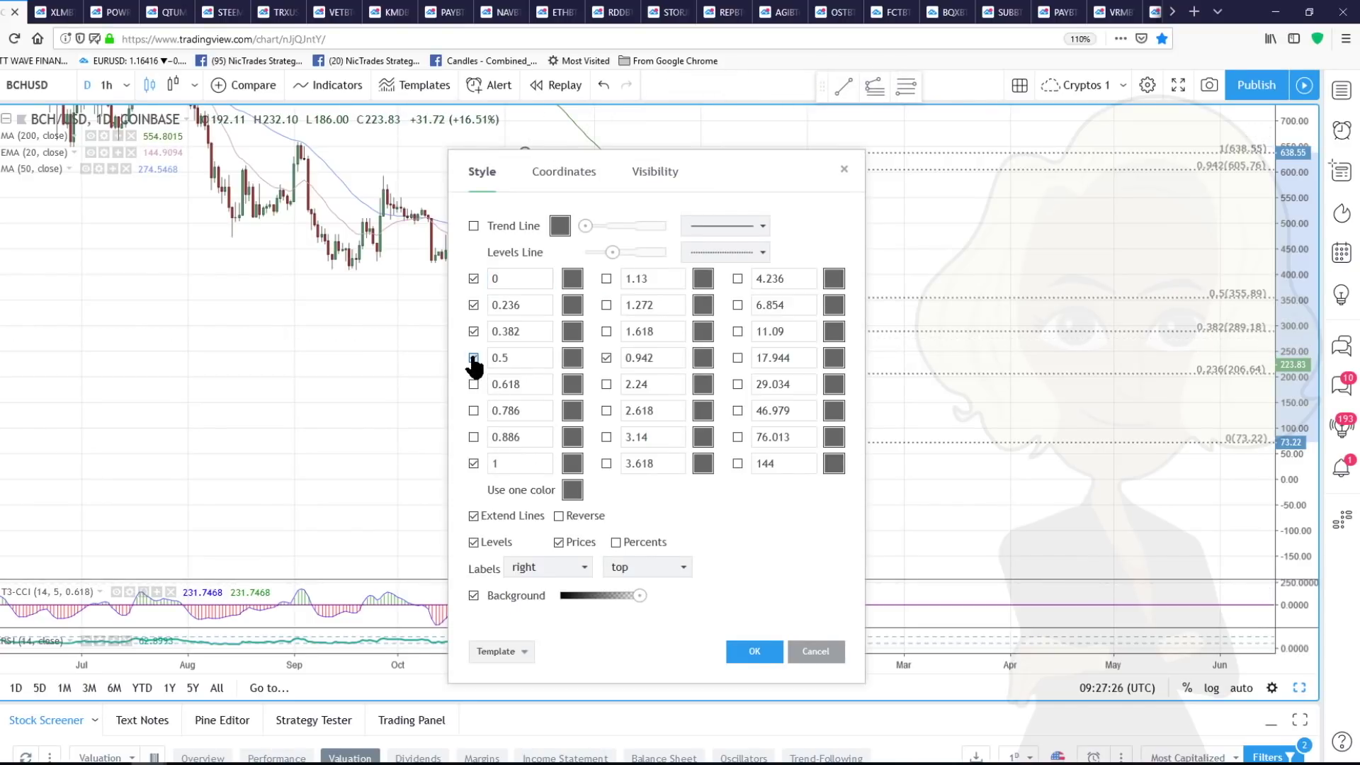
left_click(751, 652)
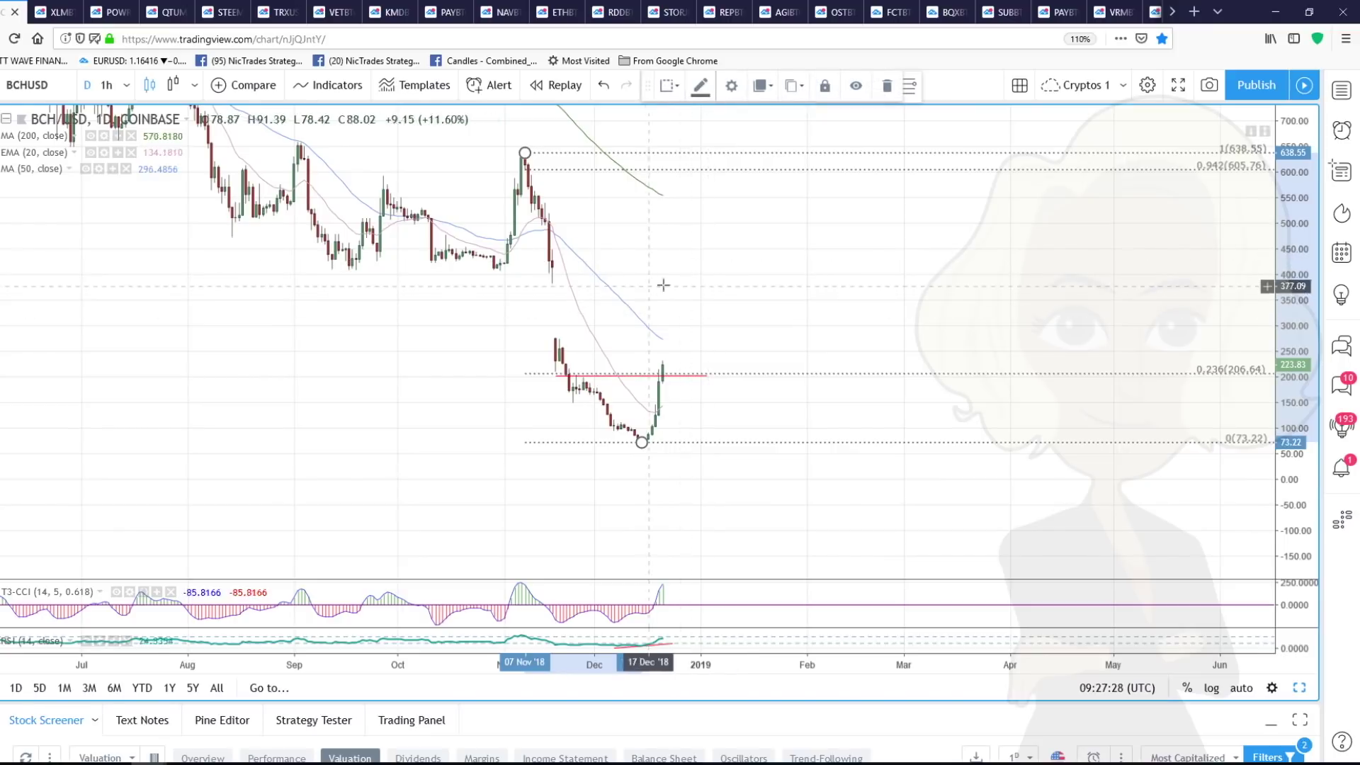
Add a horizontal ray at 275.00 starting from the 20 Nov '18 candle high just below the price gap
scroll(756, 292, "down", 1)
scroll(756, 292, "down", 1)
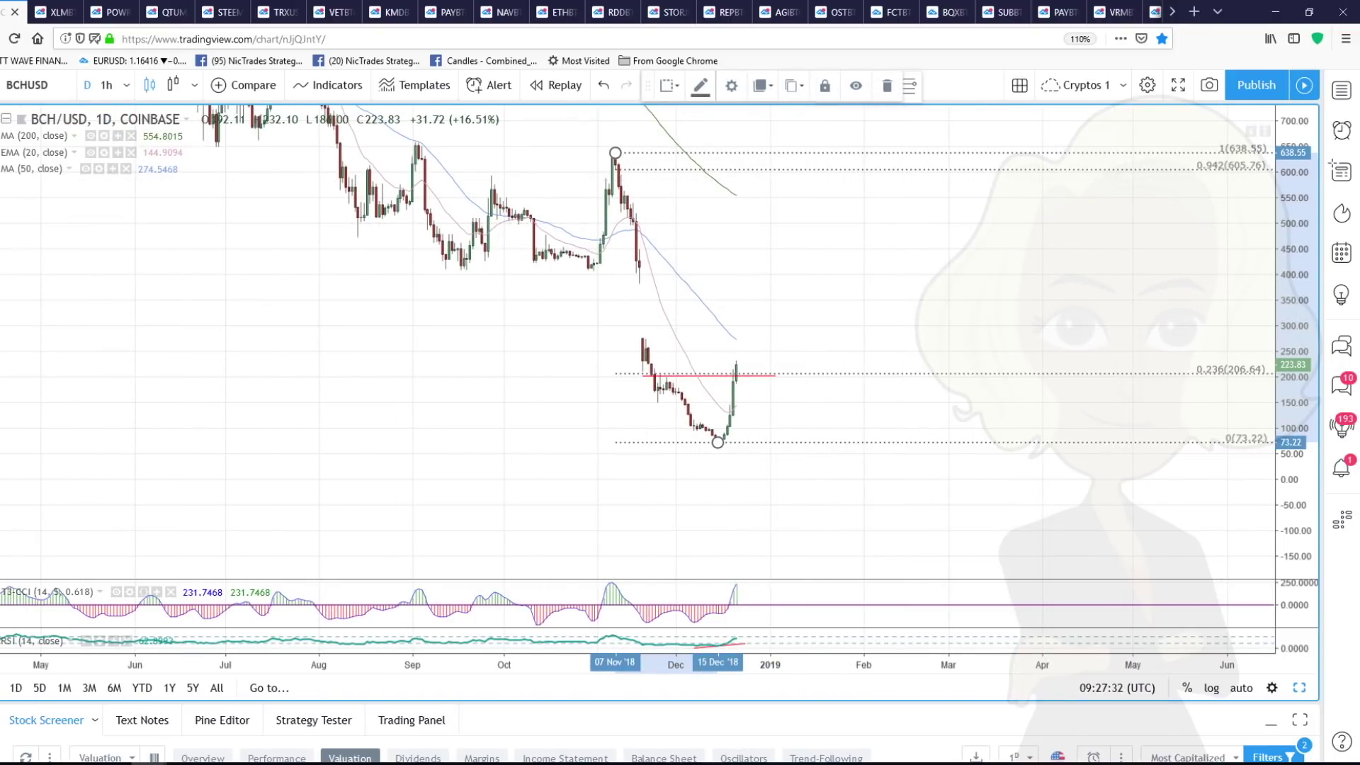
left_click(2, 157)
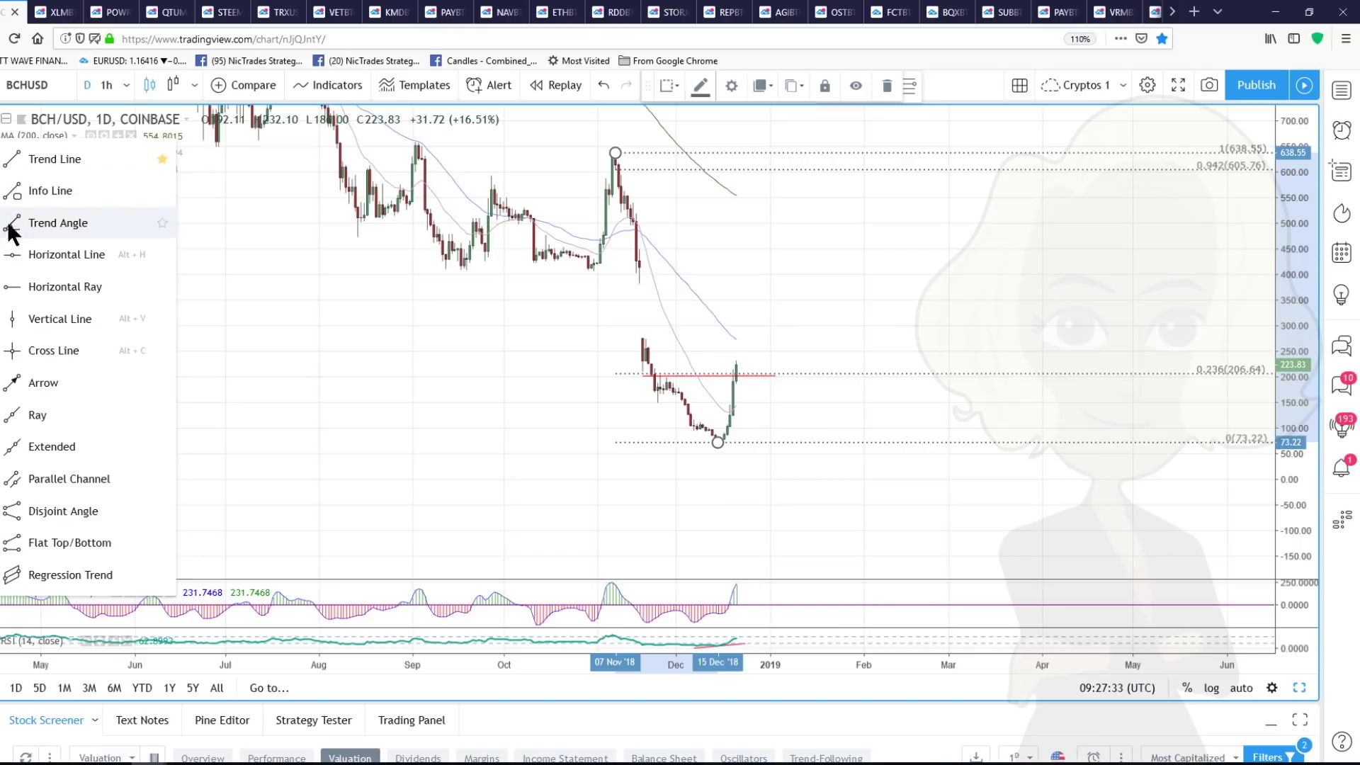
left_click(643, 347)
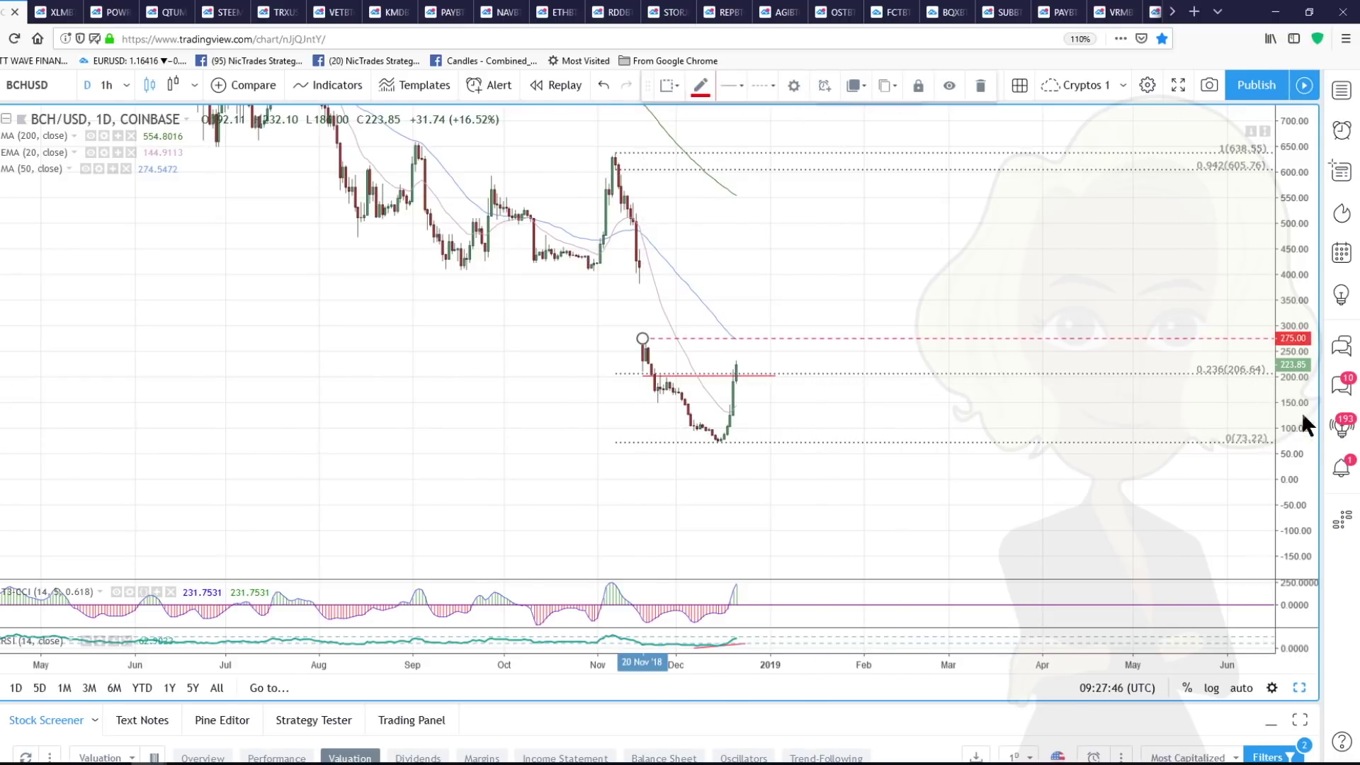
Add a second horizontal ray at 407.65 from the 17 Sep '18 low, and return to the cross cursor
left_click_drag(1302, 418, 1294, 347)
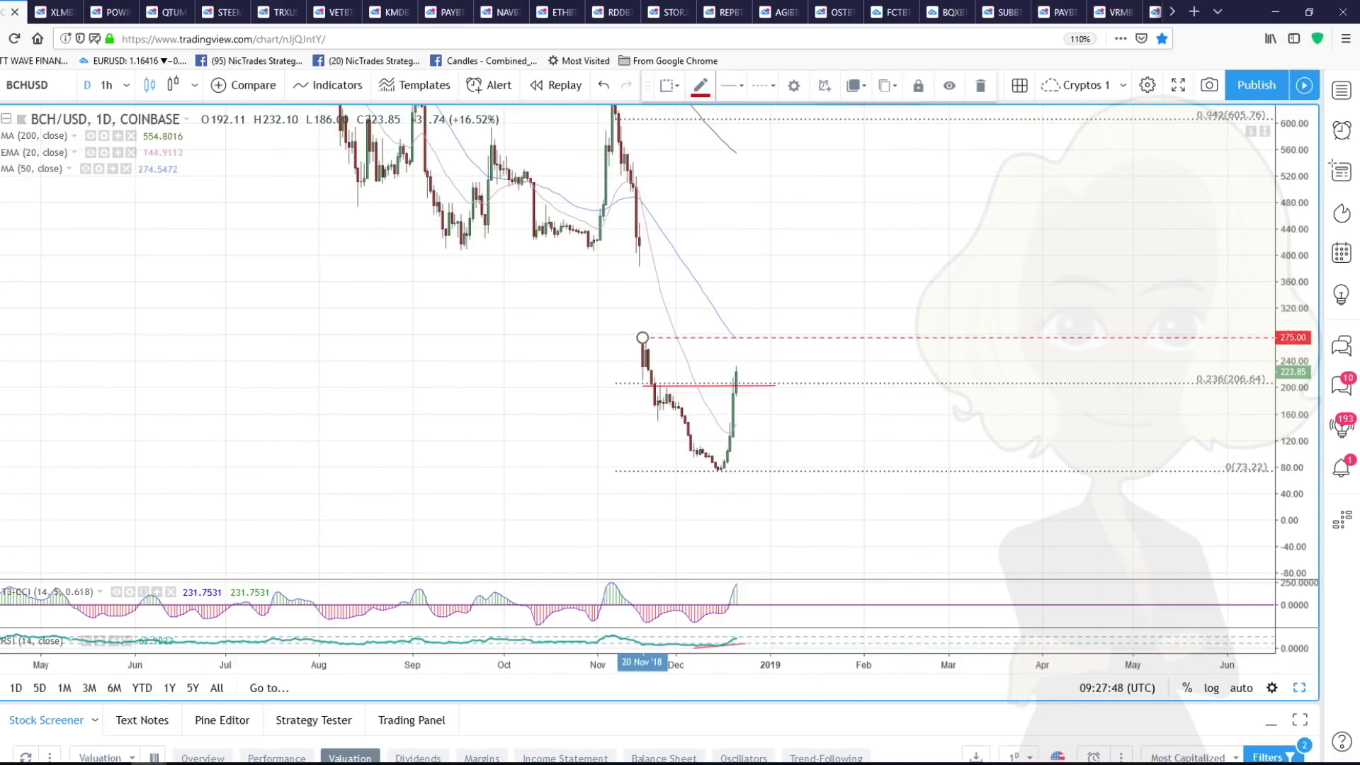
left_click(462, 250)
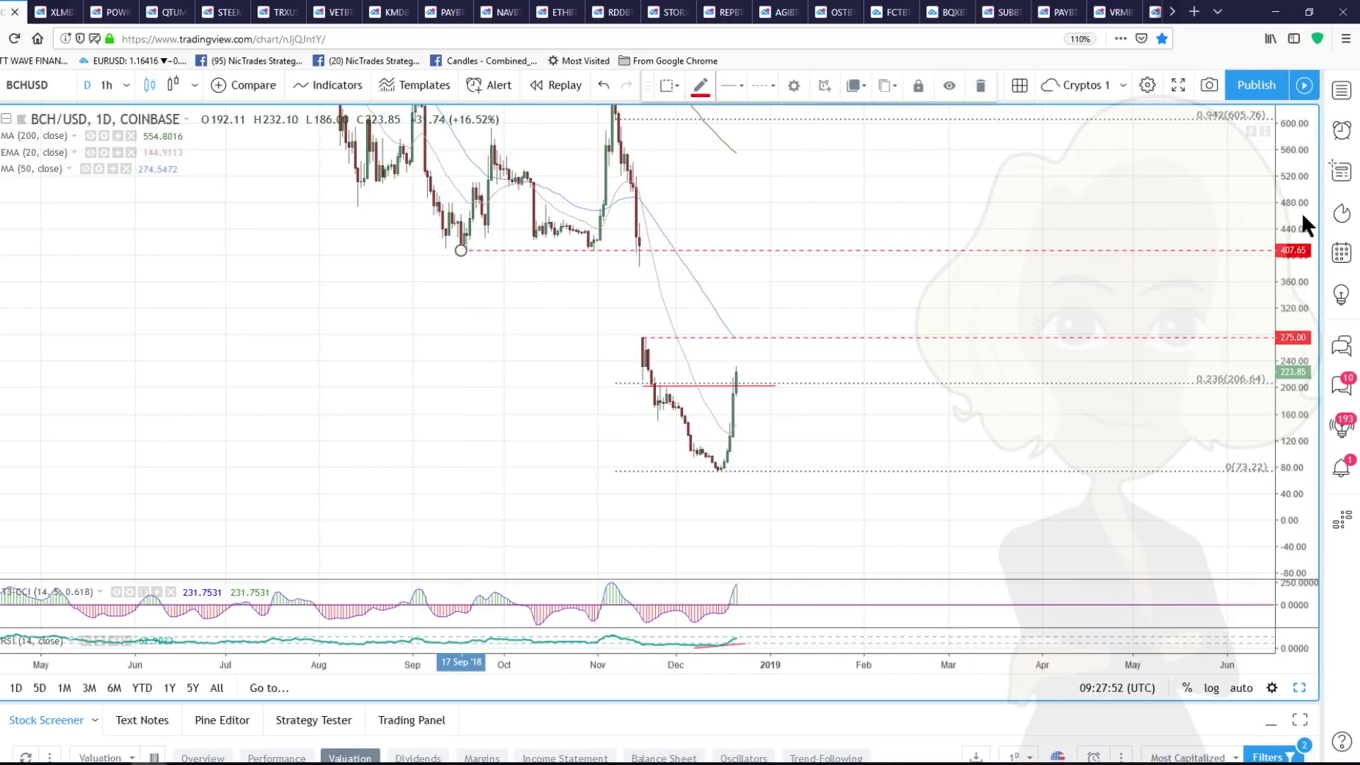
left_click_drag(1306, 189, 1295, 330)
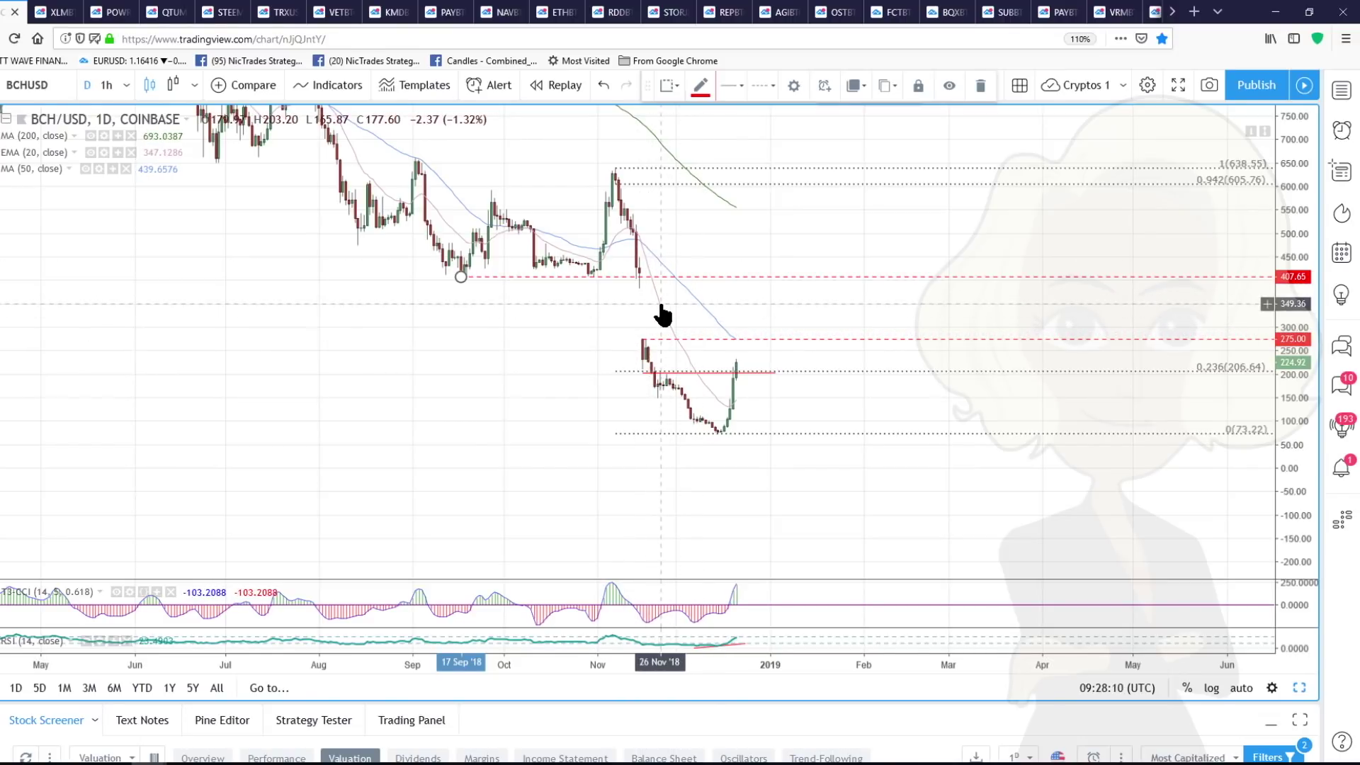
scroll(759, 376, "up", 1)
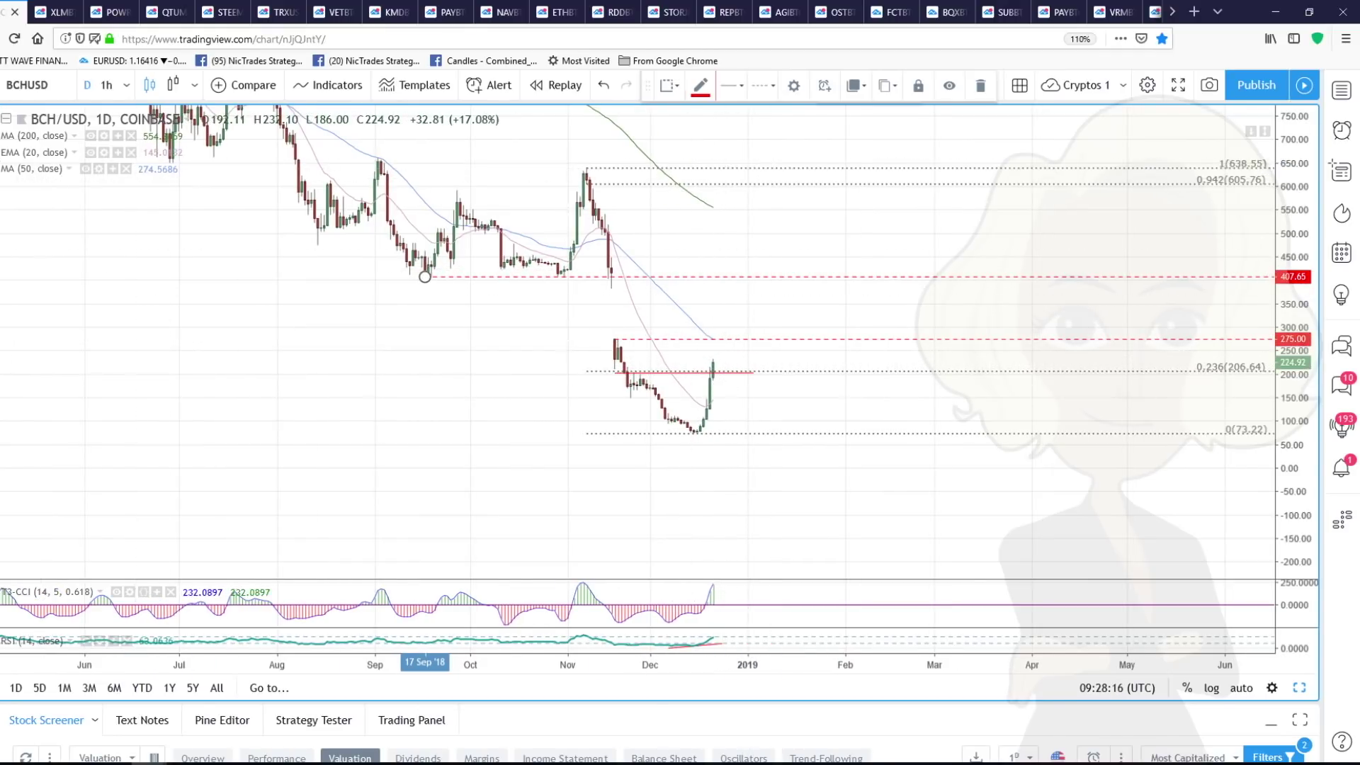
left_click(1, 130)
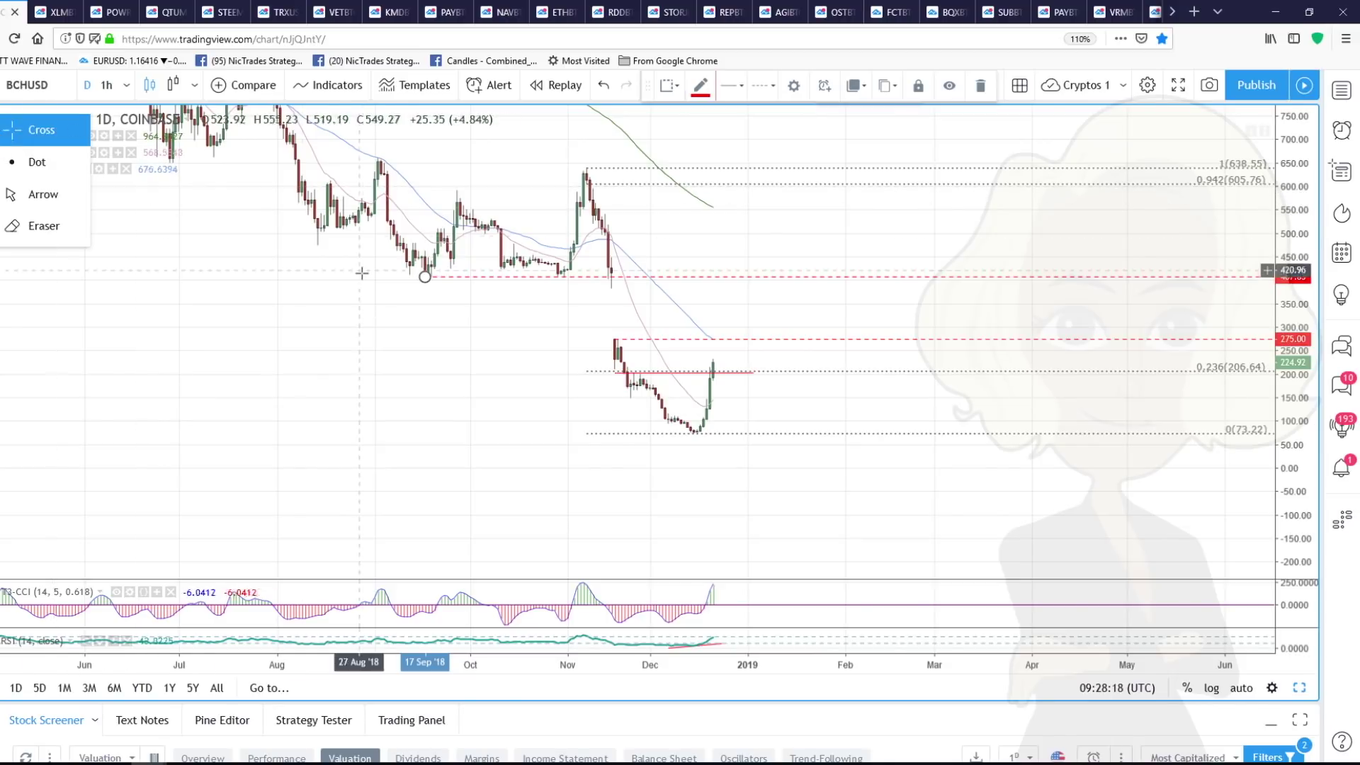
Move the Fibonacci retracement's upper anchor to the 6 May '18 swing high at 1843.94
left_click_drag(361, 274, 382, 344)
scroll(1307, 342, "down", 4)
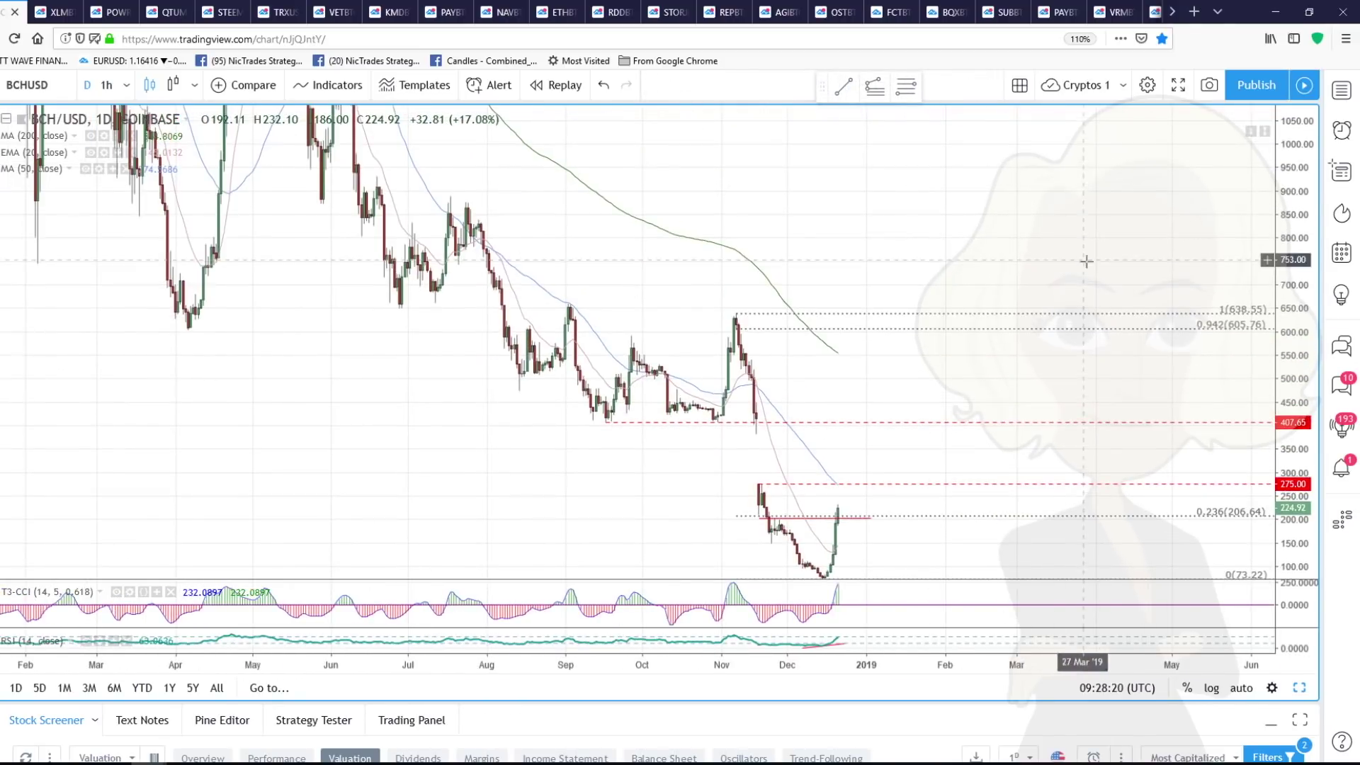
scroll(968, 225, "down", 3)
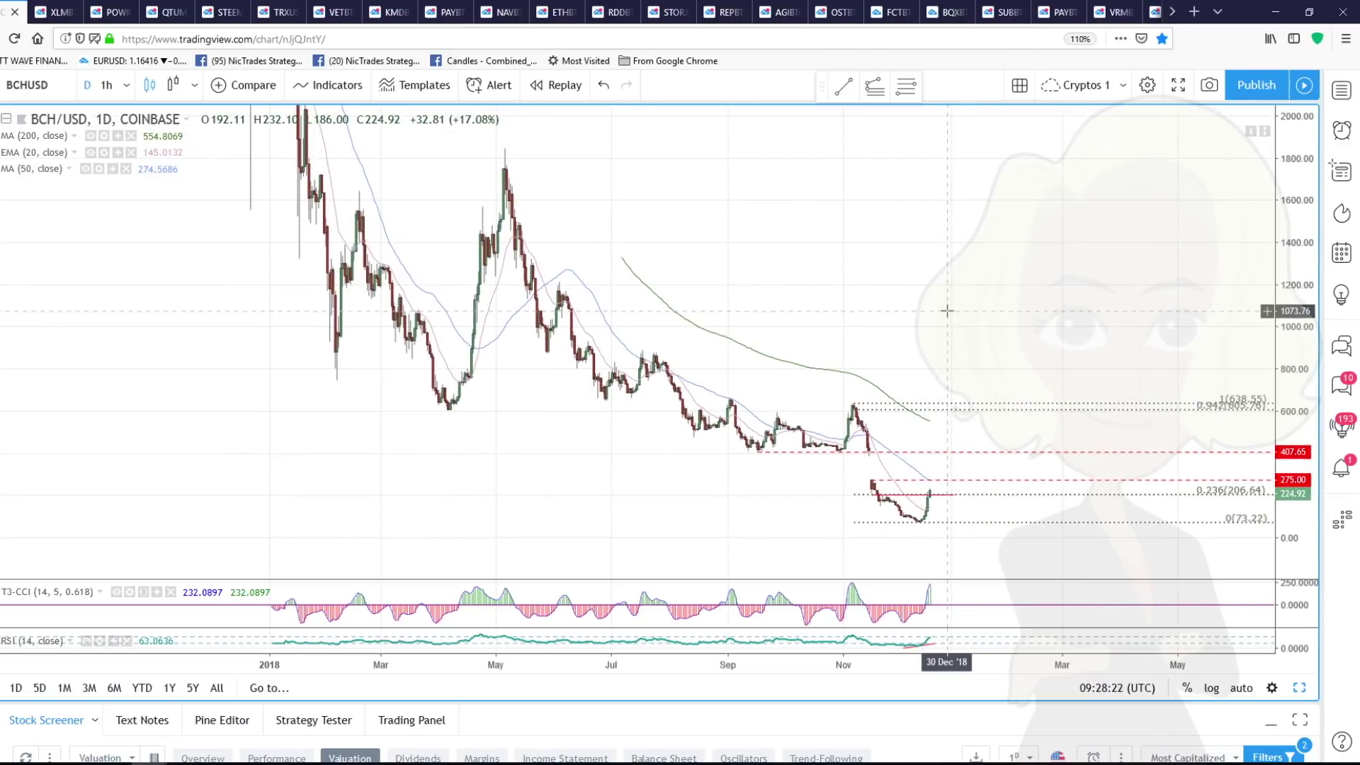
mouse_move(853, 404)
left_mouse_down()
mouse_move(517, 231)
mouse_move(504, 149)
left_mouse_up()
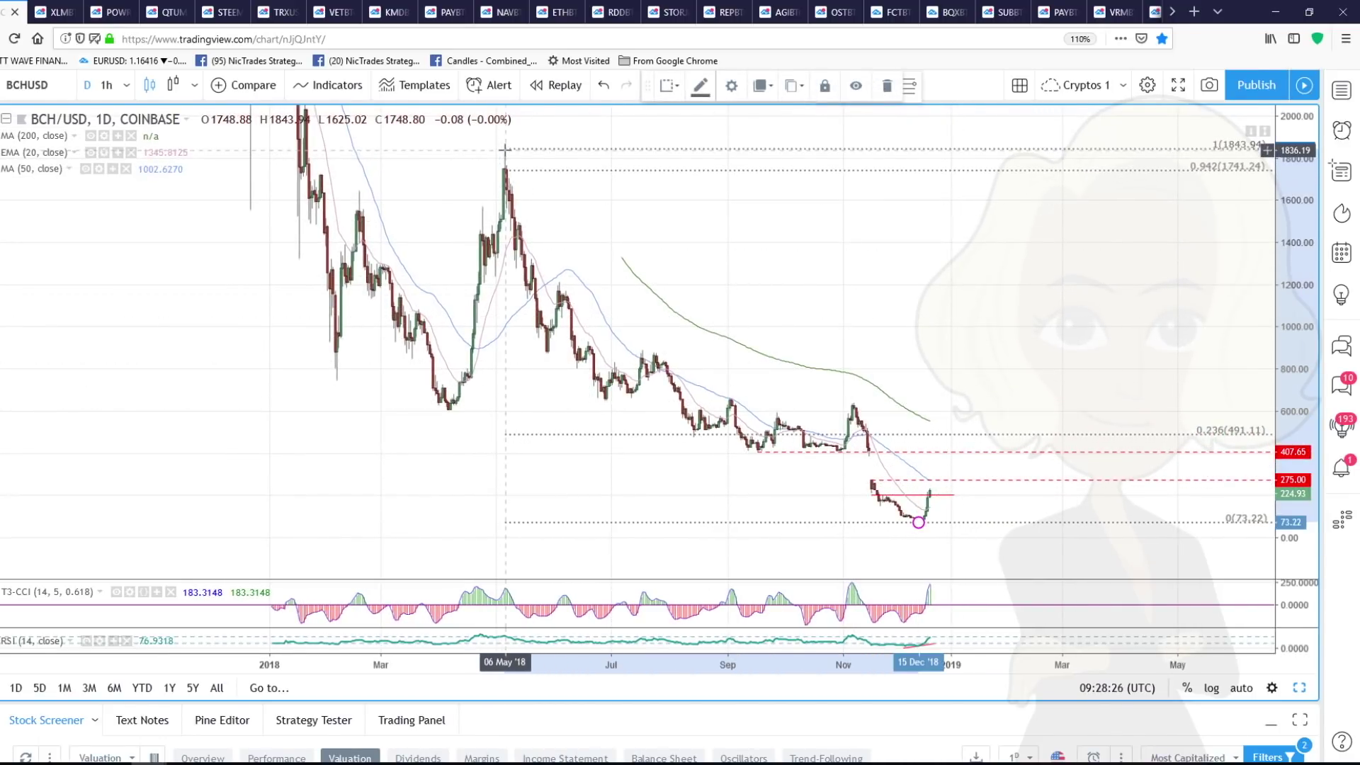
Switch the BCH/USD chart to the 1-hour interval and turn on automatic price scaling
left_click_drag(771, 323, 729, 325)
left_click_drag(510, 213, 347, 164)
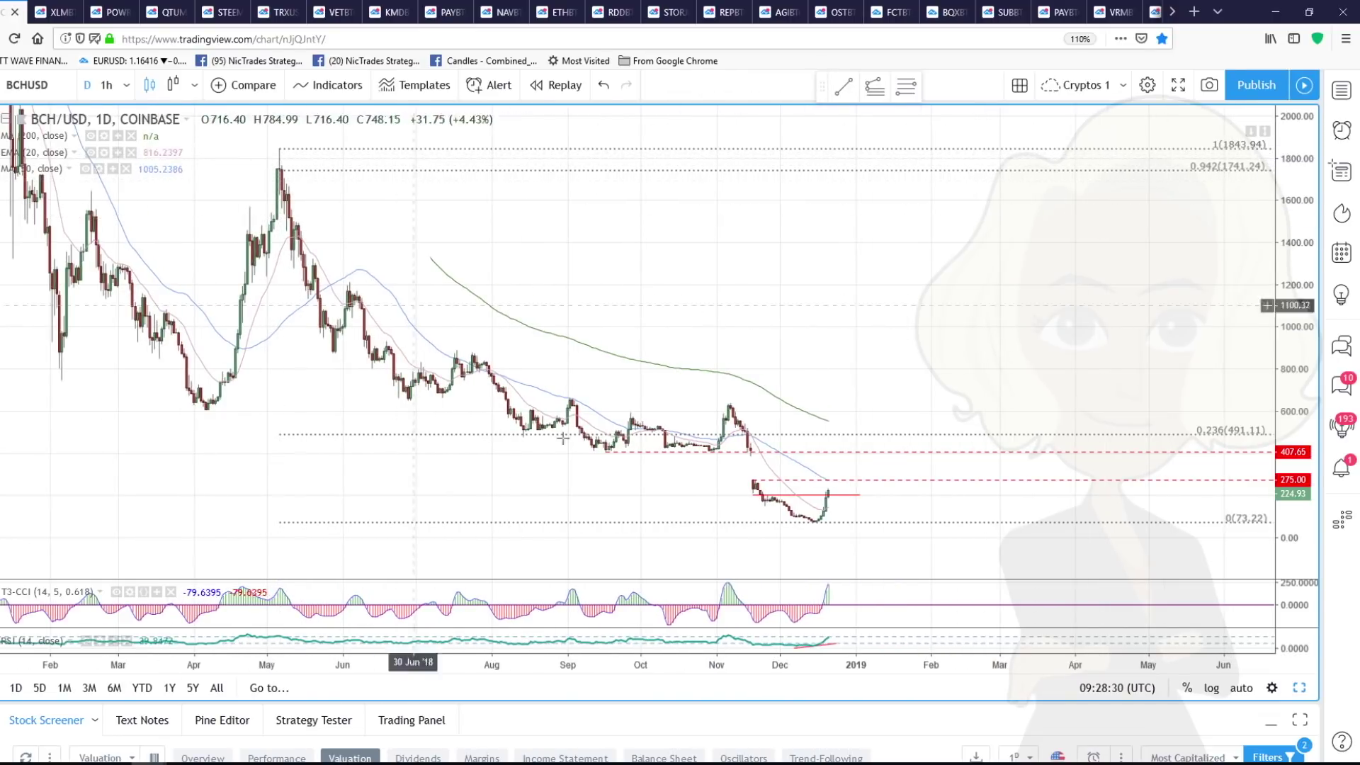
left_click_drag(920, 351, 963, 346)
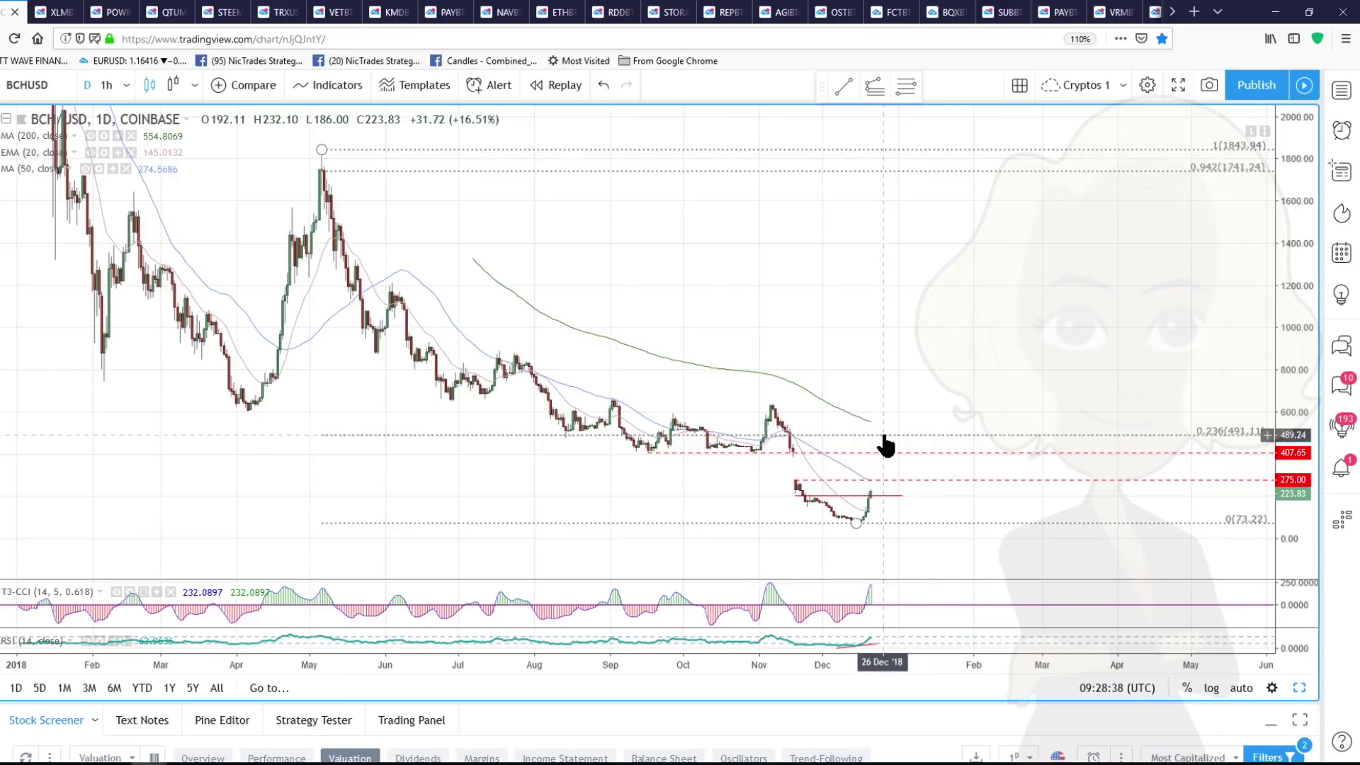
scroll(886, 428, "down", 2)
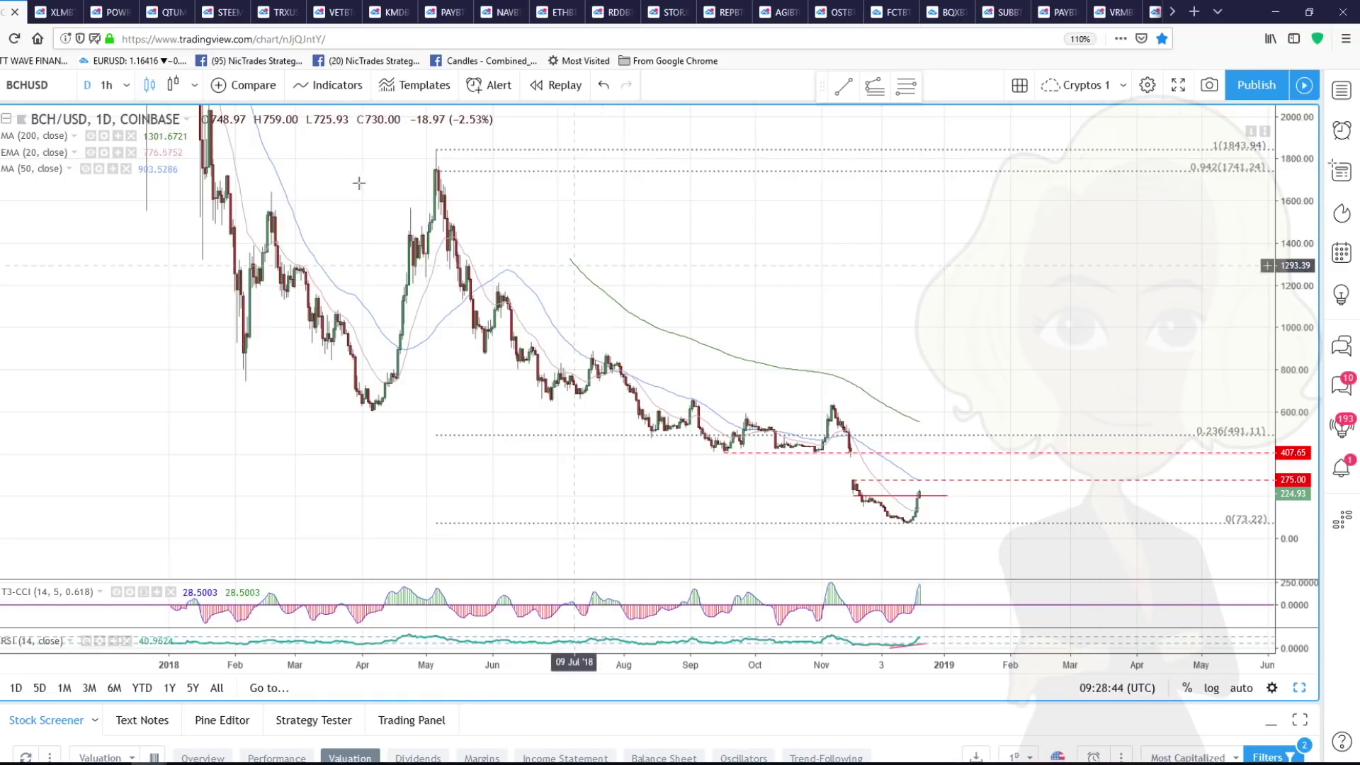
left_click(106, 85)
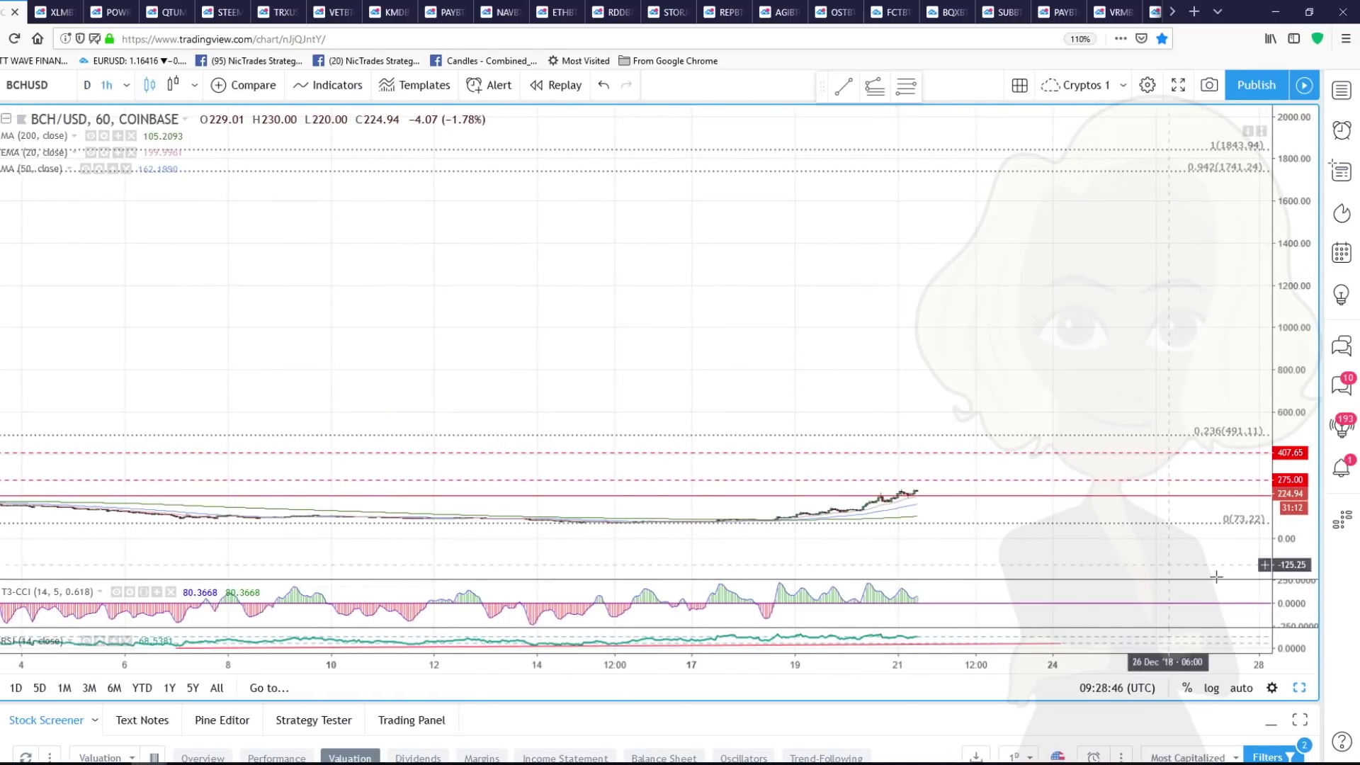
left_click(1241, 687)
Draw a blue curved path from the latest candle at 229.00, dipping to about 200 and rising to about 243 near 22 Dec
scroll(1081, 305, "down", 3)
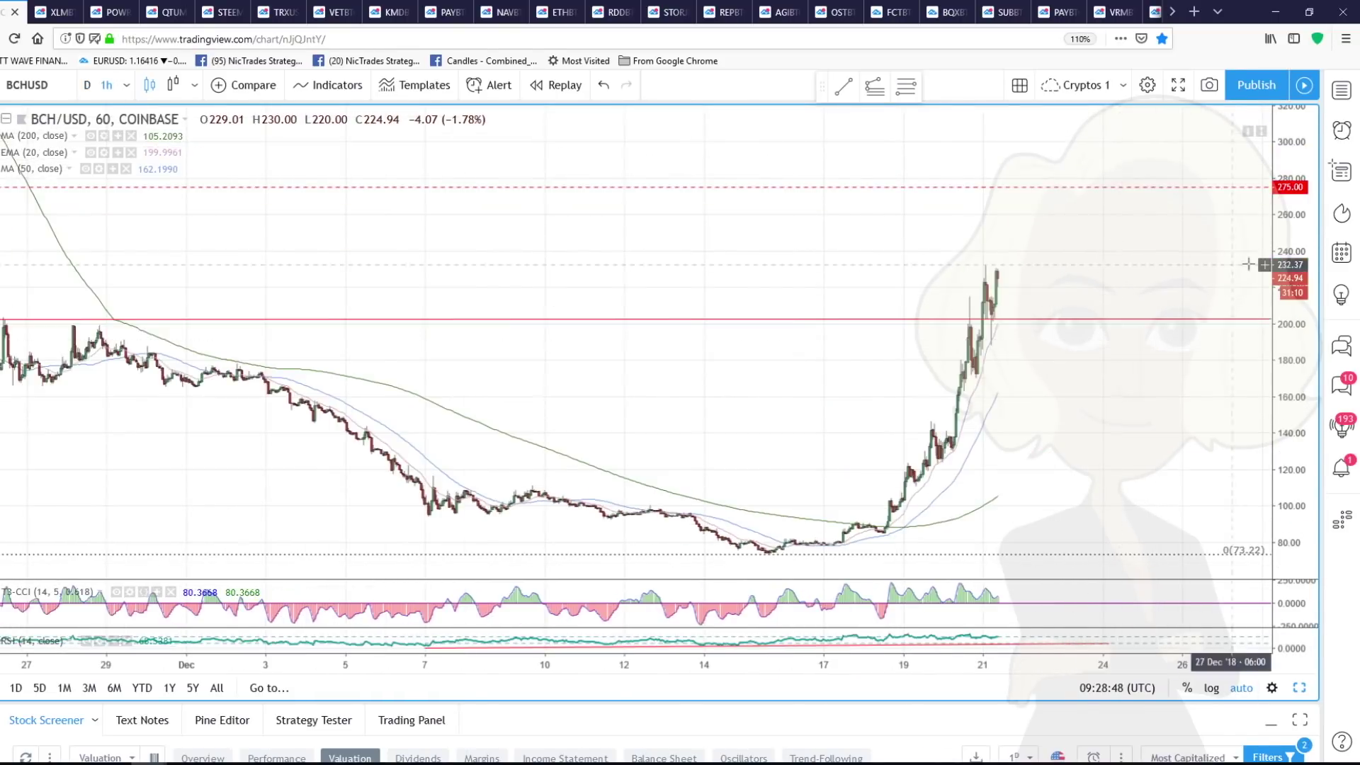
scroll(1300, 234, "down", 3)
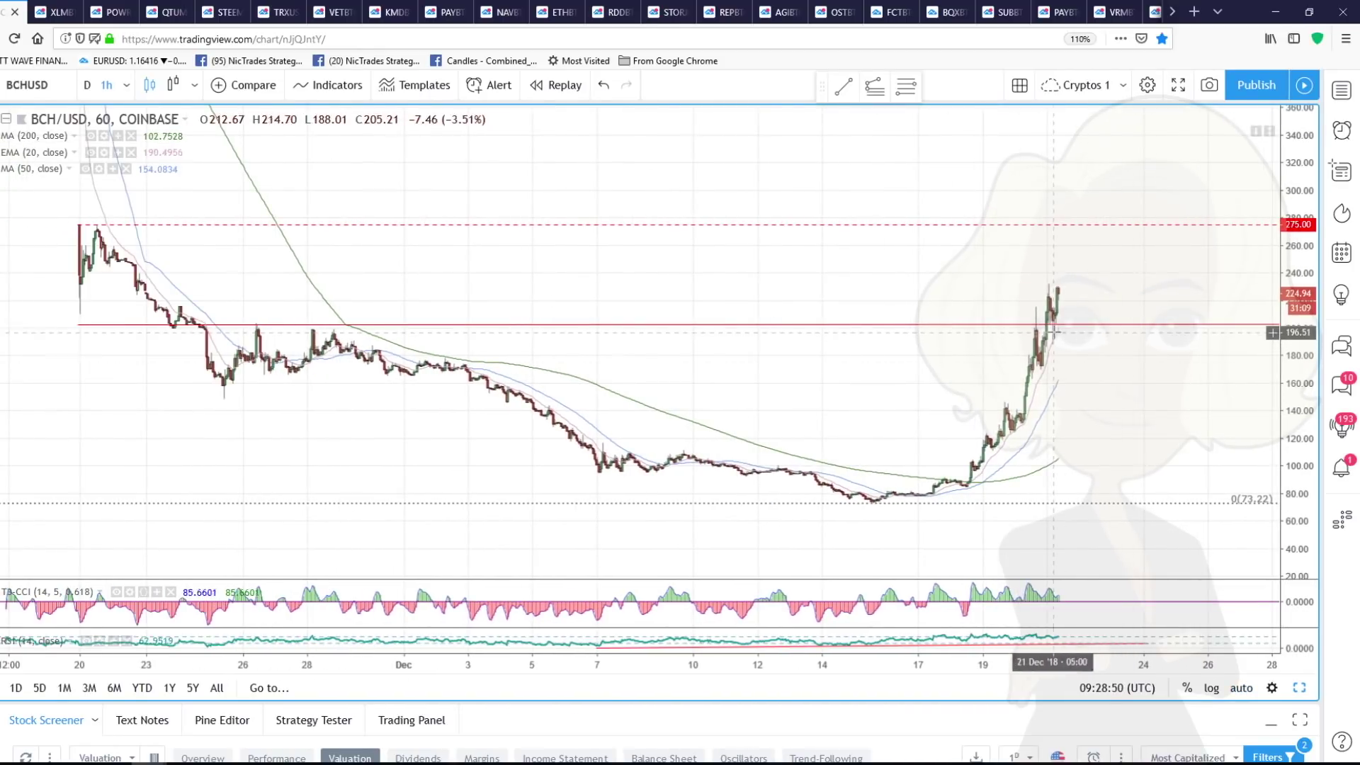
scroll(1077, 325, "up", 4)
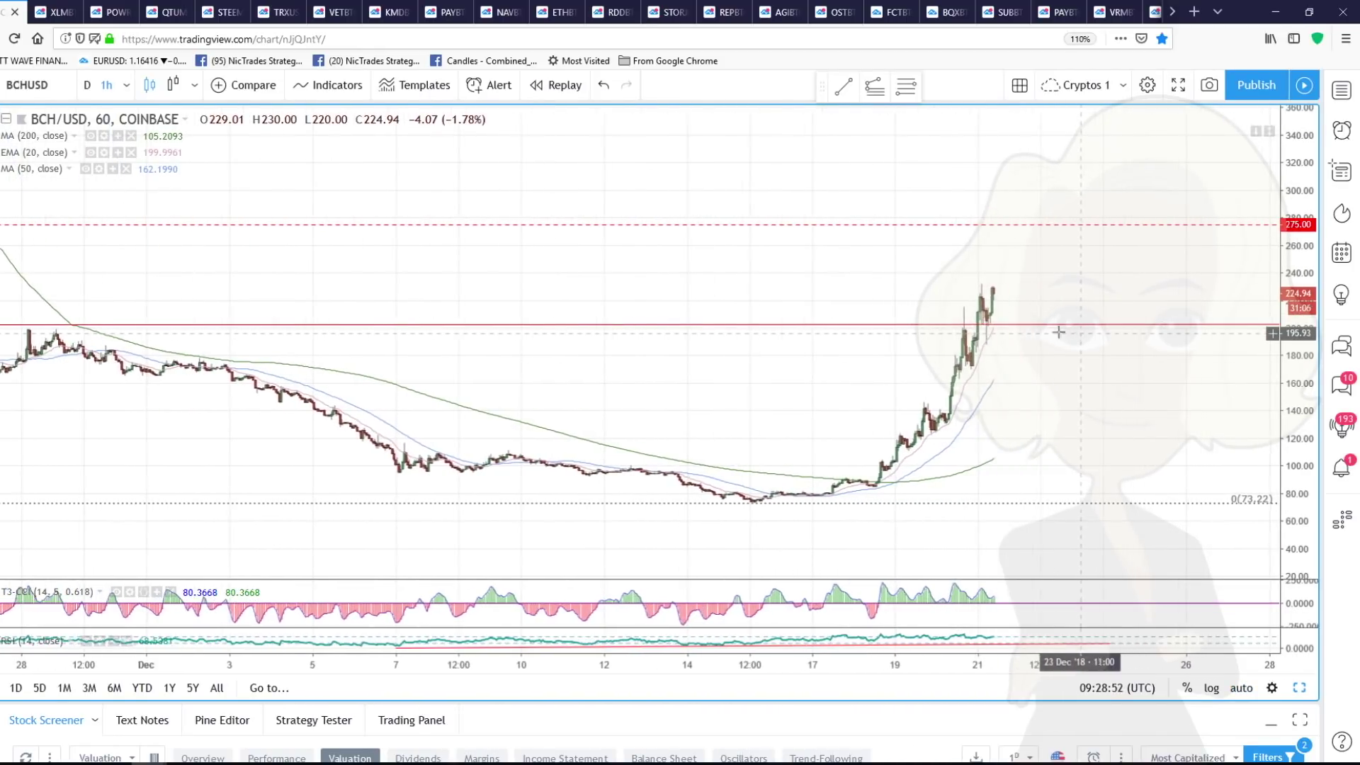
scroll(1012, 328, "up", 1)
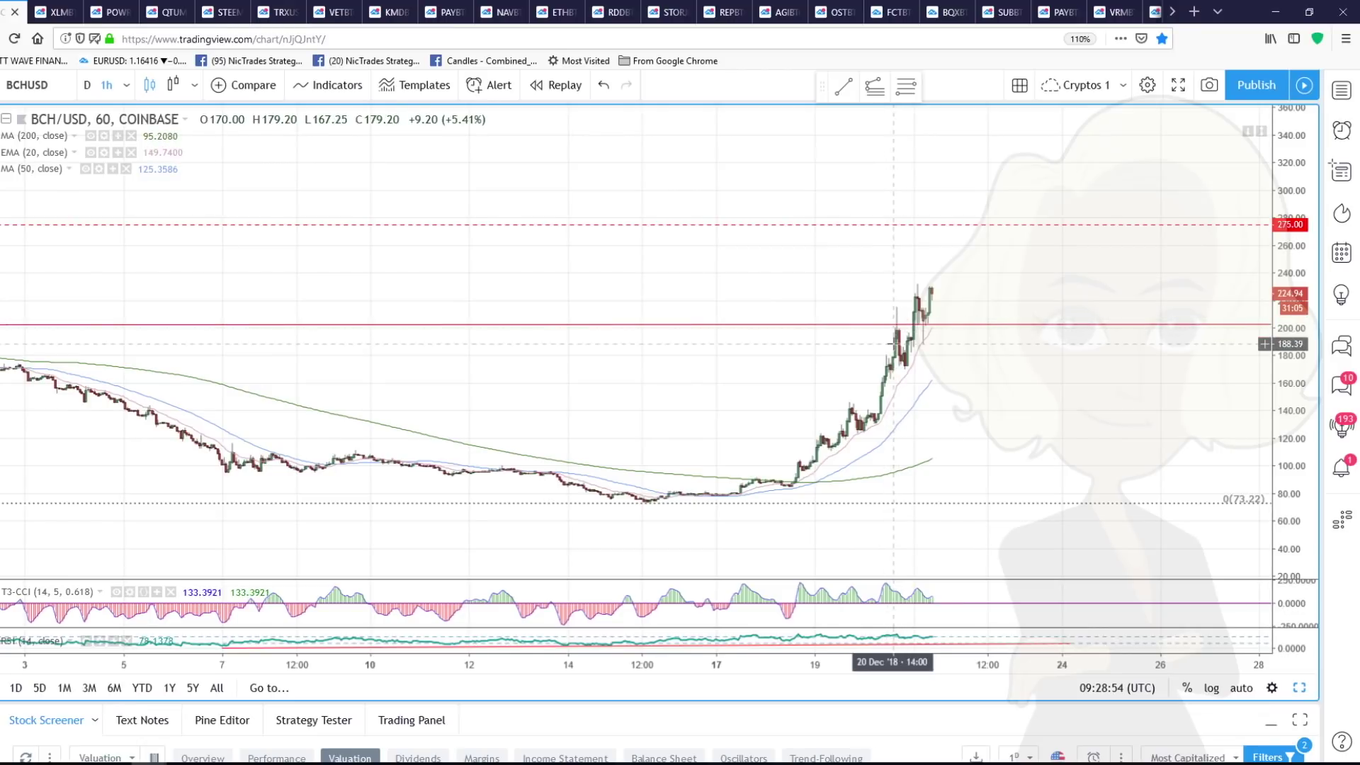
scroll(1091, 380, "up", 2)
left_click_drag(1084, 382, 1226, 384)
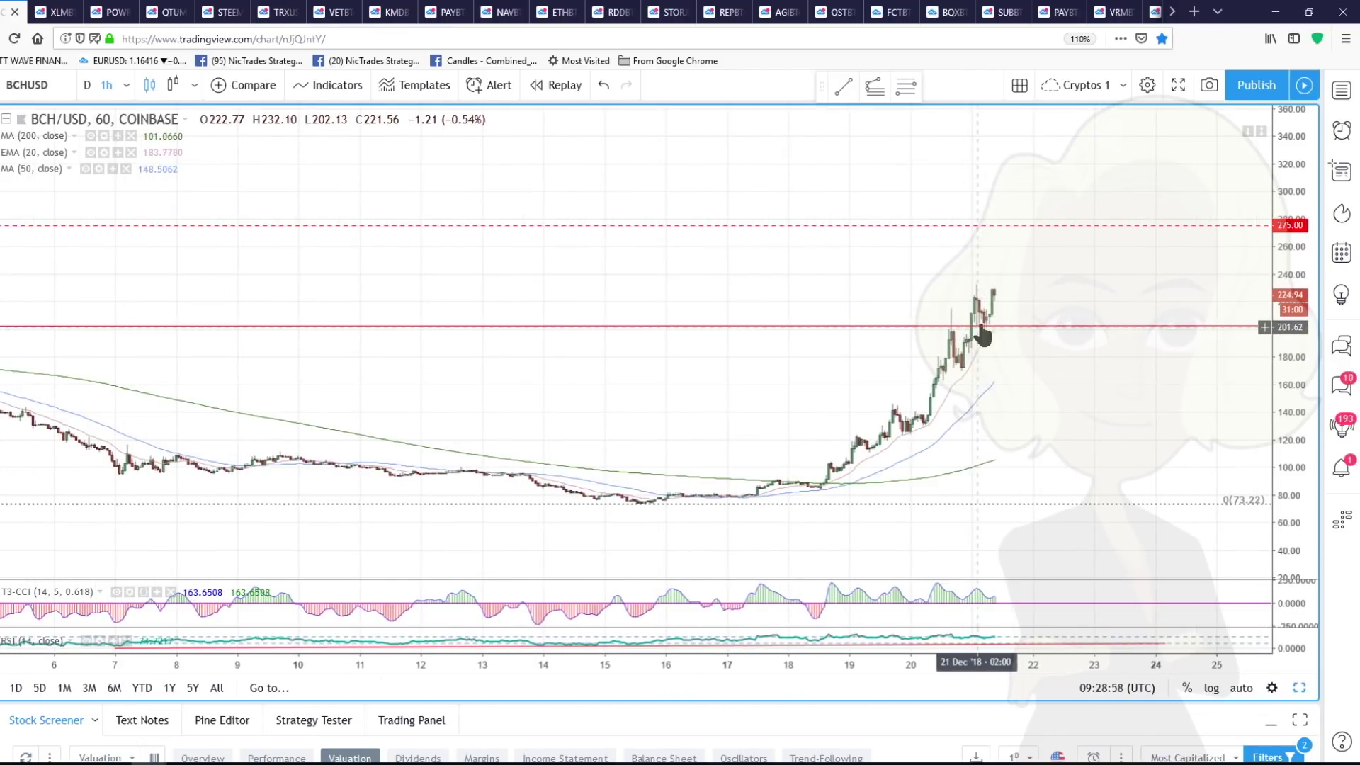
scroll(1074, 394, "up", 1)
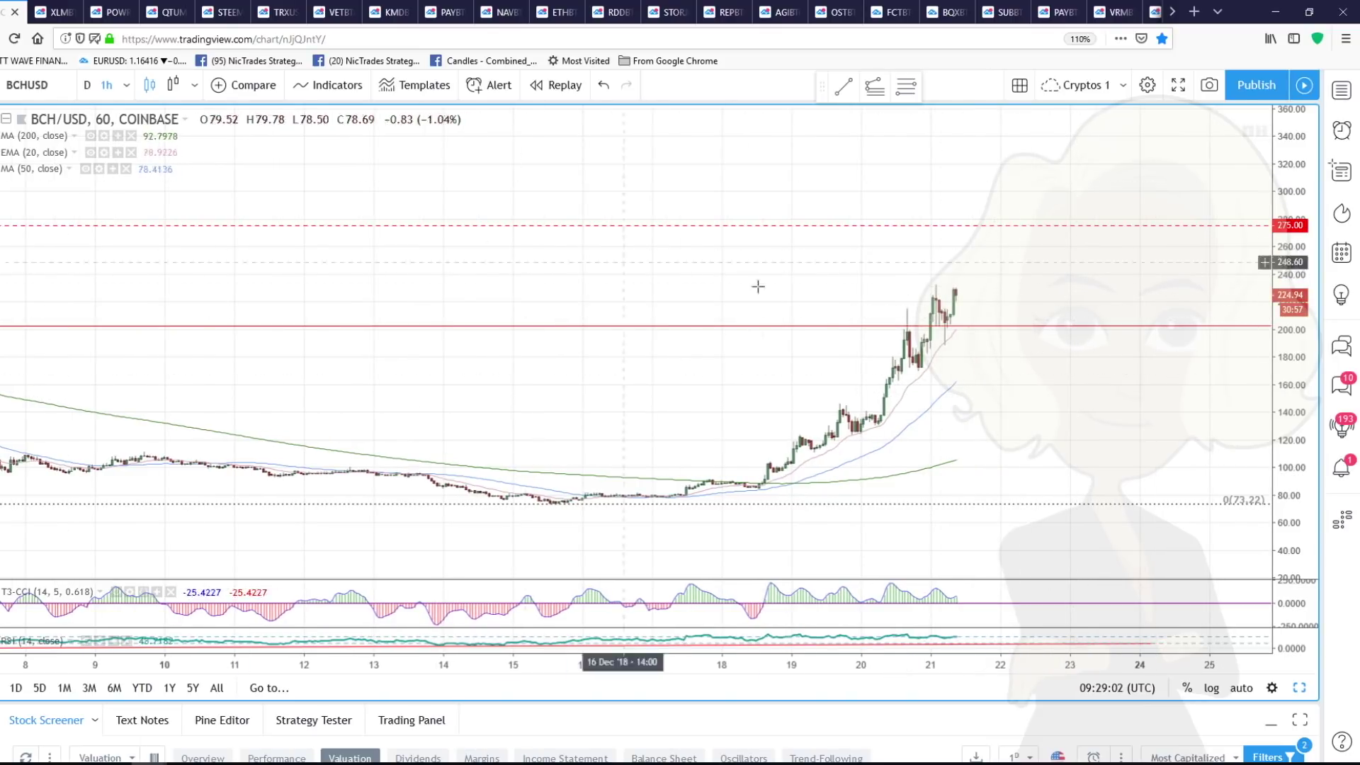
scroll(1014, 349, "up", 1)
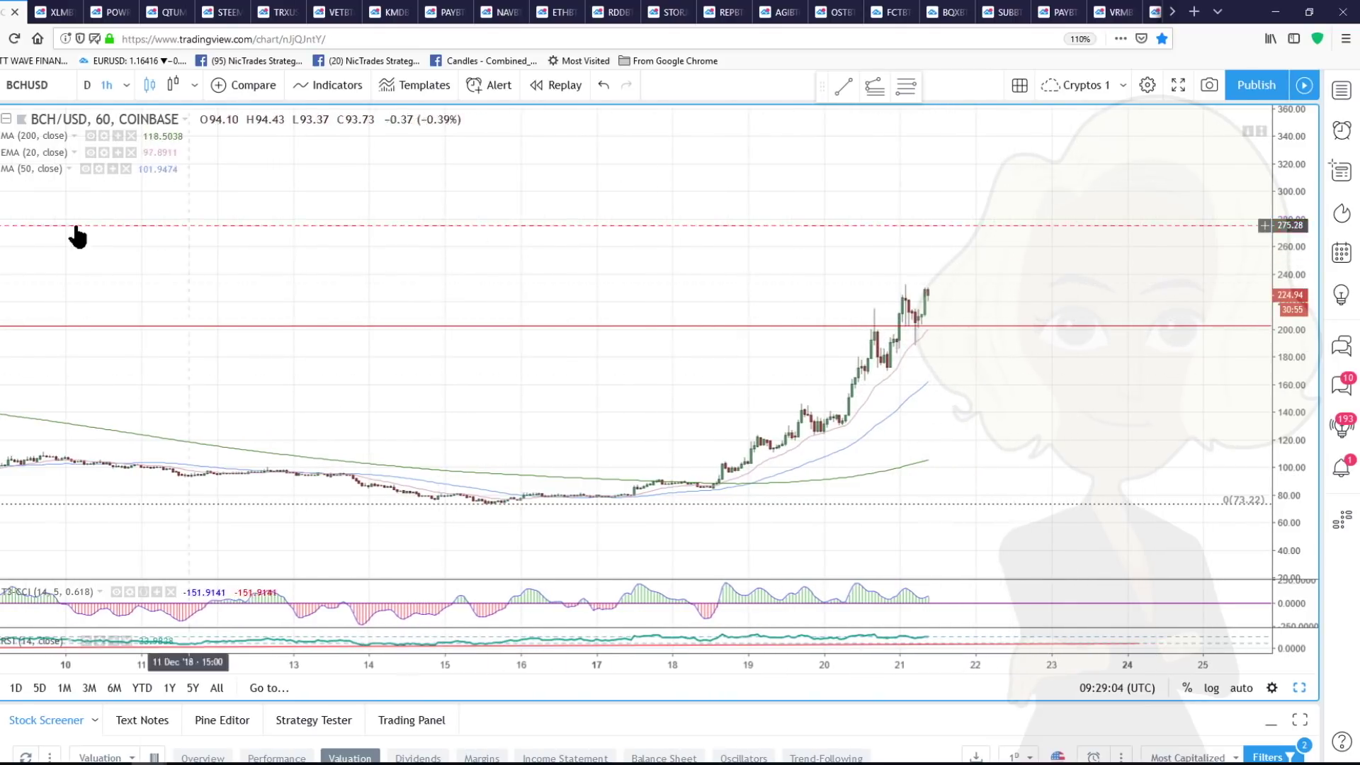
left_click(0, 233)
left_click(926, 290)
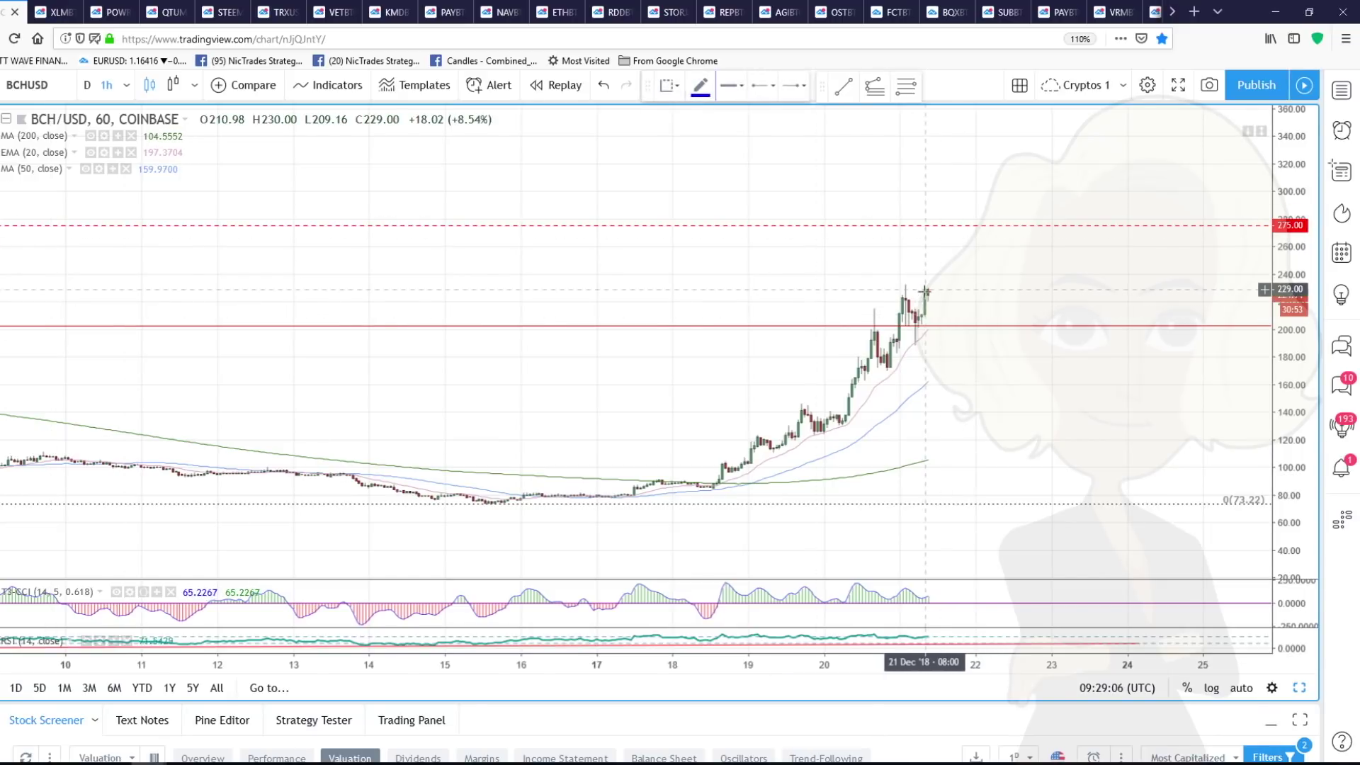
left_click(941, 302)
left_click_drag(977, 303, 982, 269)
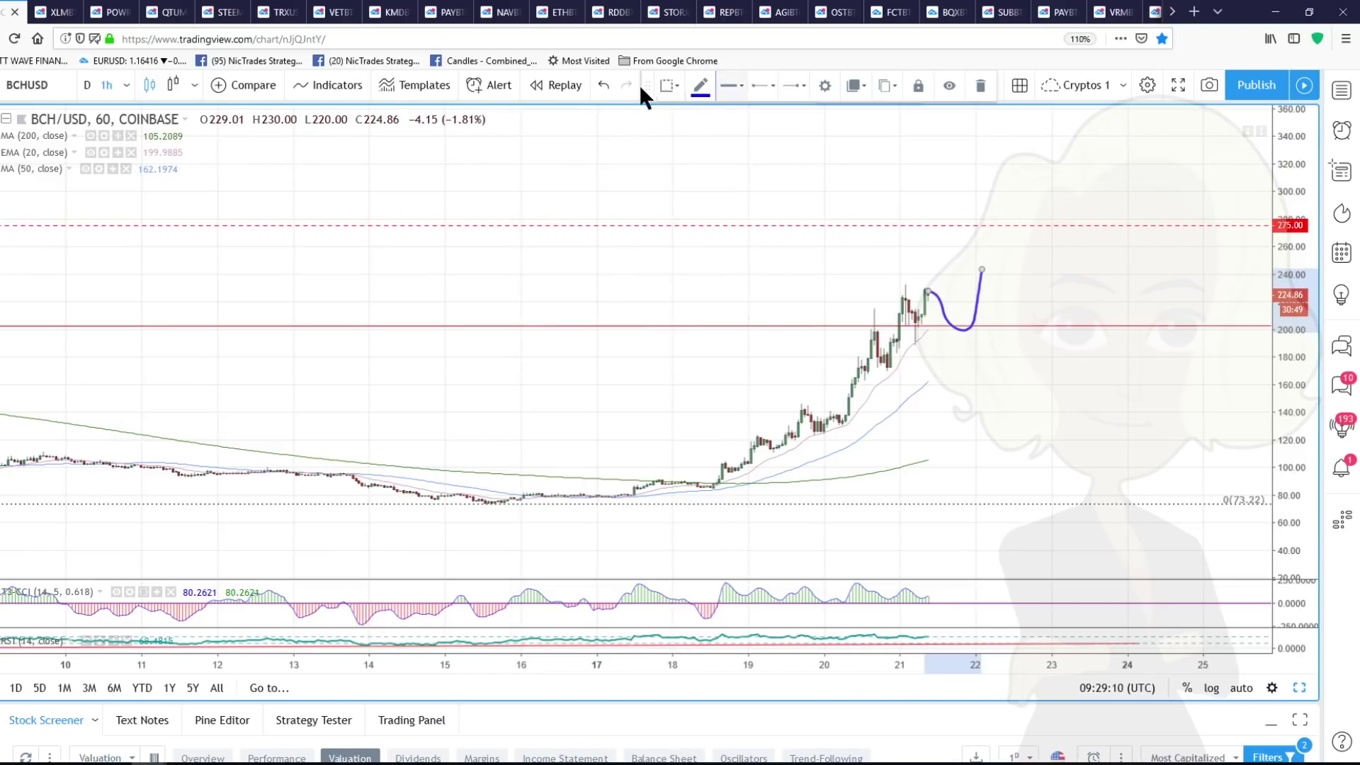
Restore the multi-chart layout, maximize the Bitcoin Cash SV / Tether chart and set it to the daily interval
left_click_drag(643, 86, 681, 86)
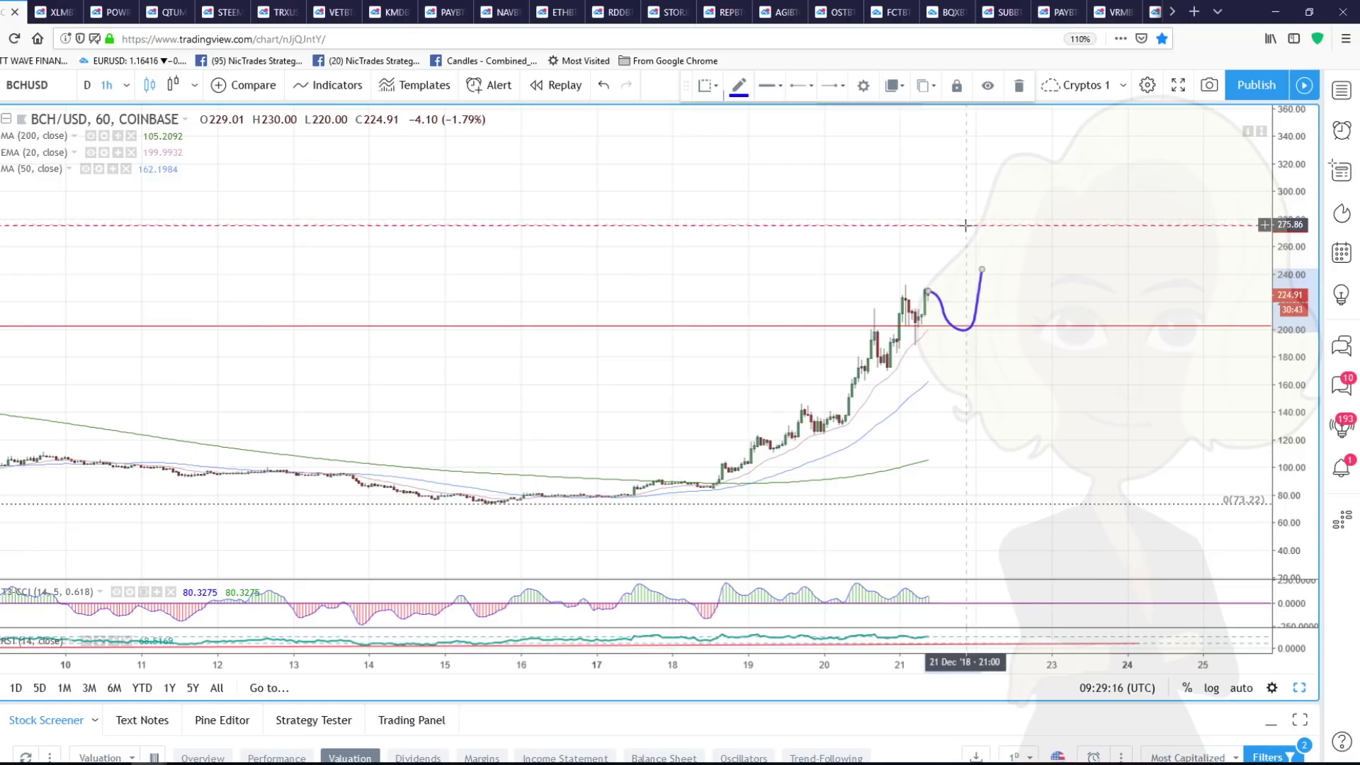
left_click(1301, 689)
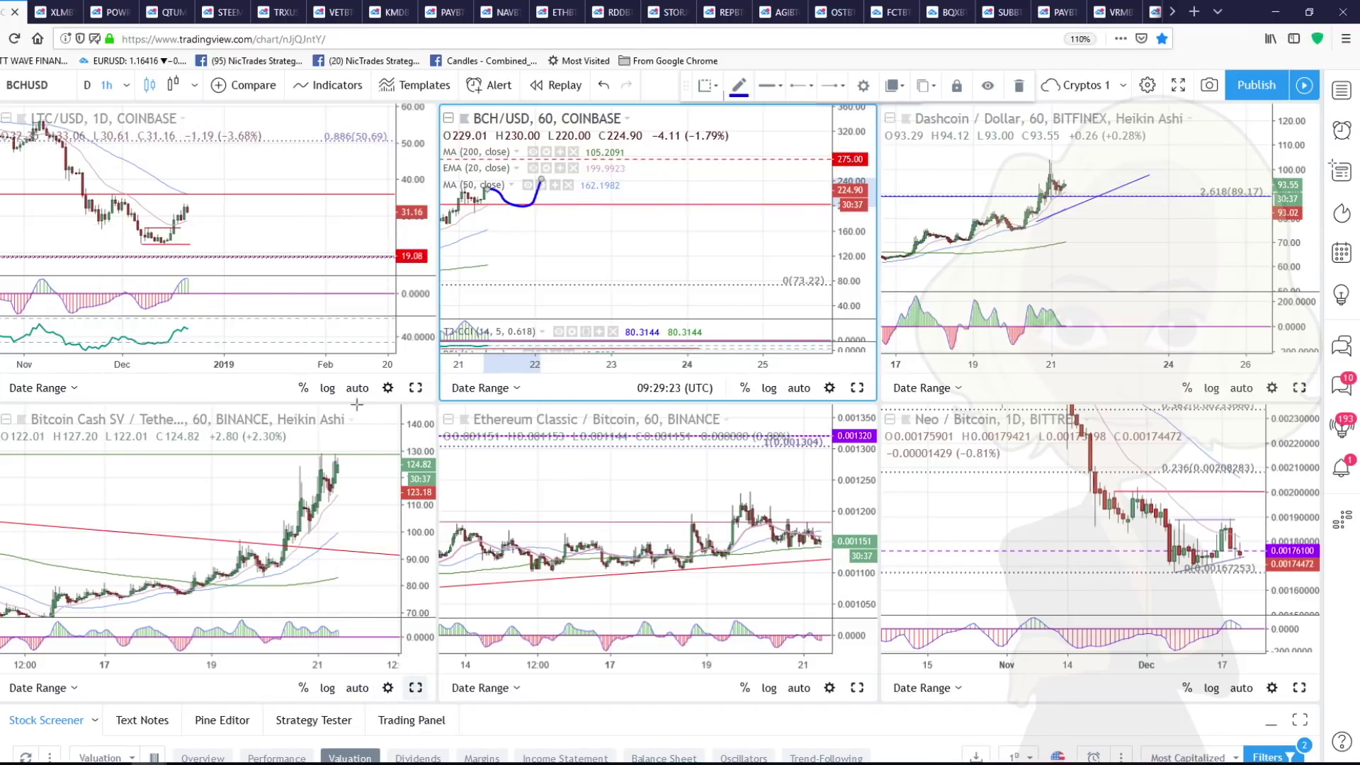
left_click(415, 688)
left_click(87, 85)
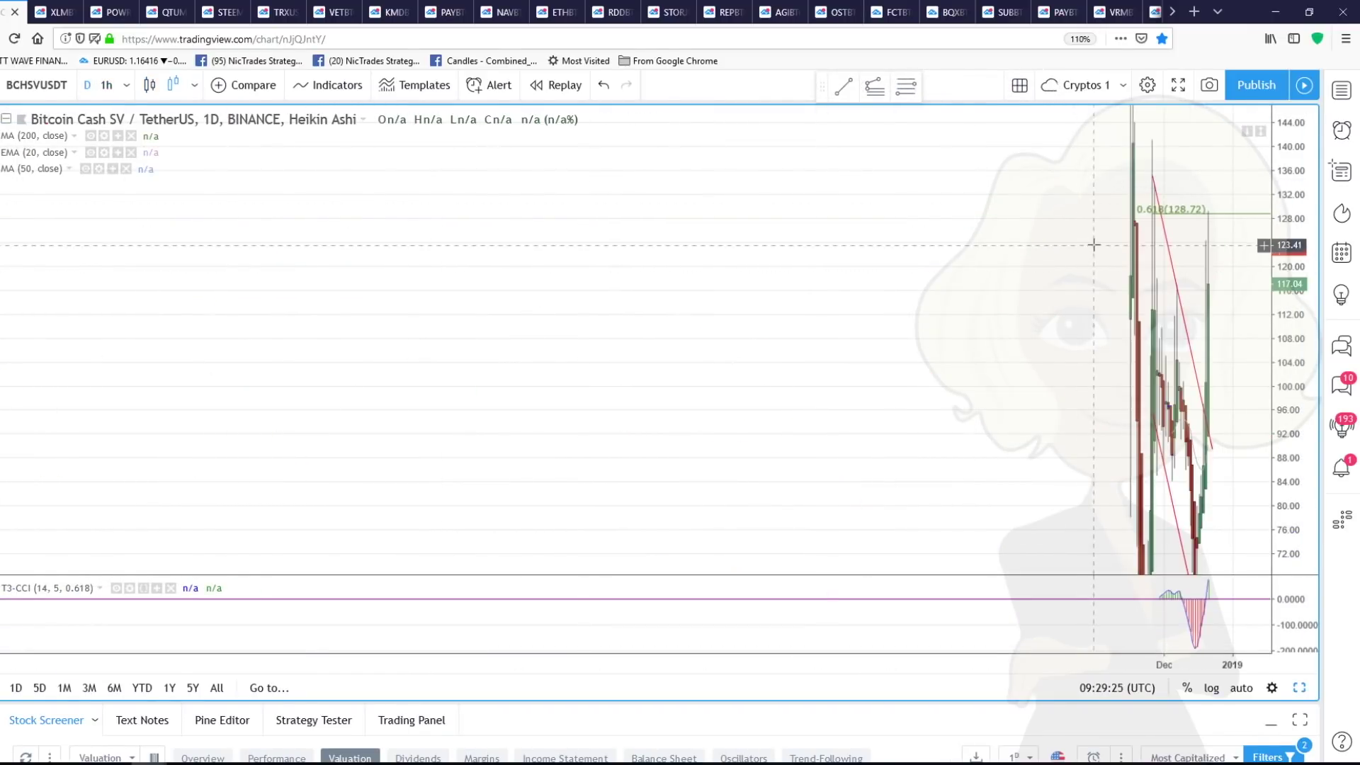
Rescale the price and time axes to examine the daily candles, the descending red channel and the green Fibonacci levels
left_click_drag(1291, 177, 1303, 575)
scroll(1292, 526, "up", 6)
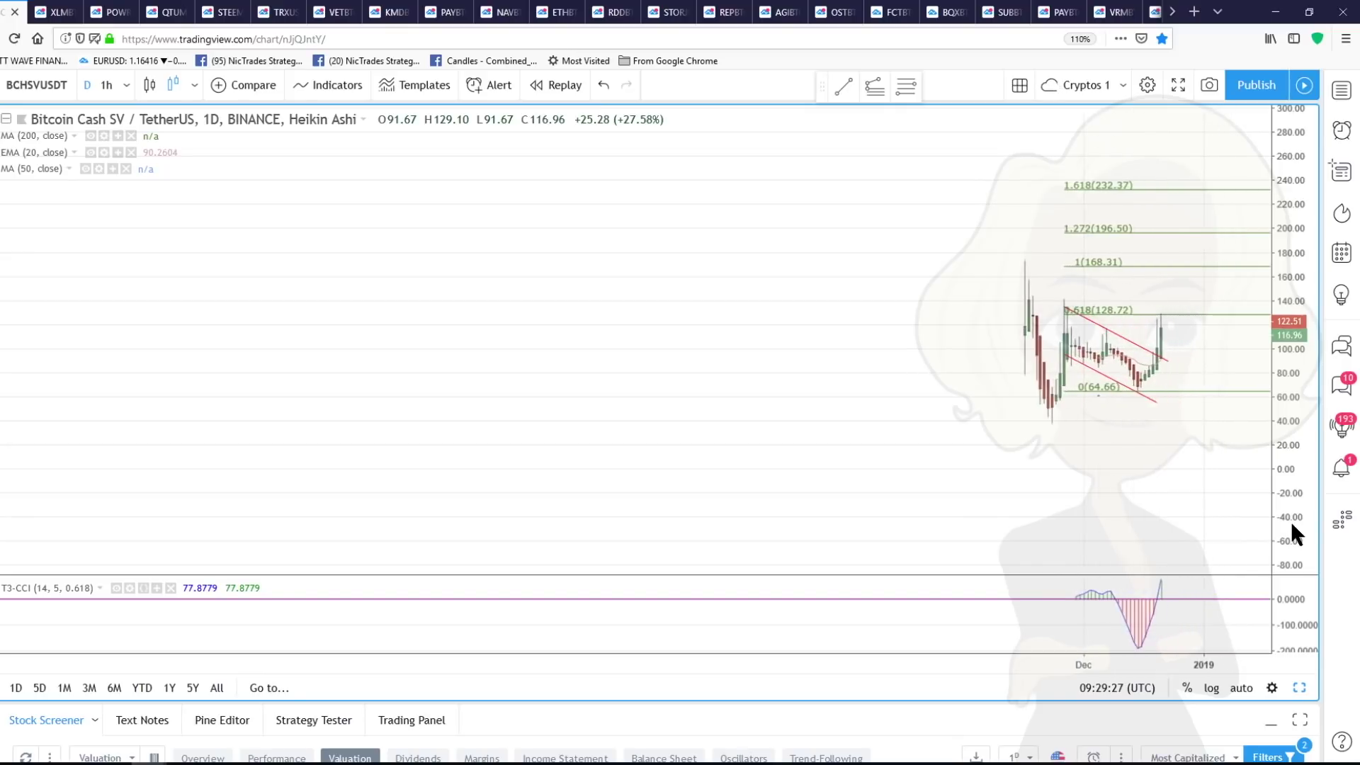
scroll(1290, 521, "up", 5)
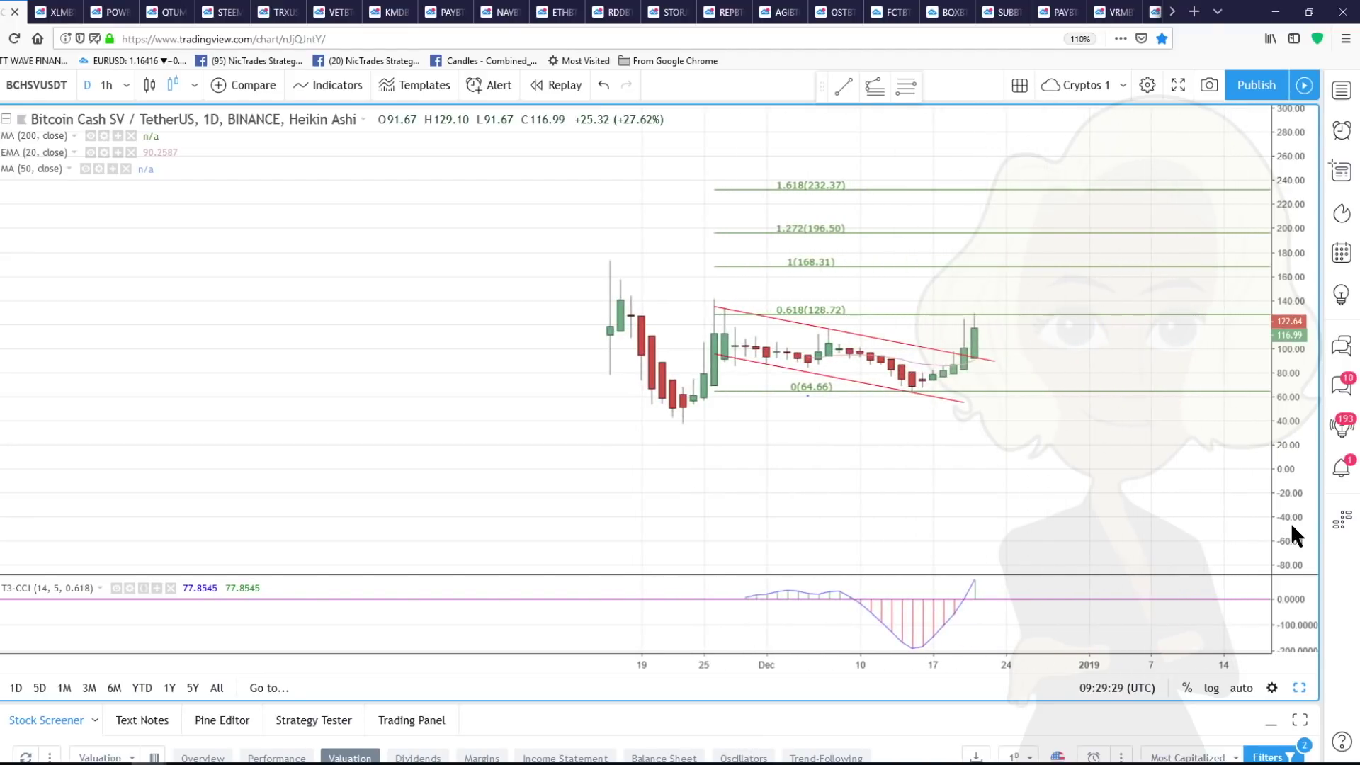
left_click_drag(1292, 525, 1265, 483)
left_click_drag(1292, 596, 1290, 622)
scroll(1289, 622, "up", 3)
left_click_drag(1304, 479, 1275, 380)
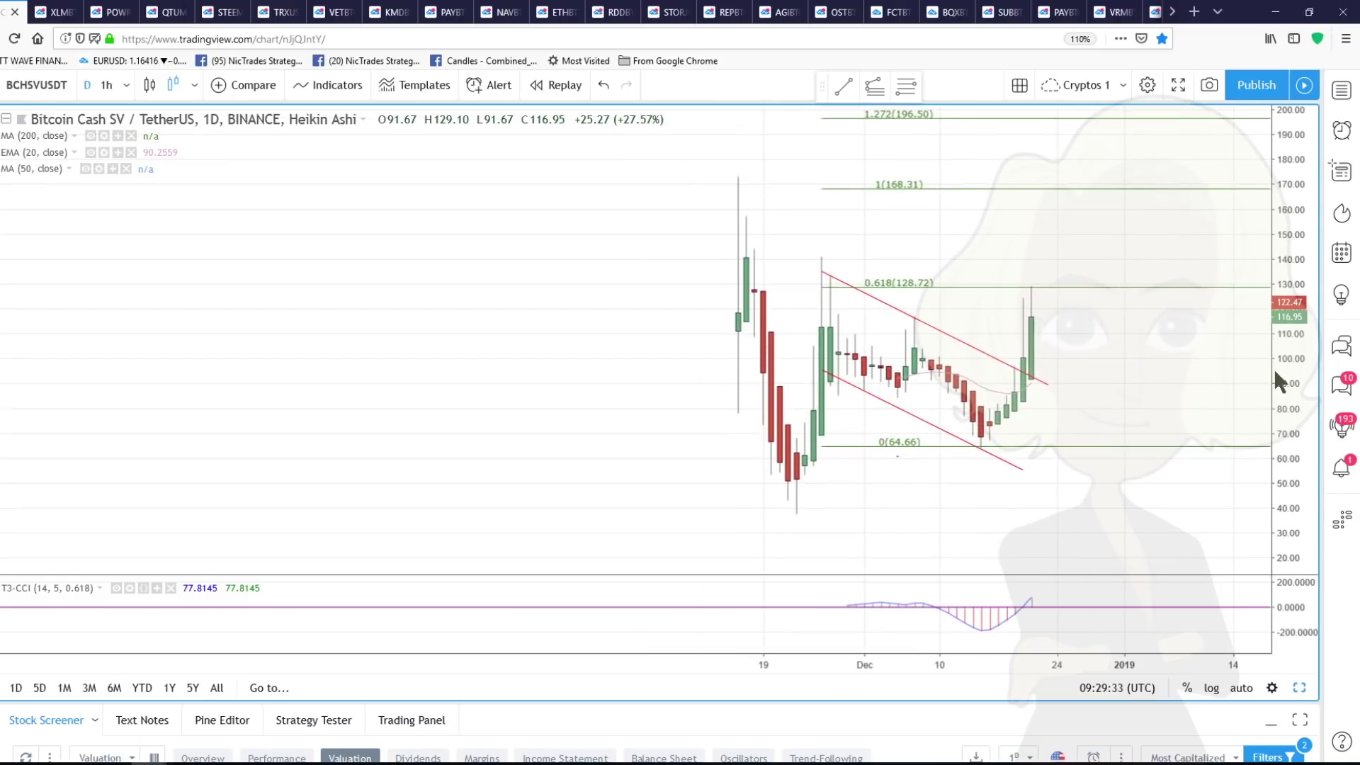
scroll(1268, 386, "up", 3)
key("alt+t")
left_click(1117, 393)
left_click(480, 200)
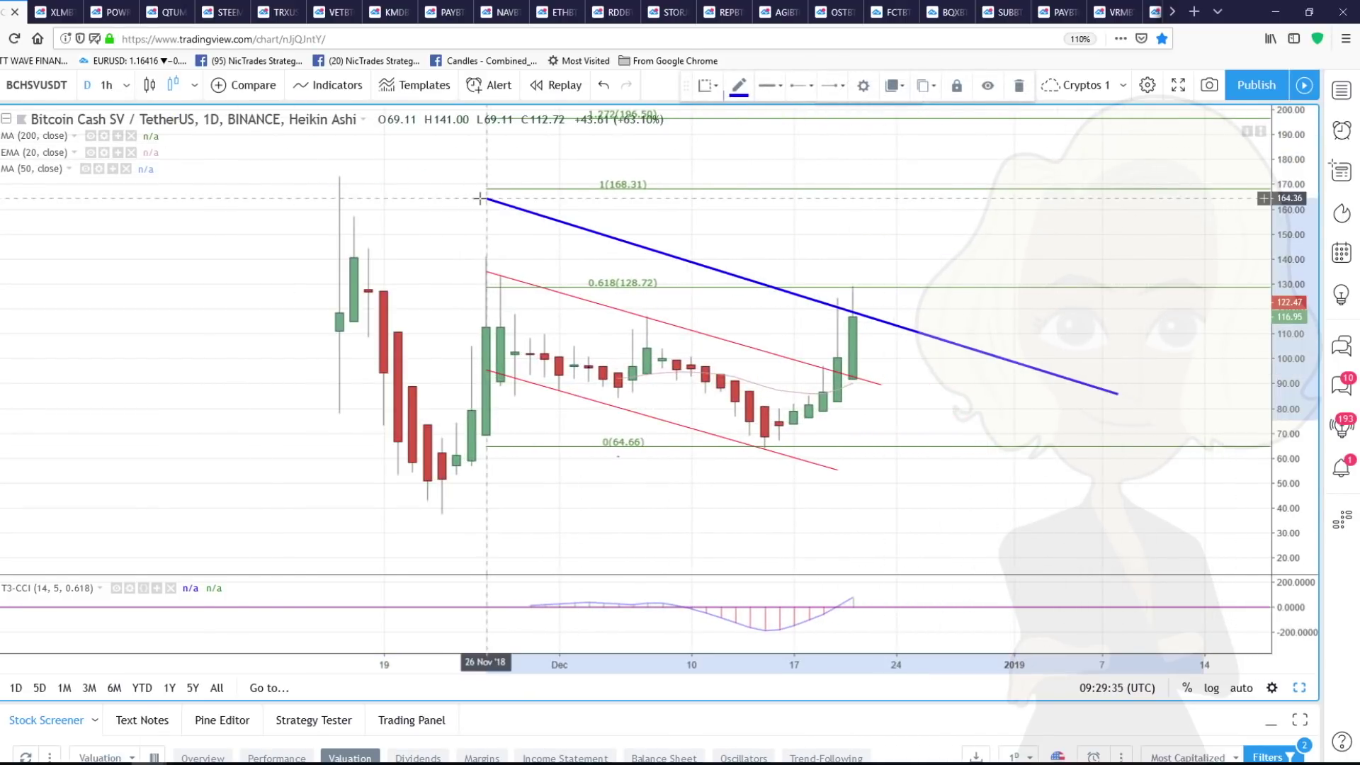
key("Delete")
Switch the daily Bitcoin Cash SV chart from Heikin Ashi to regular candles
left_click(150, 85)
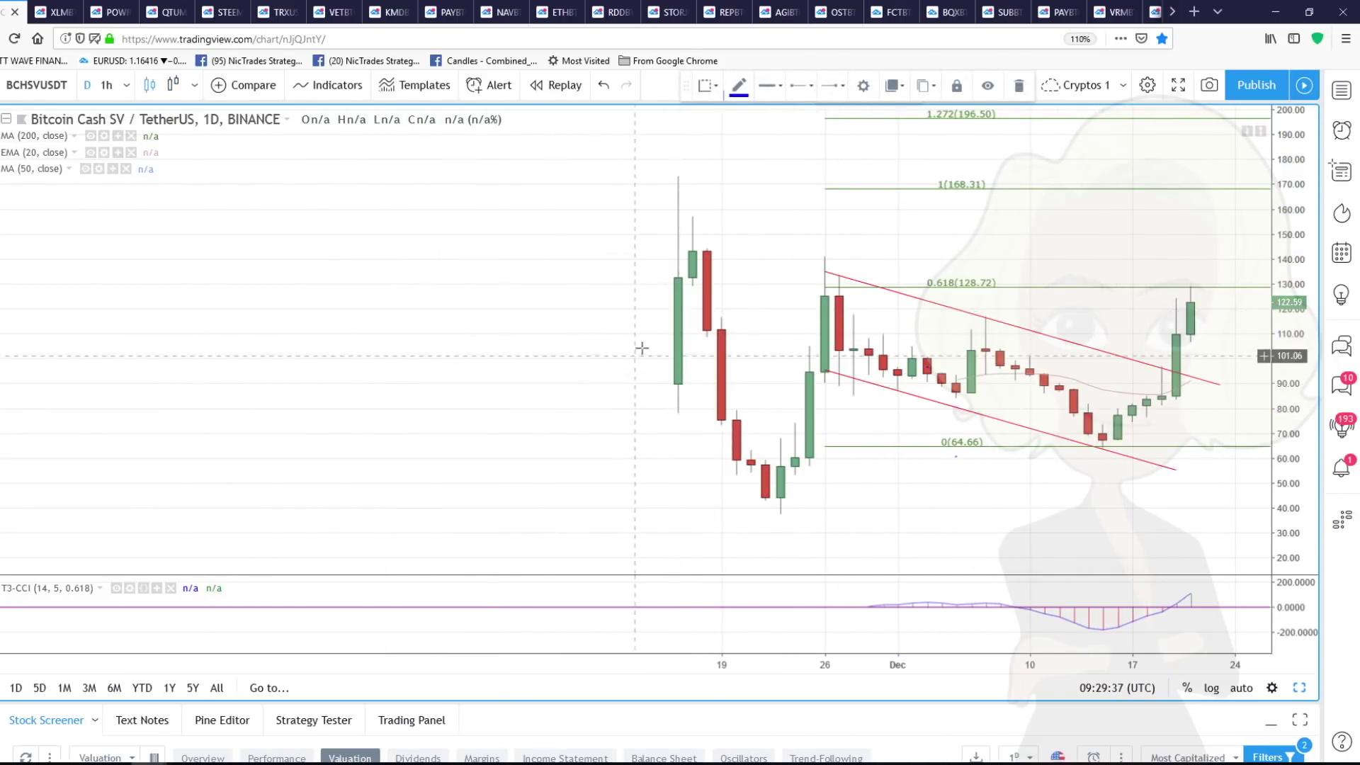
left_click_drag(502, 350, 326, 347)
scroll(326, 346, "up", 2)
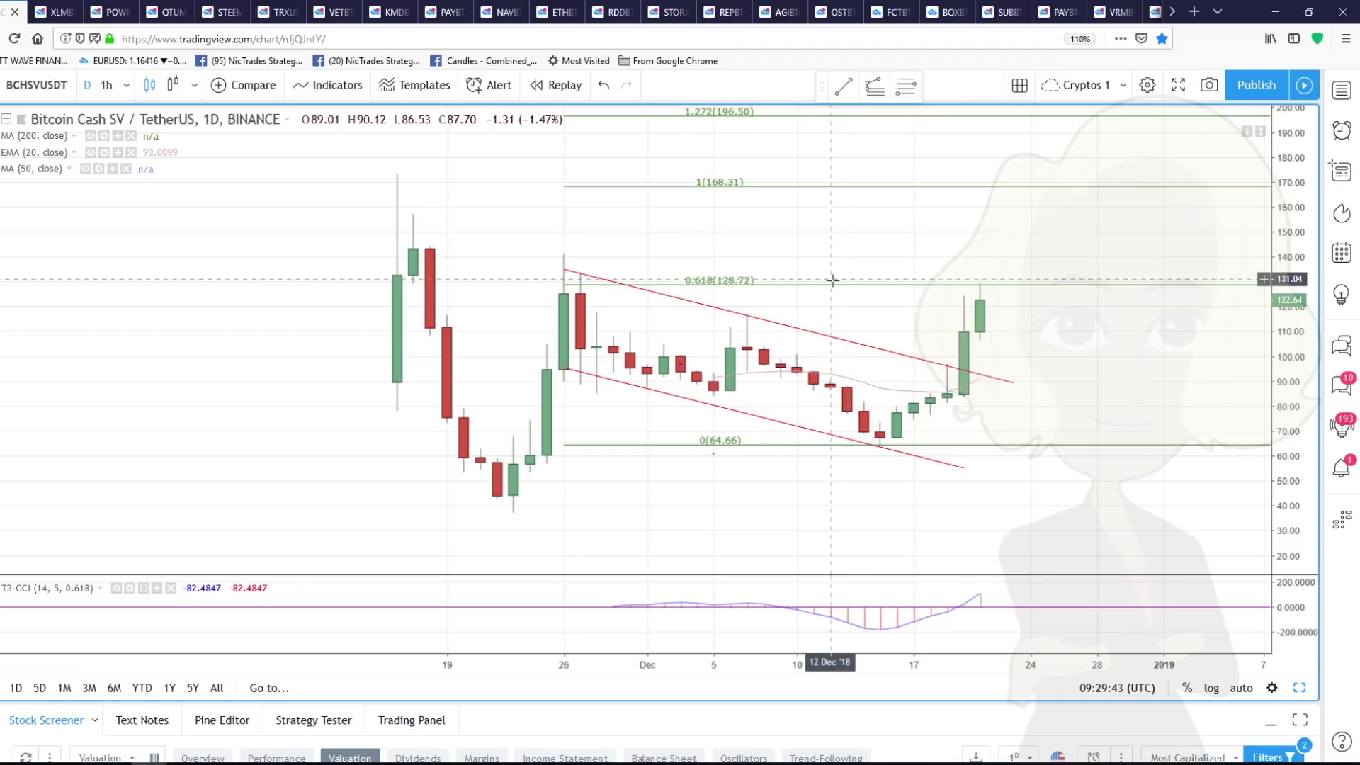
scroll(832, 280, "down", 2)
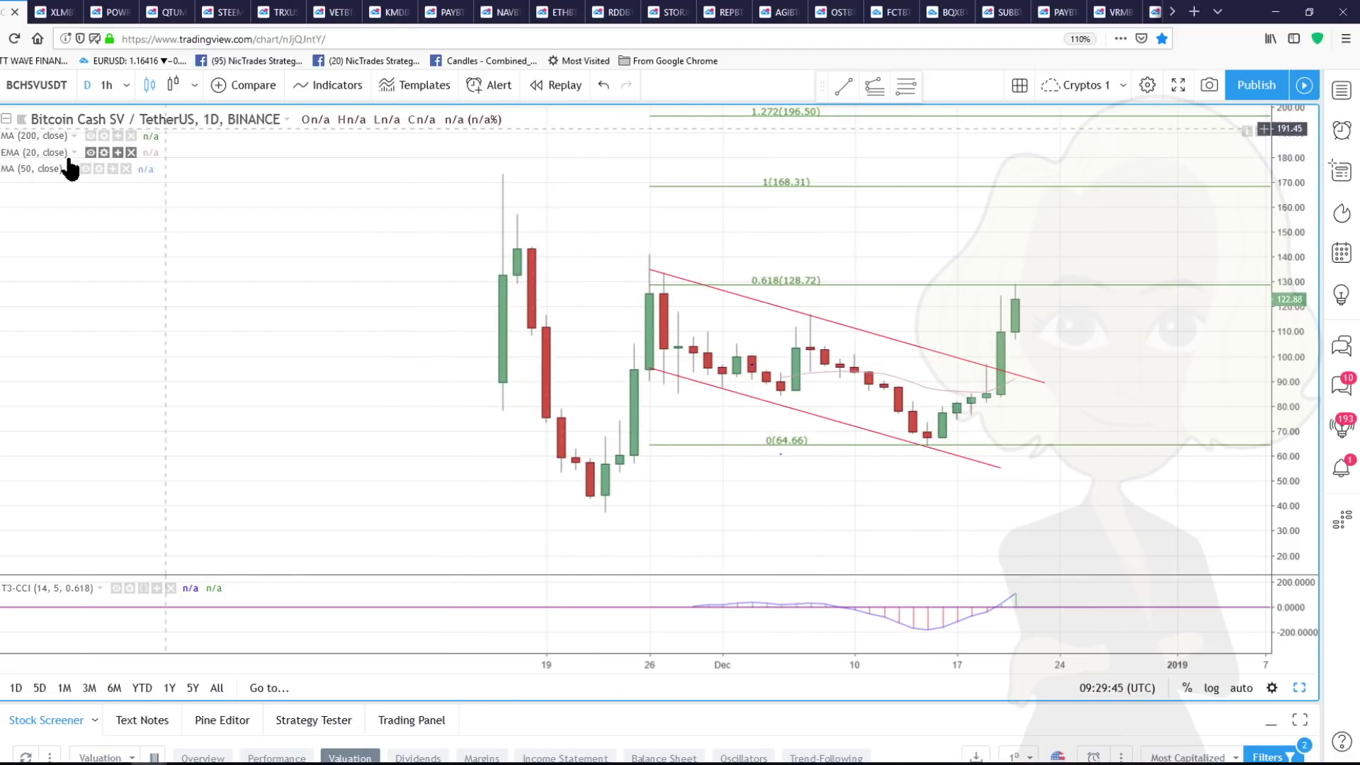
Draw a Fibonacci retracement from the 26 Nov '18 high at 141.00 to the 15 Dec '18 low at 63.85, showing level 0.886 instead of 0.942
left_click(905, 90)
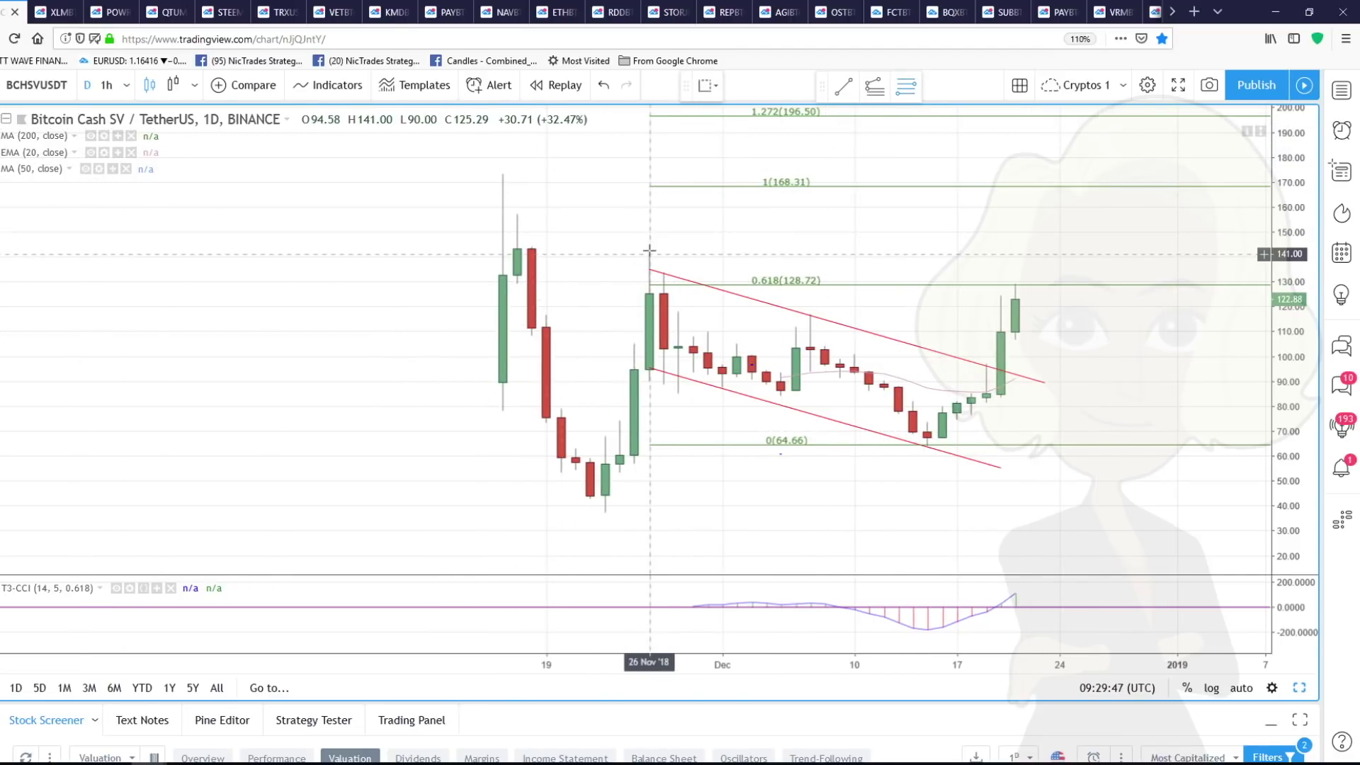
left_click(650, 253)
left_click(927, 446)
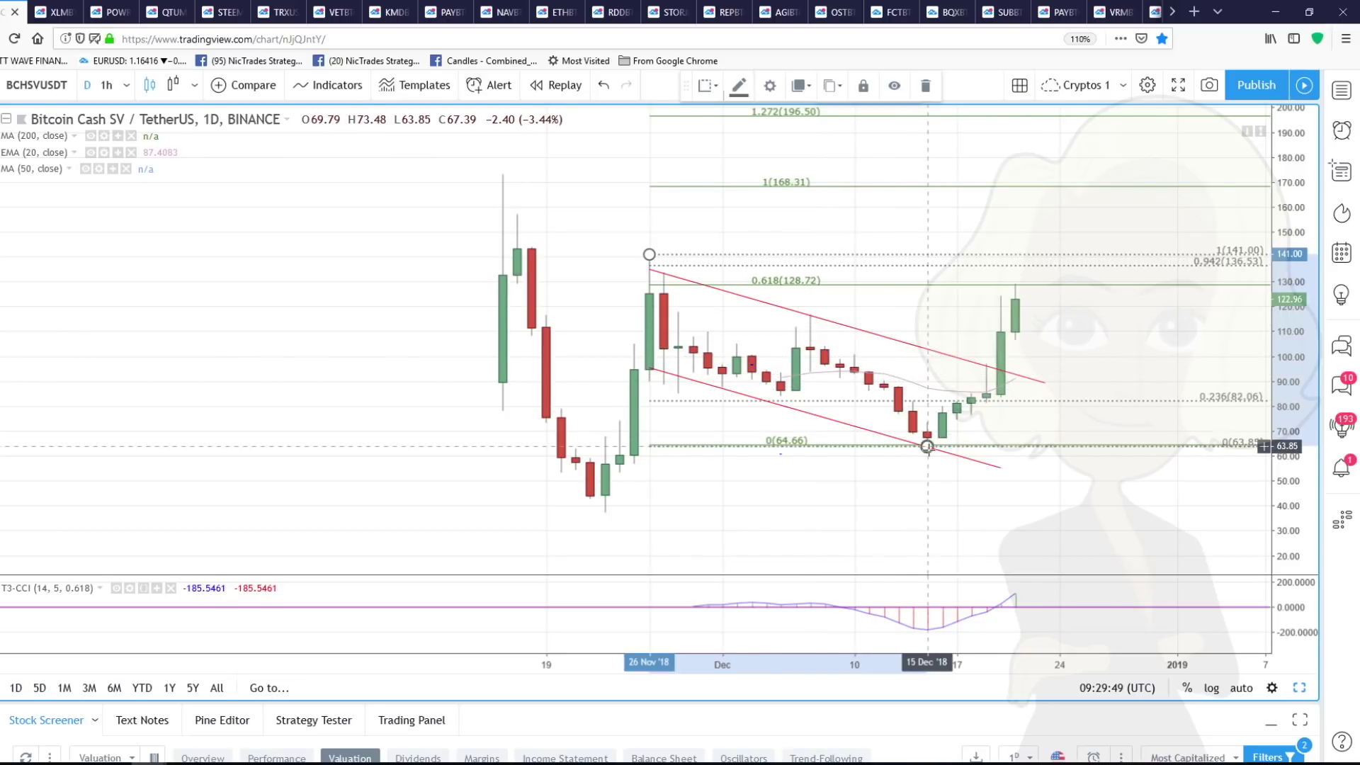
right_click(952, 268)
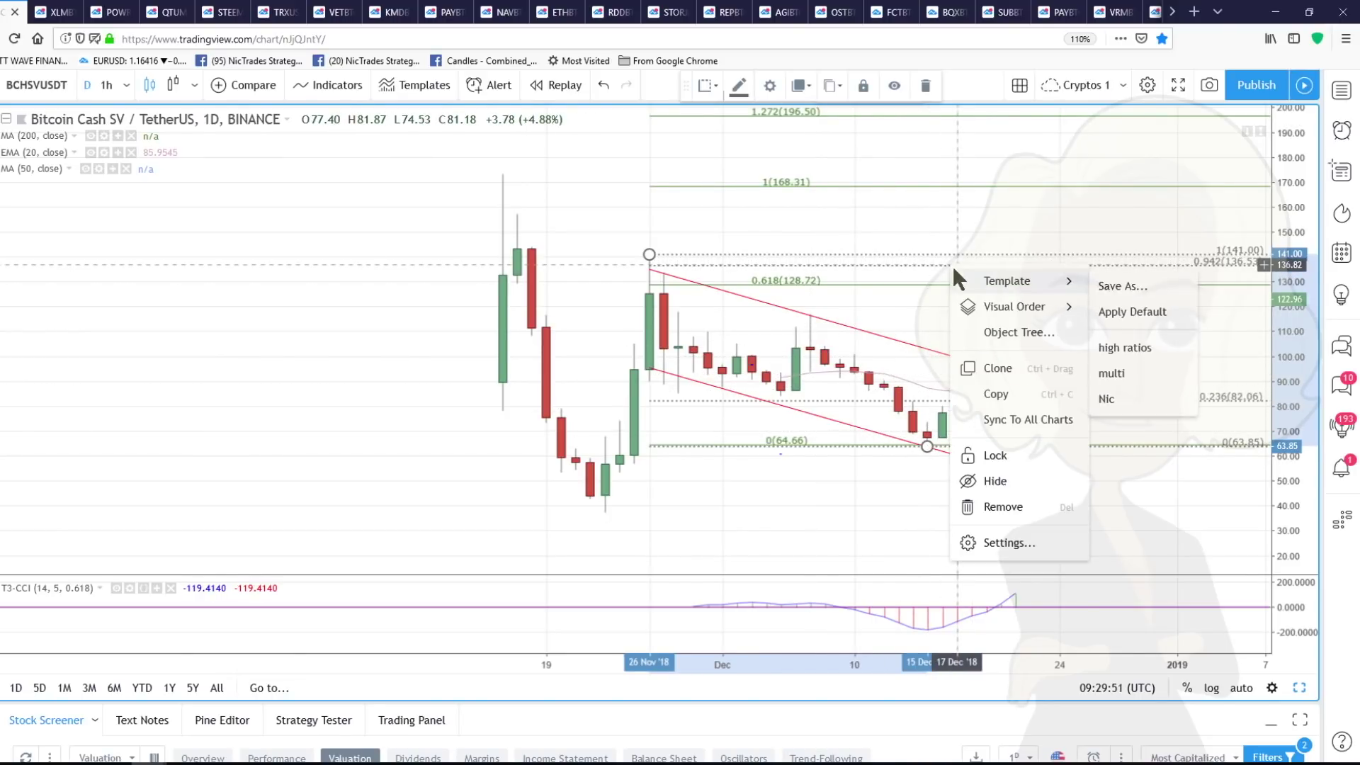
left_click(992, 547)
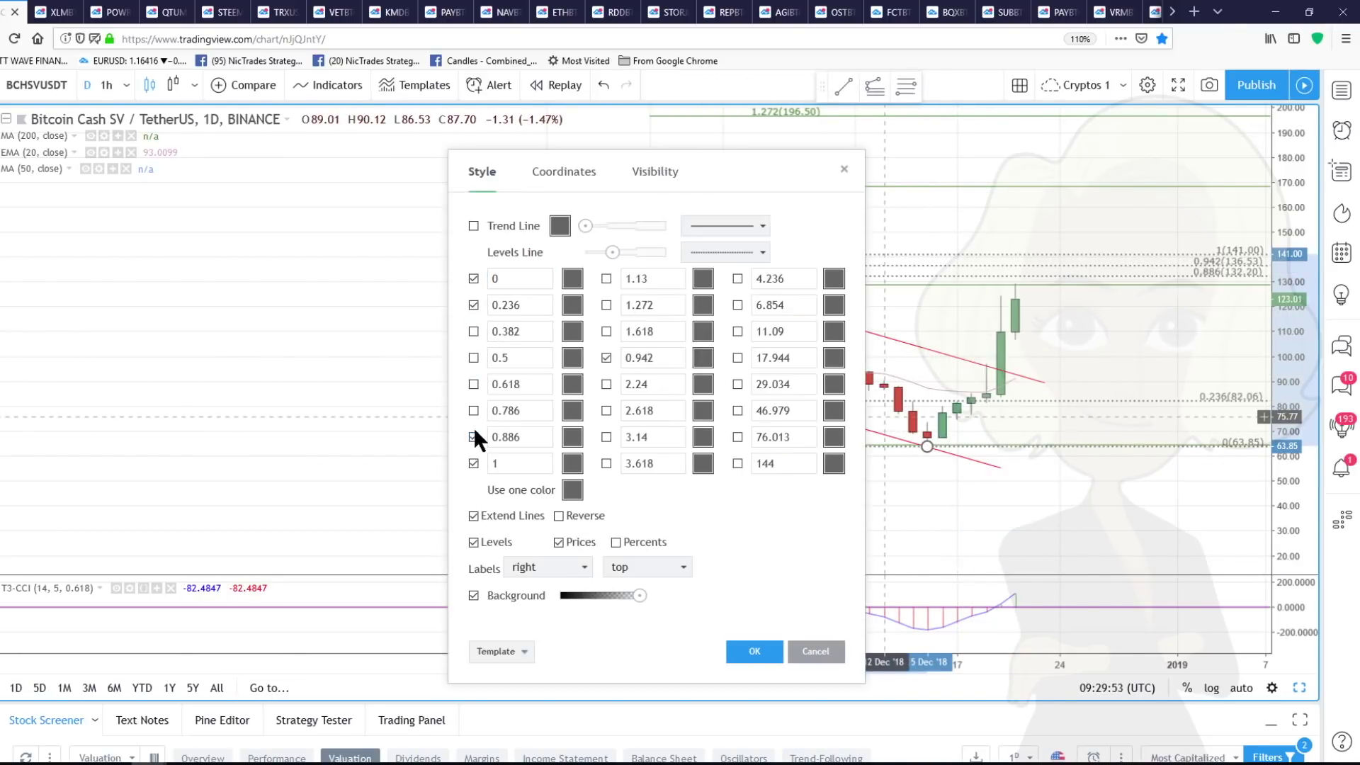
left_click(927, 431)
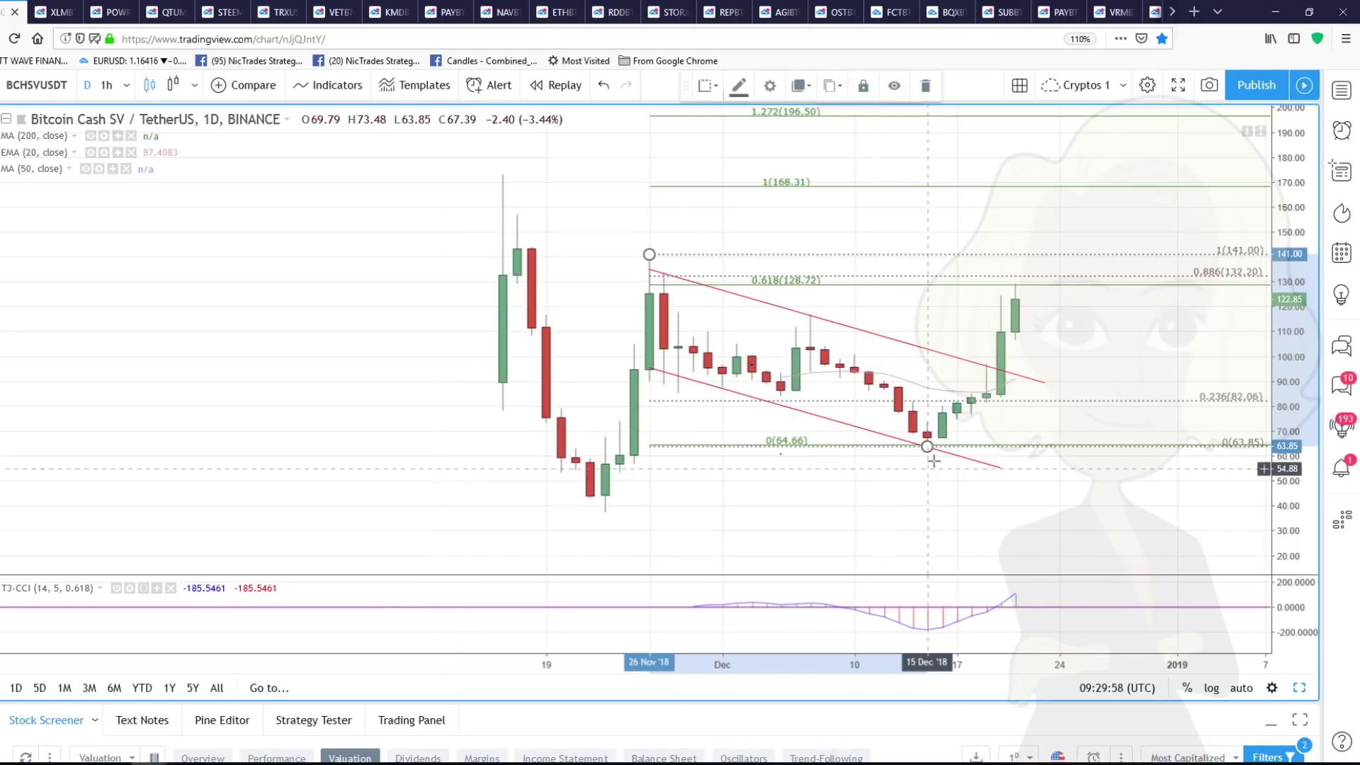
Move the retracement's anchors to the 23 Nov '18 low at 37.35 and the 16 Nov '18 high at 172.99, and enable levels 0.382 and 0.618
left_click_drag(927, 447, 604, 513)
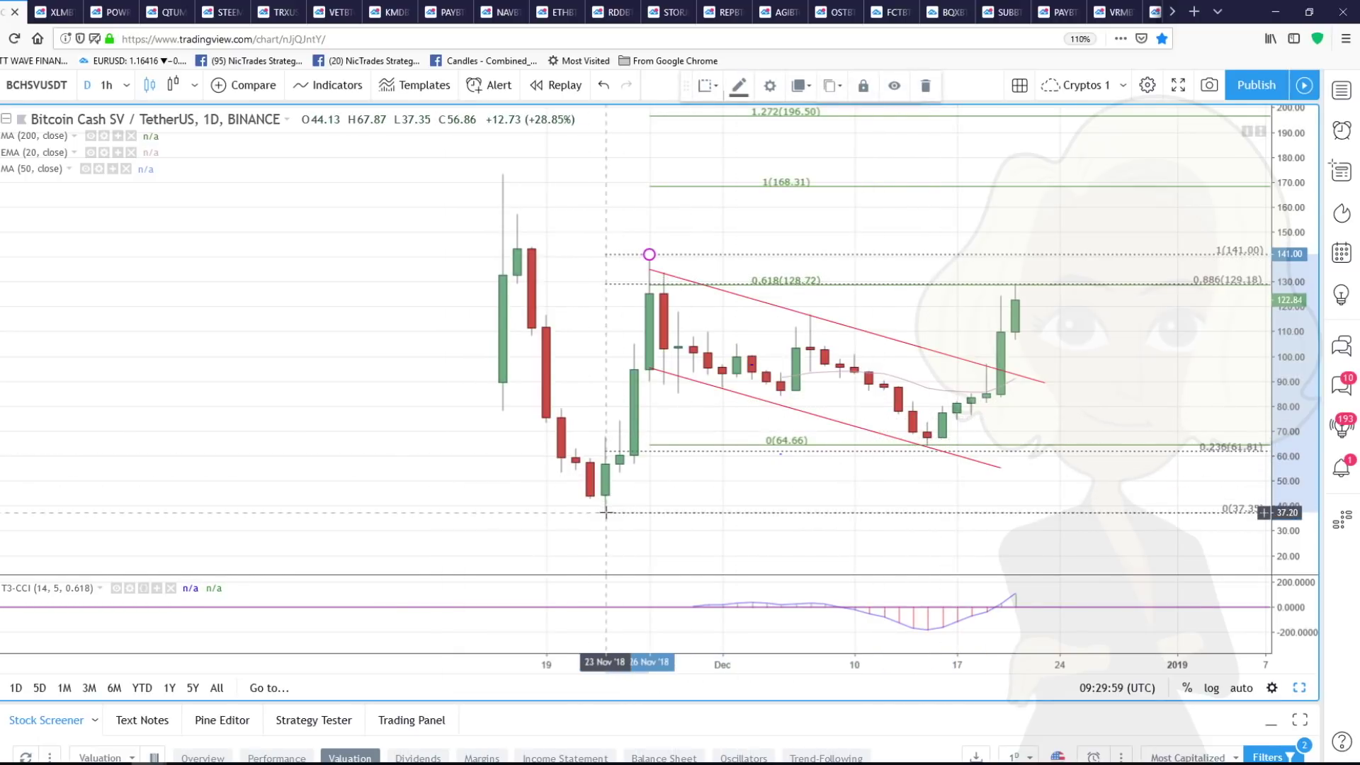
left_click_drag(649, 254, 503, 175)
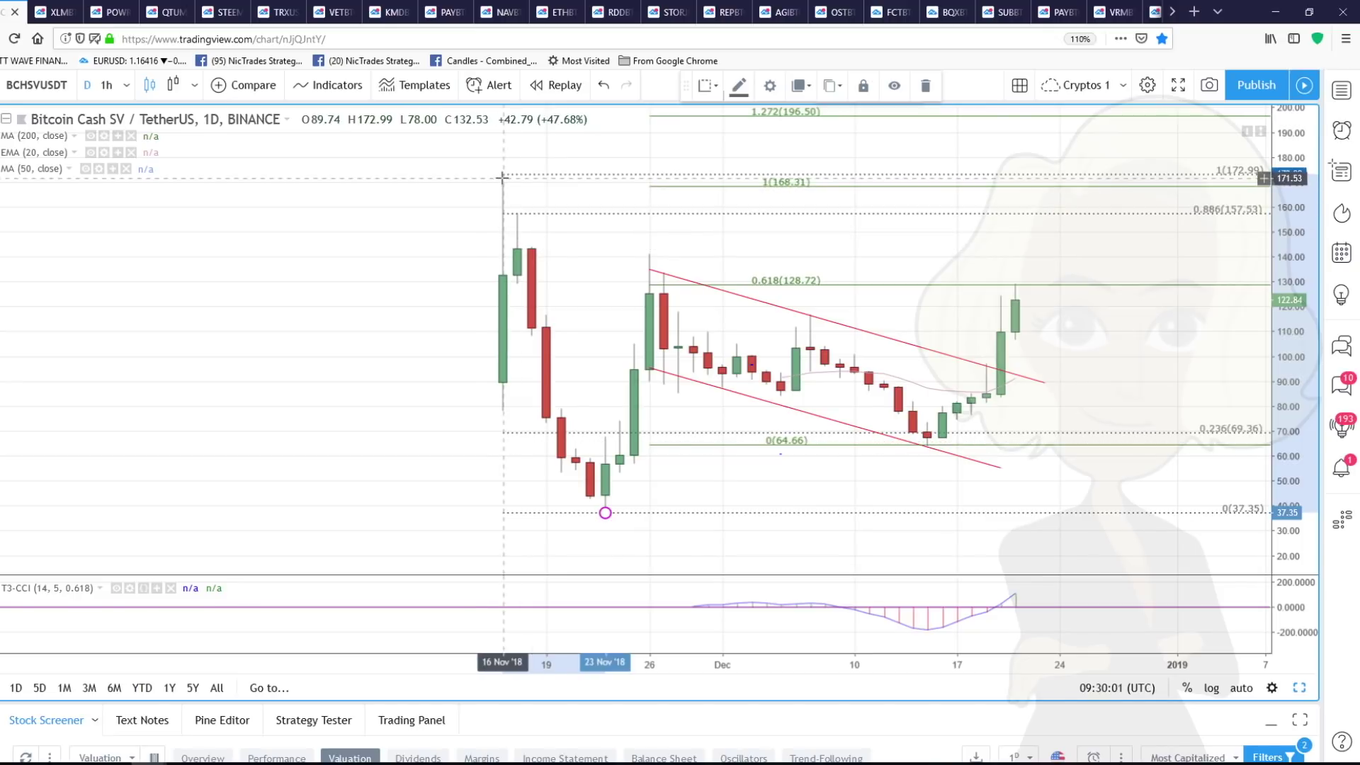
double_click(635, 433)
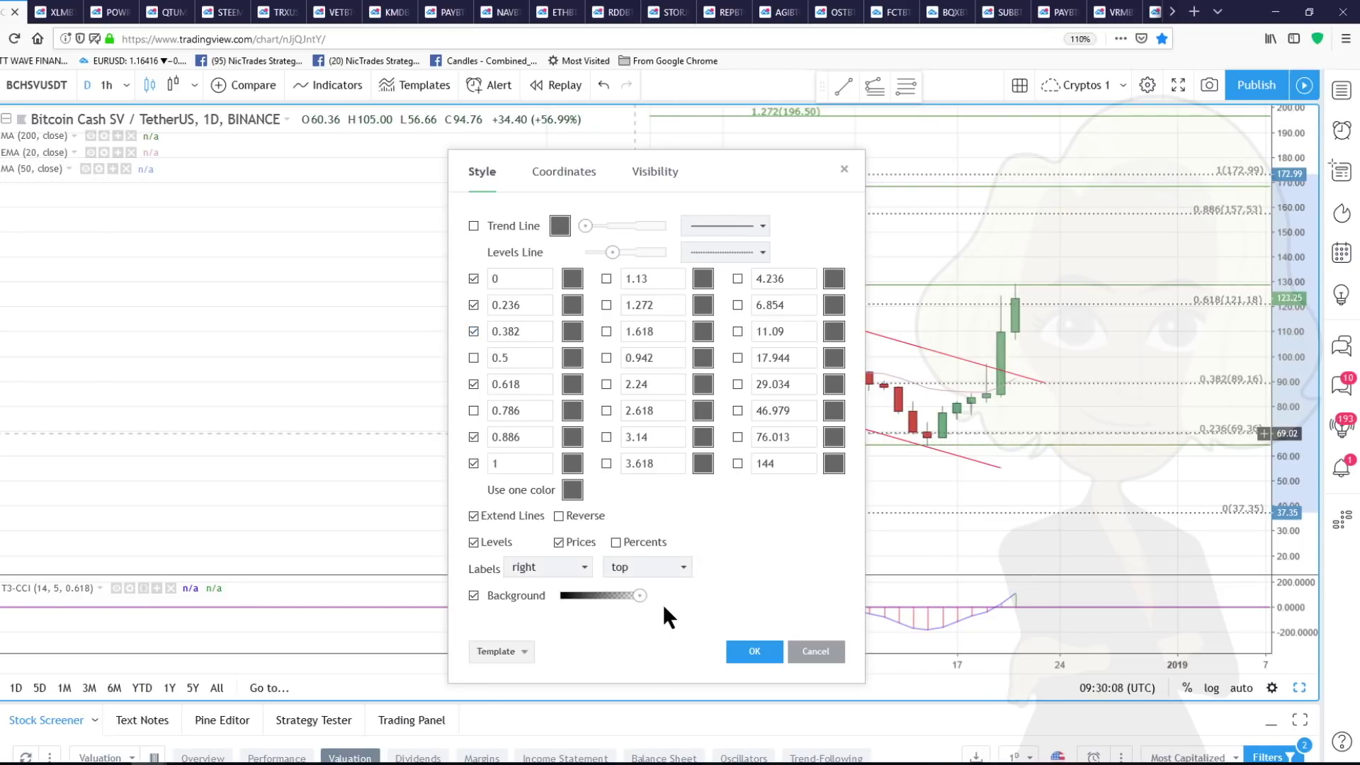
left_click(753, 652)
Examine the latest daily candles against the 0.618 levels of the dotted retracement and the green Fibonacci extension
scroll(1041, 303, "up", 2)
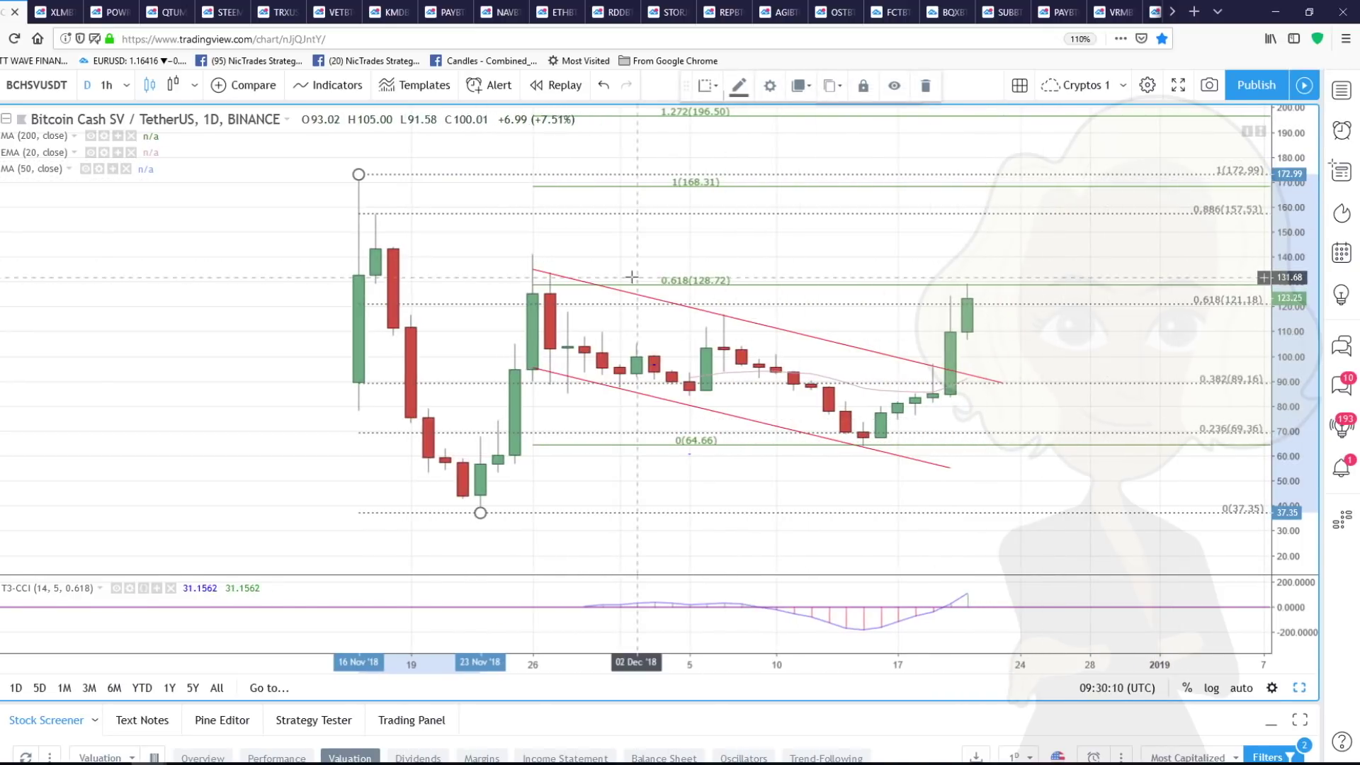
left_click_drag(480, 510, 706, 476)
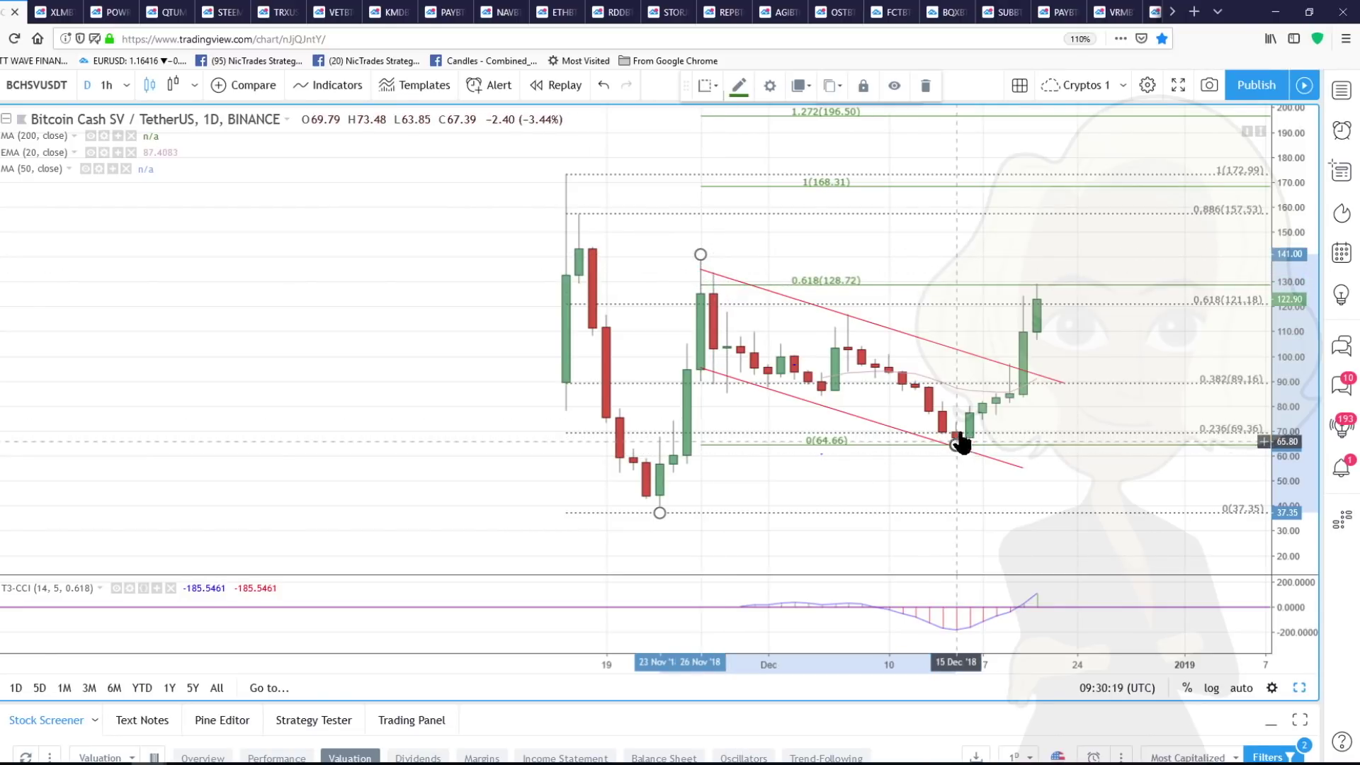
scroll(1041, 292, "down", 2)
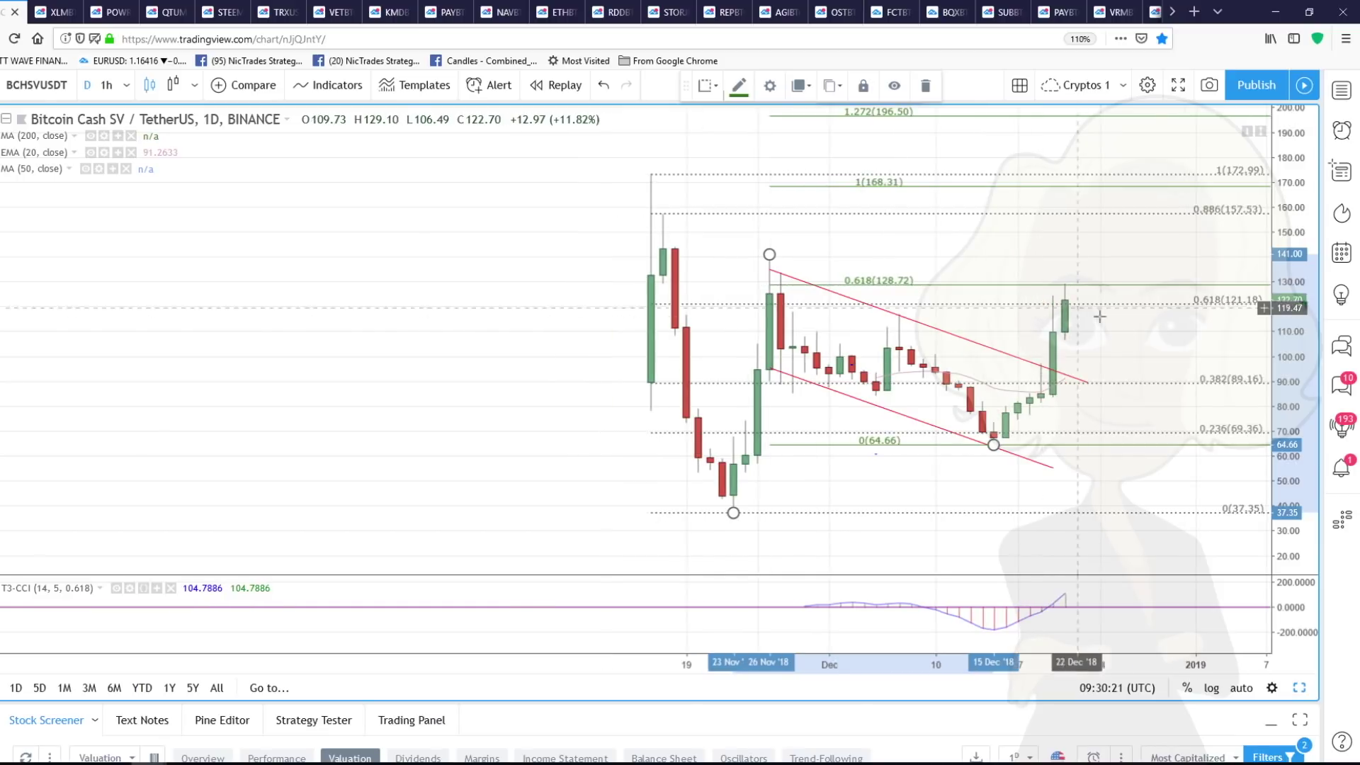
left_click_drag(1157, 318, 922, 321)
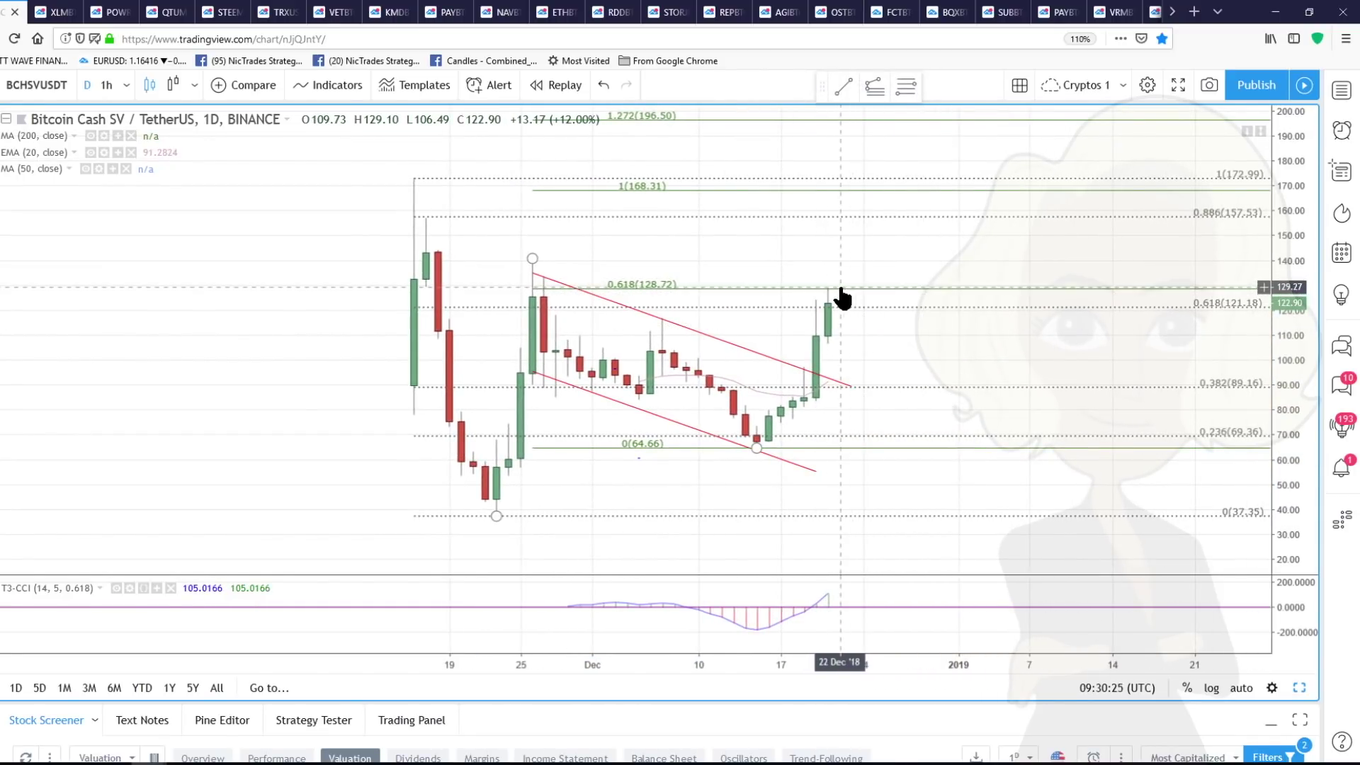
scroll(909, 309, "down", 1)
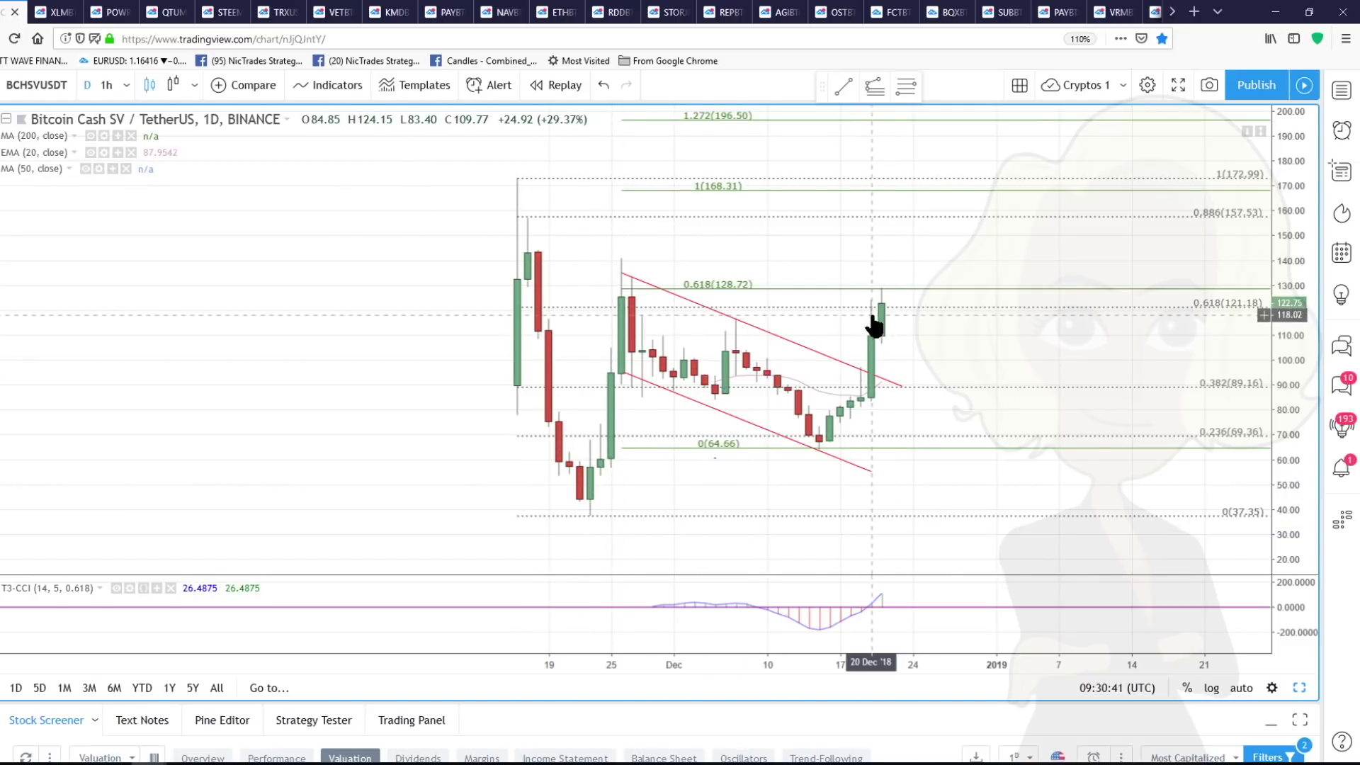
left_click(714, 286)
scroll(715, 292, "up", 2)
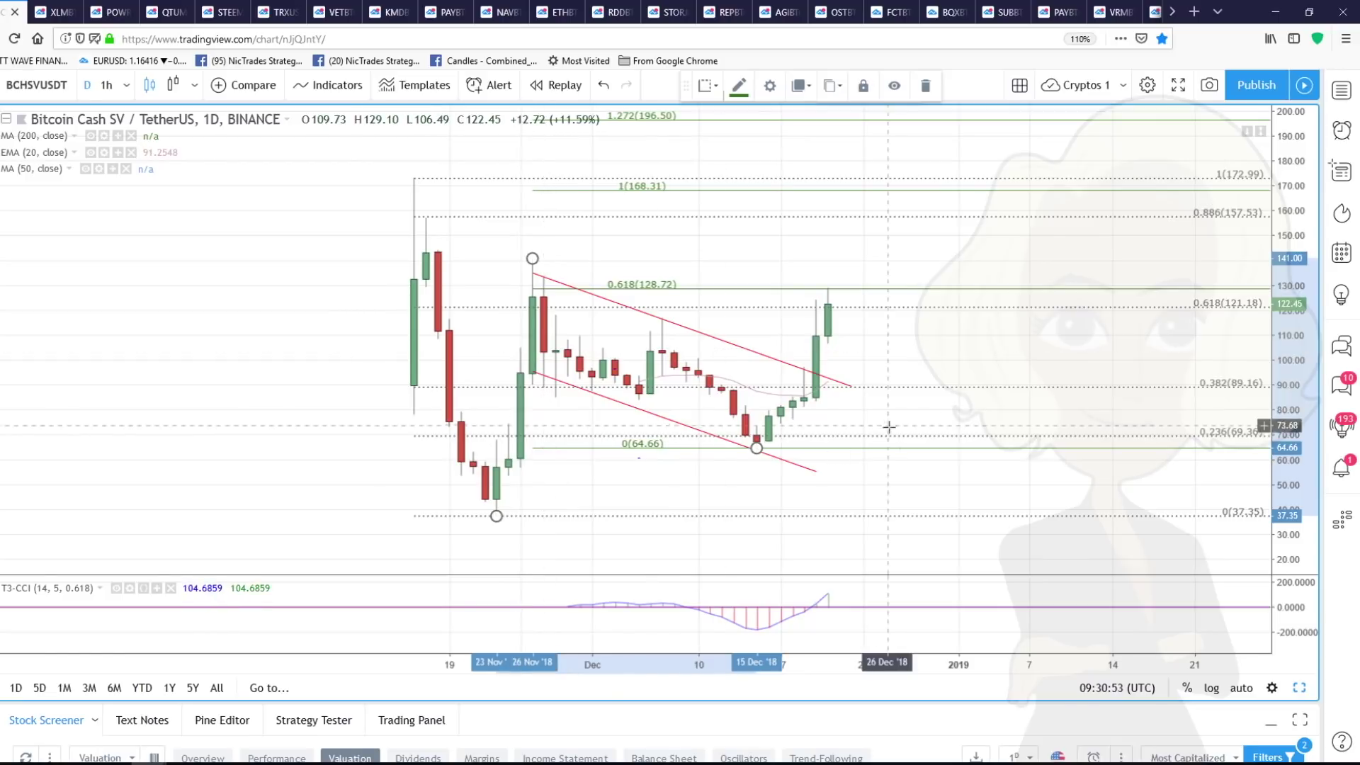
Draw a blue freehand path from the latest high near 129, dipping to about 87 and rising back by late December, and shift it slightly up
left_click(1, 227)
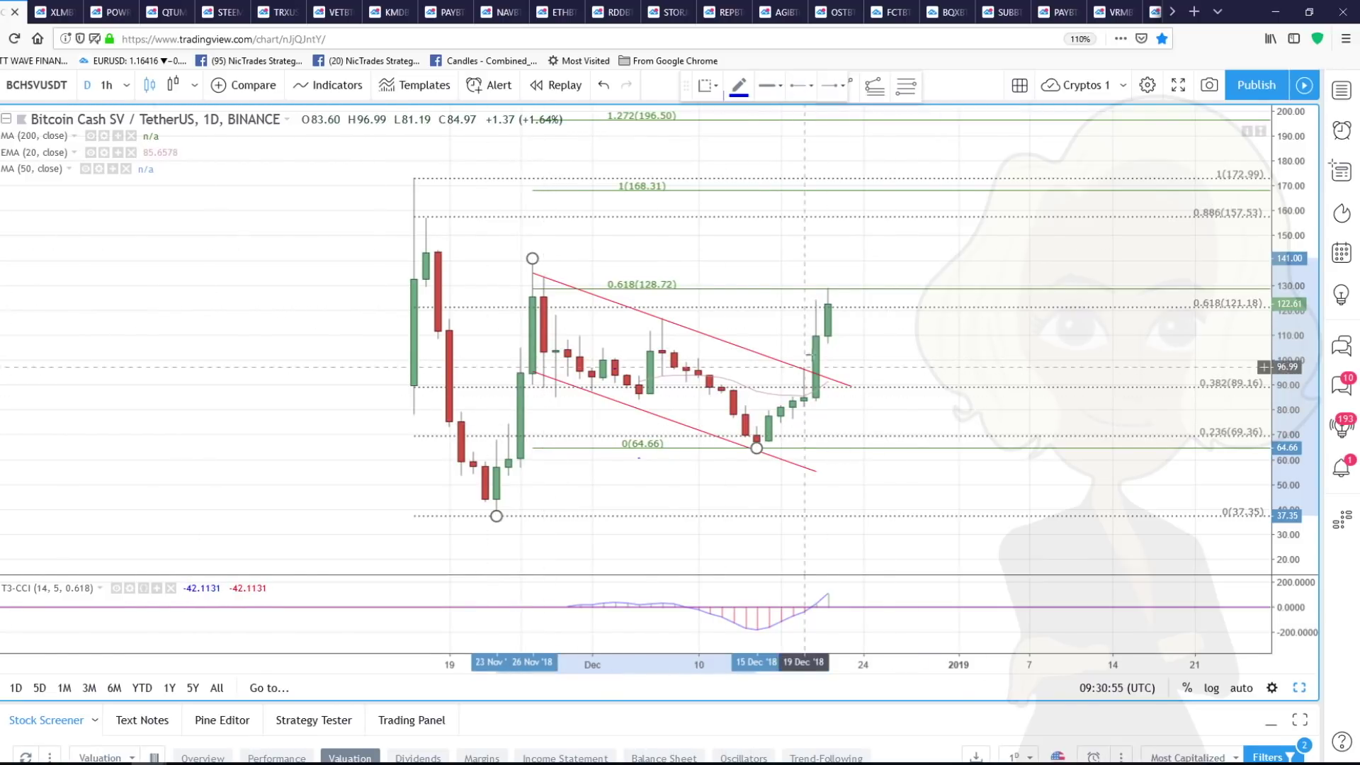
mouse_move(831, 291)
left_mouse_down()
mouse_move(855, 352)
mouse_move(896, 392)
mouse_move(935, 290)
left_mouse_up()
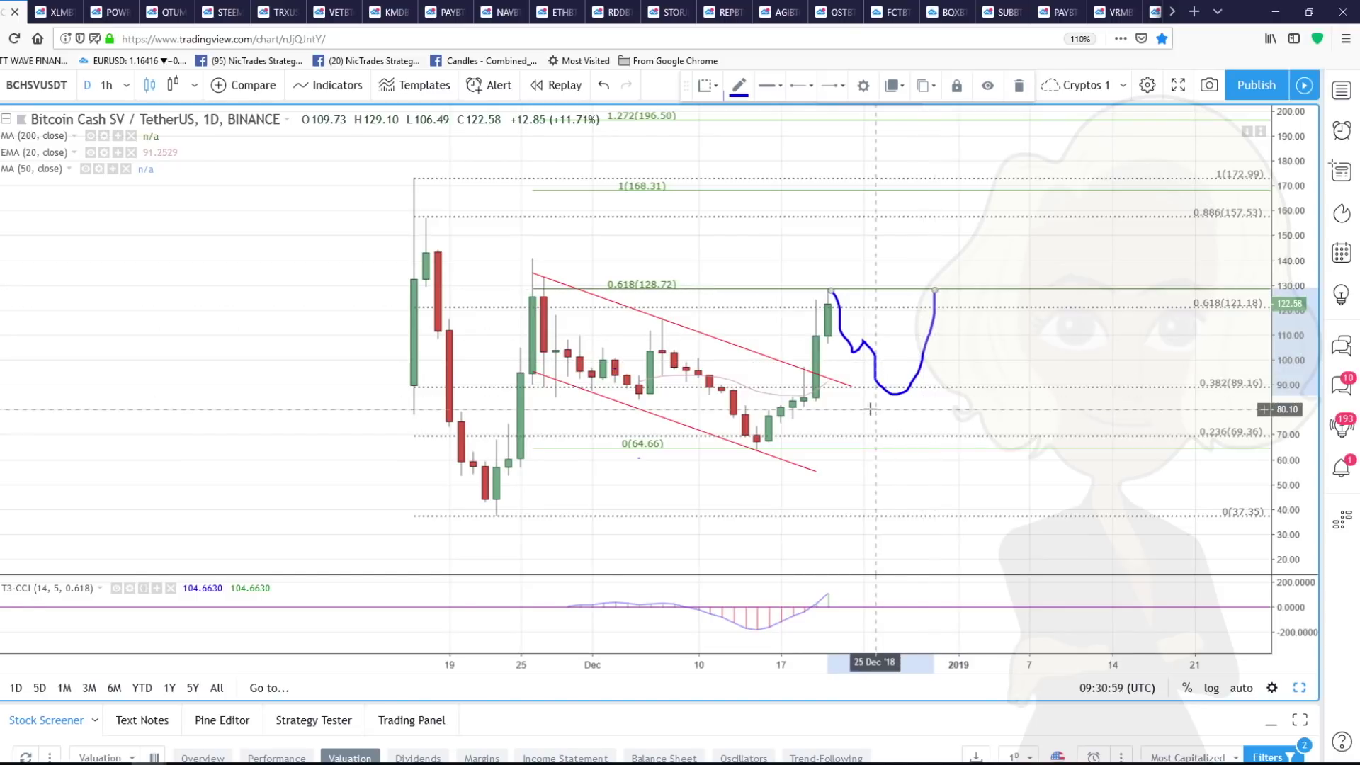
scroll(871, 409, "down", 2)
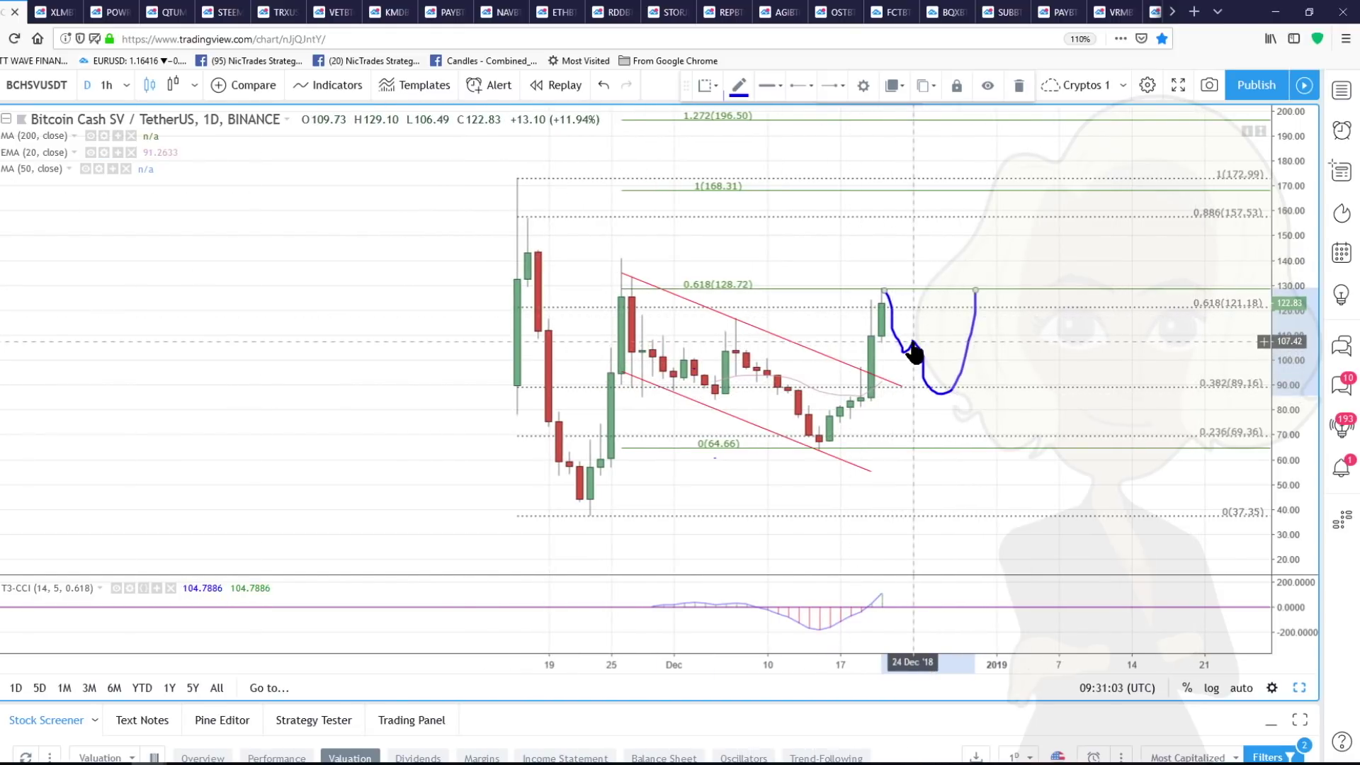
left_click_drag(914, 352, 908, 338)
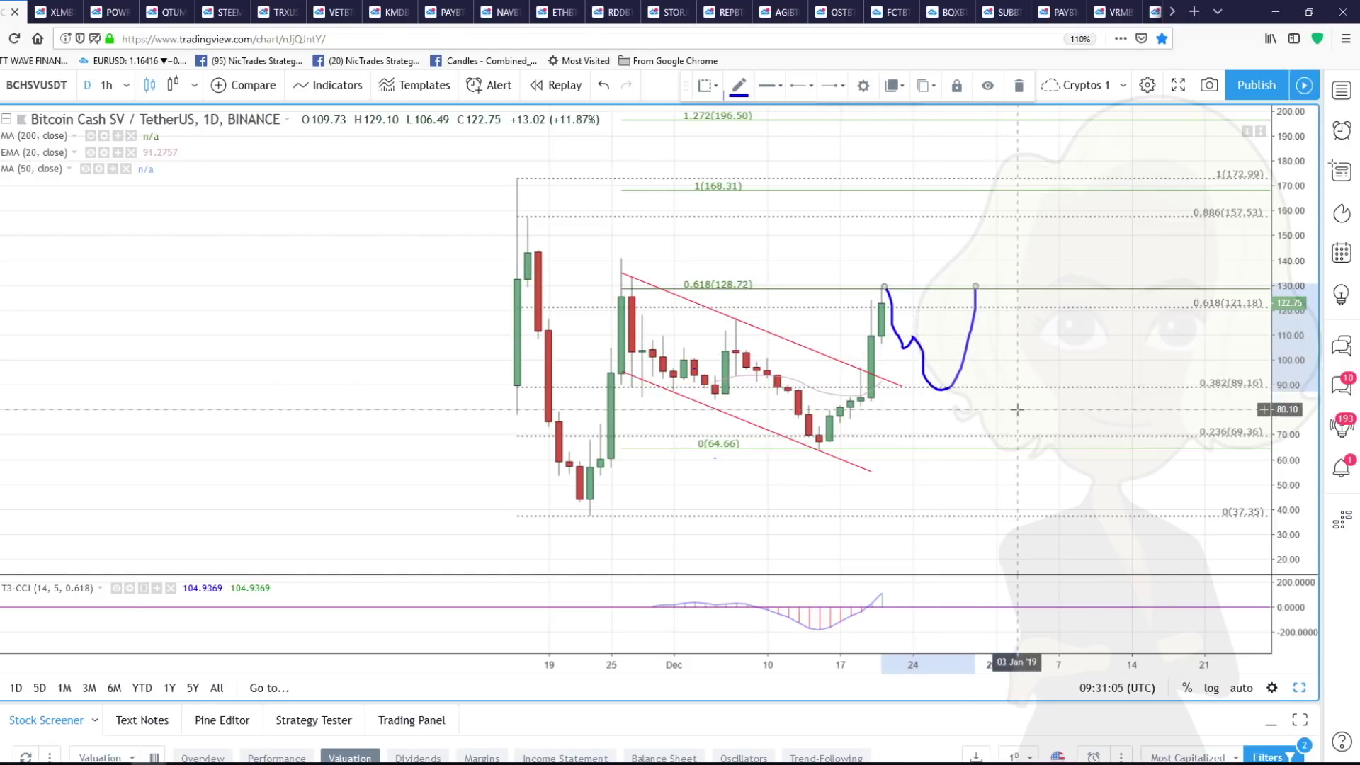
scroll(1017, 409, "down", 1)
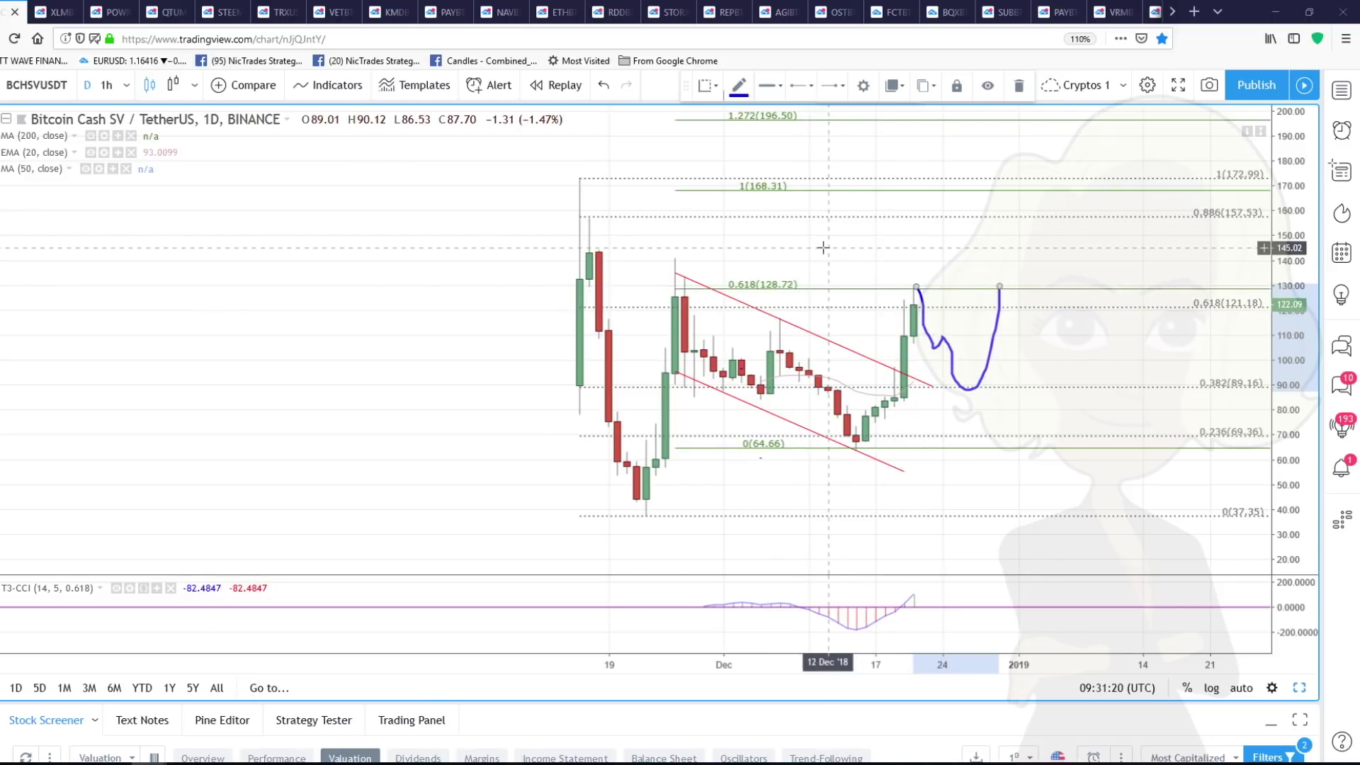
Switch the Bitcoin Cash SV chart to the 1-hour interval and delete the blue freehand path
left_click(106, 85)
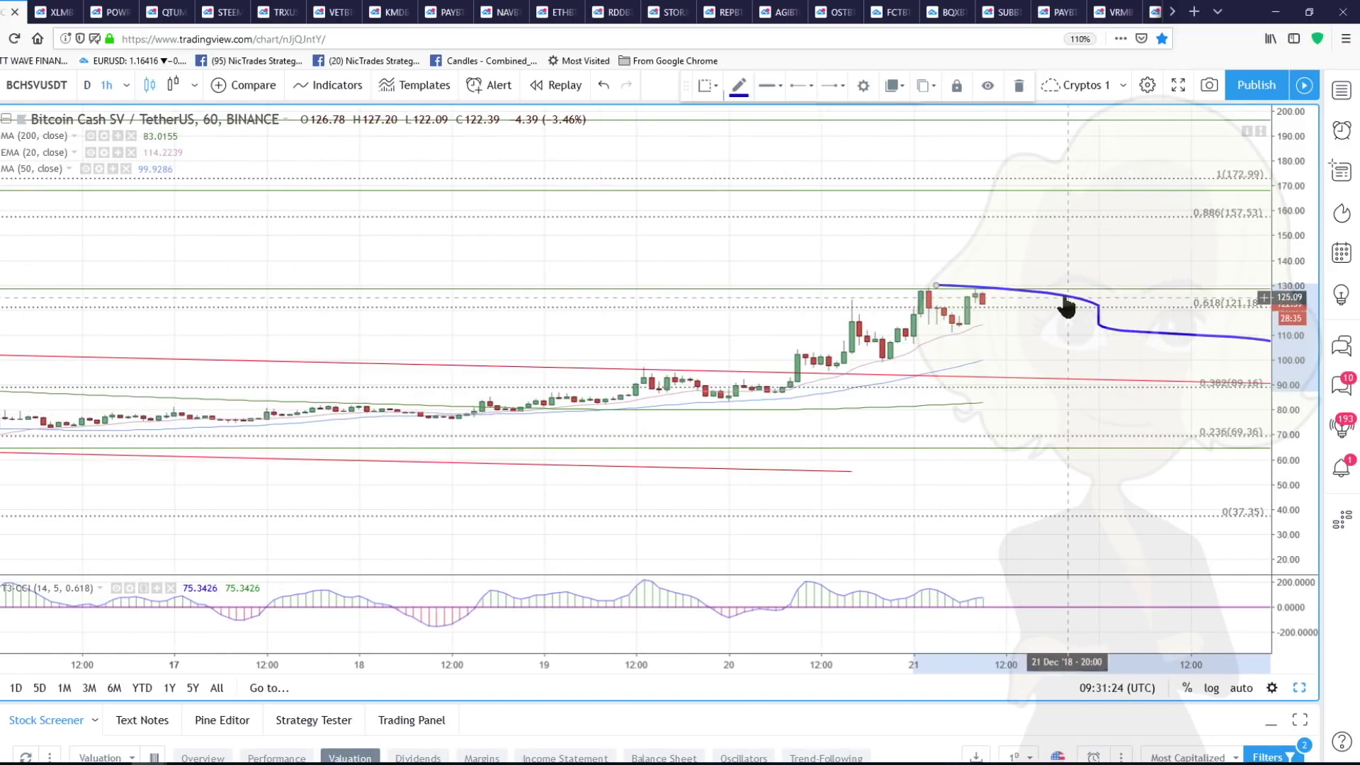
key("Delete")
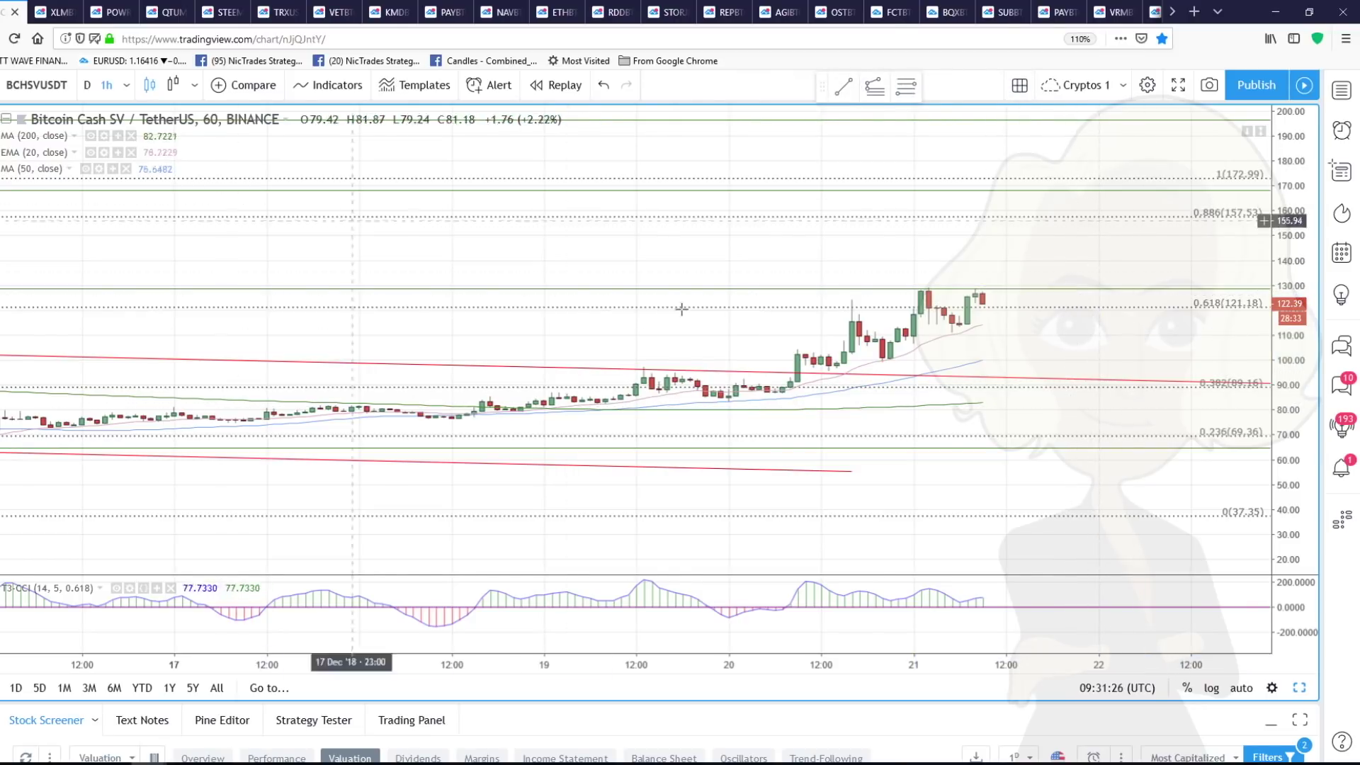
View the recent 1-hour price action in Heikin Ashi style and return the chart to regular candles
left_click(174, 85)
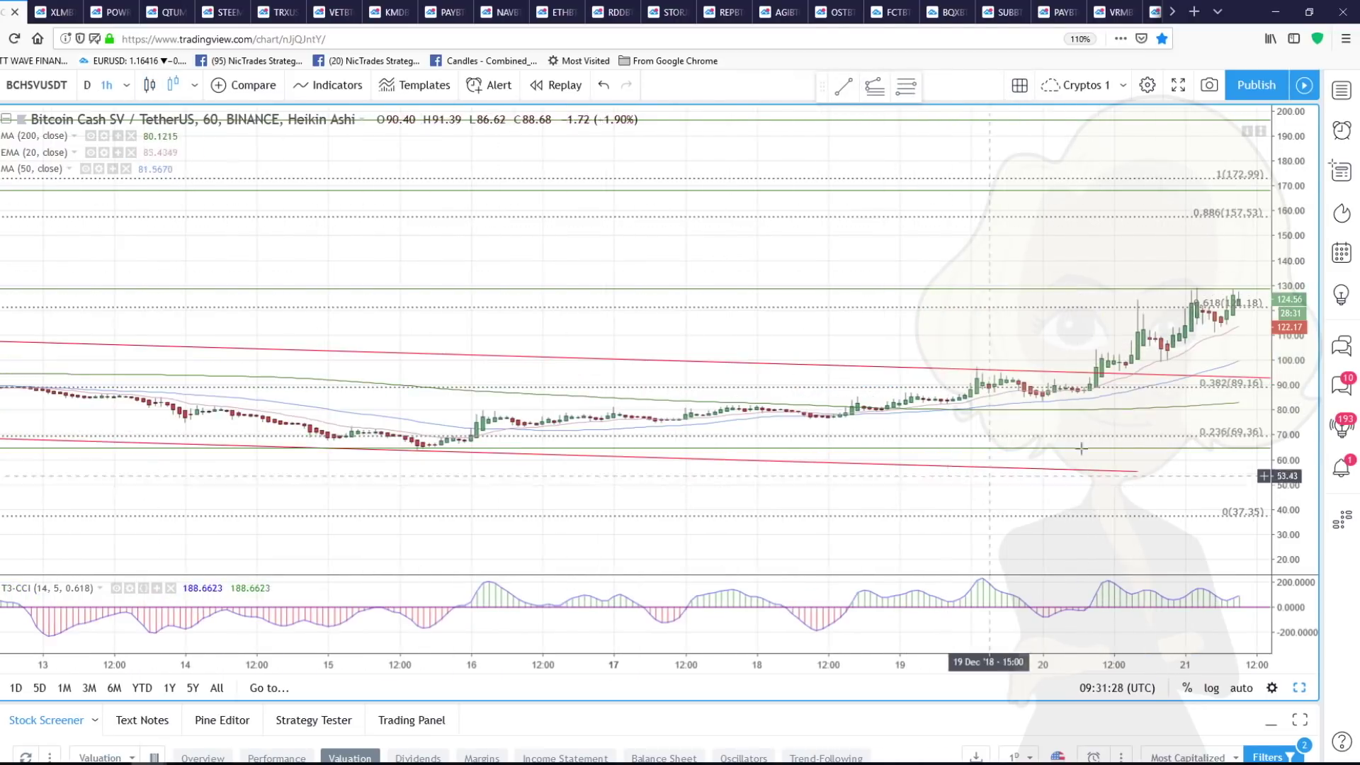
left_click_drag(734, 267, 325, 267)
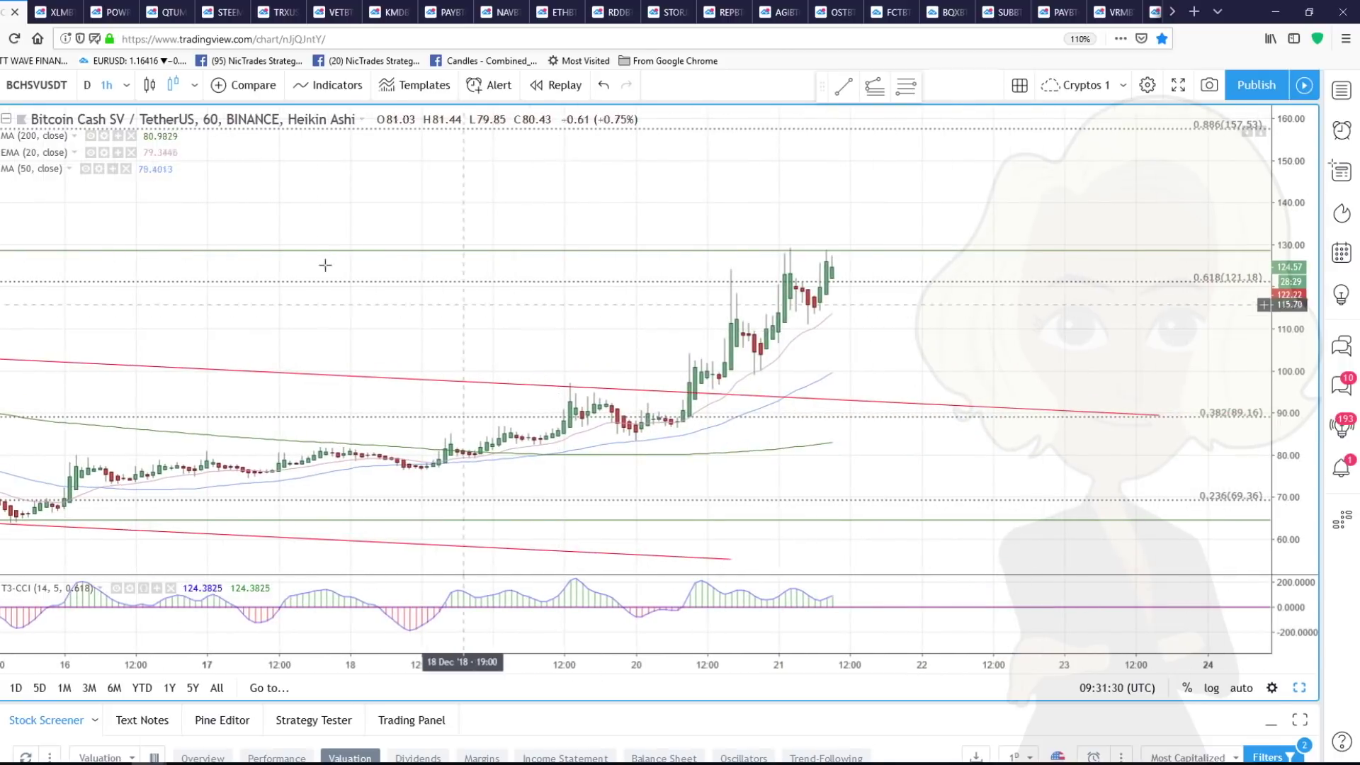
left_click(148, 86)
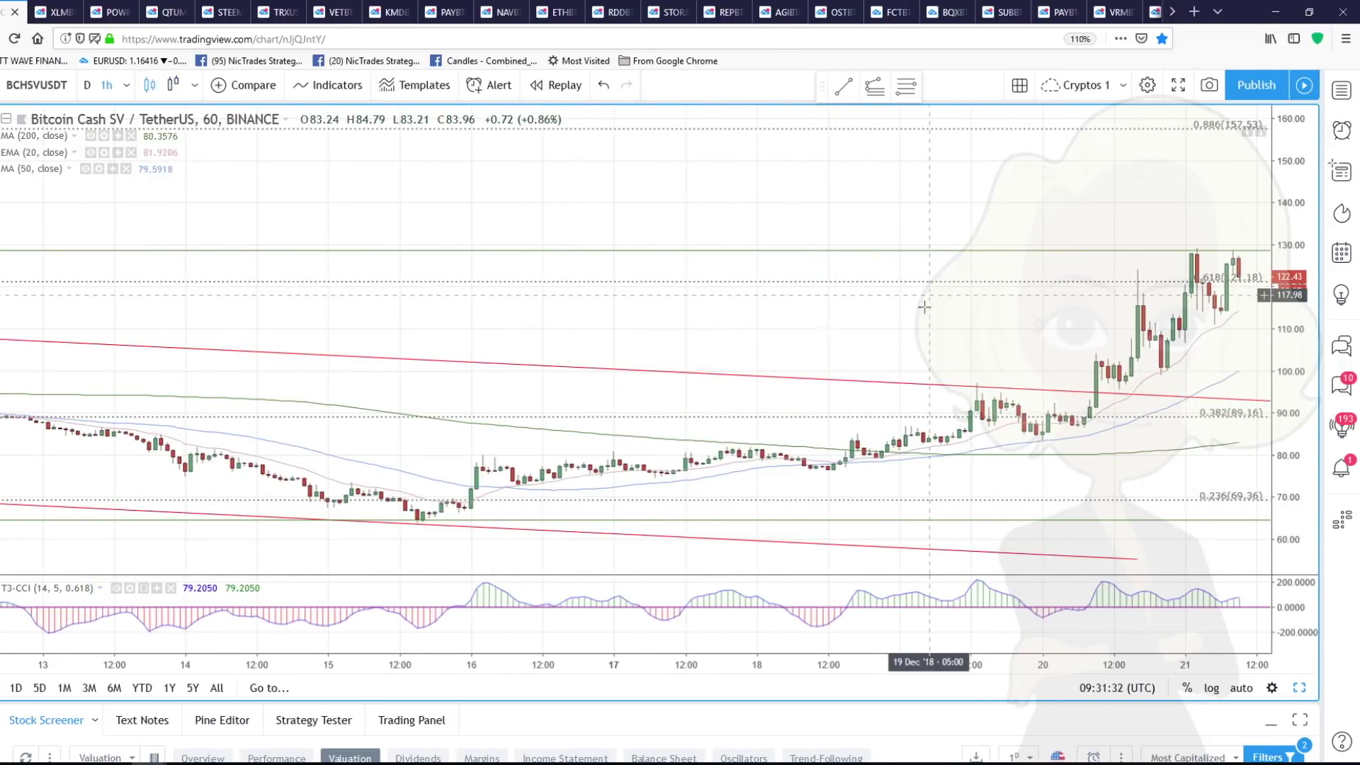
left_click_drag(924, 356, 710, 353)
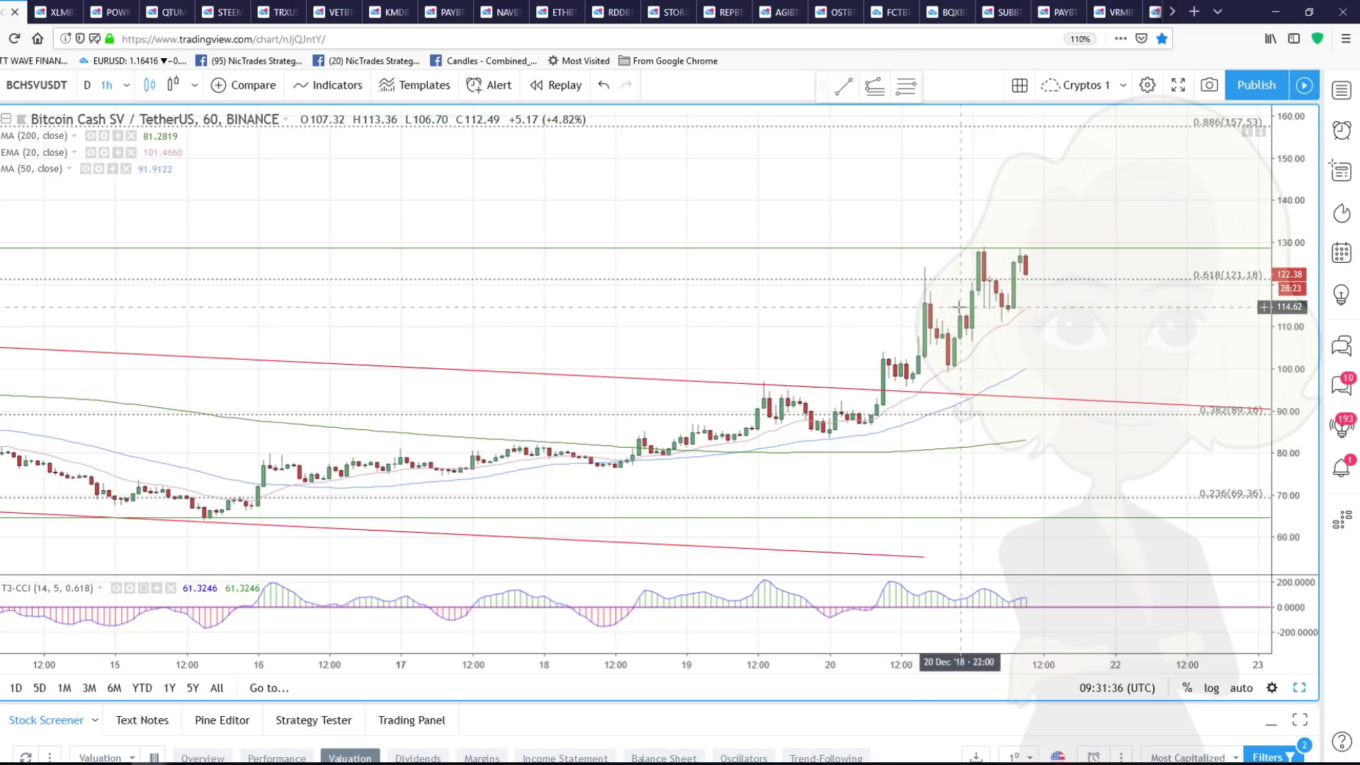
Return from the Bitcoin Cash SV chart to the chart grid and enlarge the Bitcoin / Dollar chart in the Cryptos 2 layout
scroll(1048, 326, "down", 3)
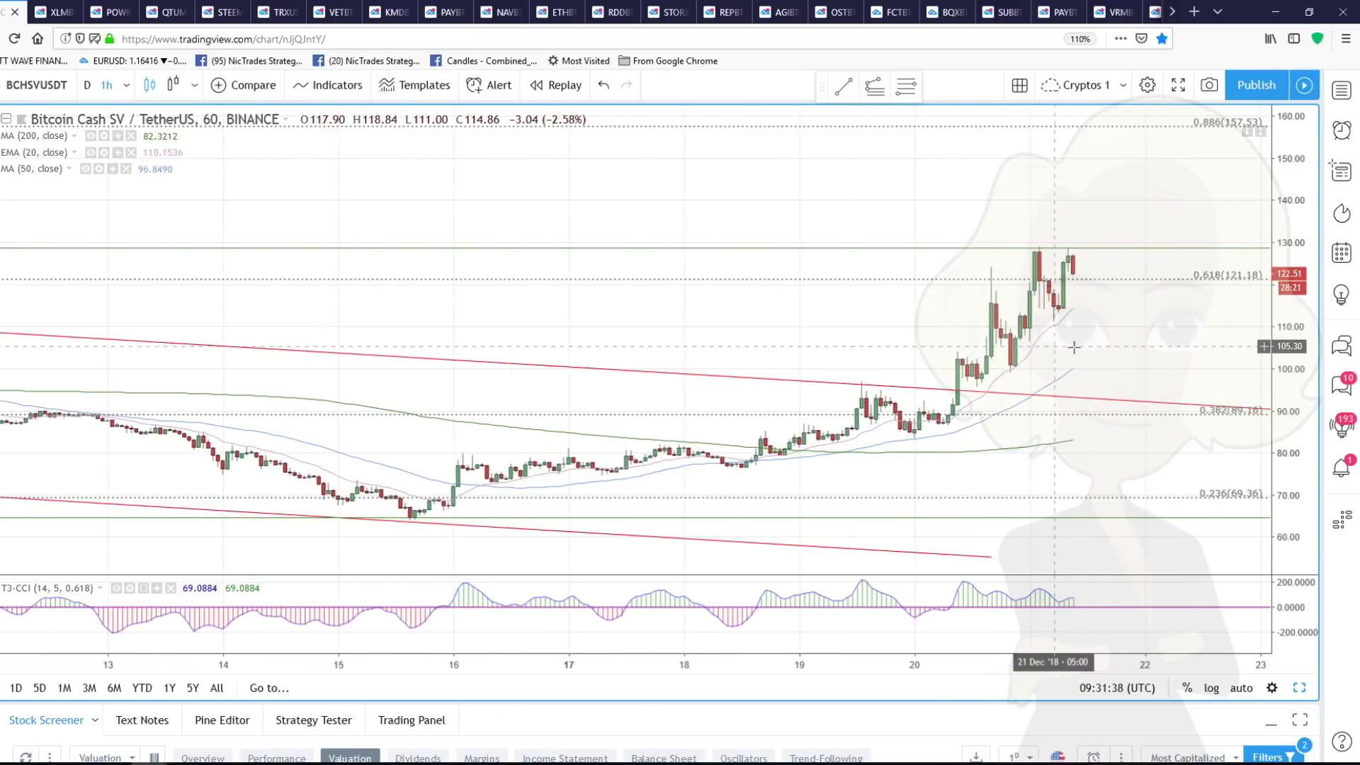
left_click_drag(1151, 346, 1057, 296)
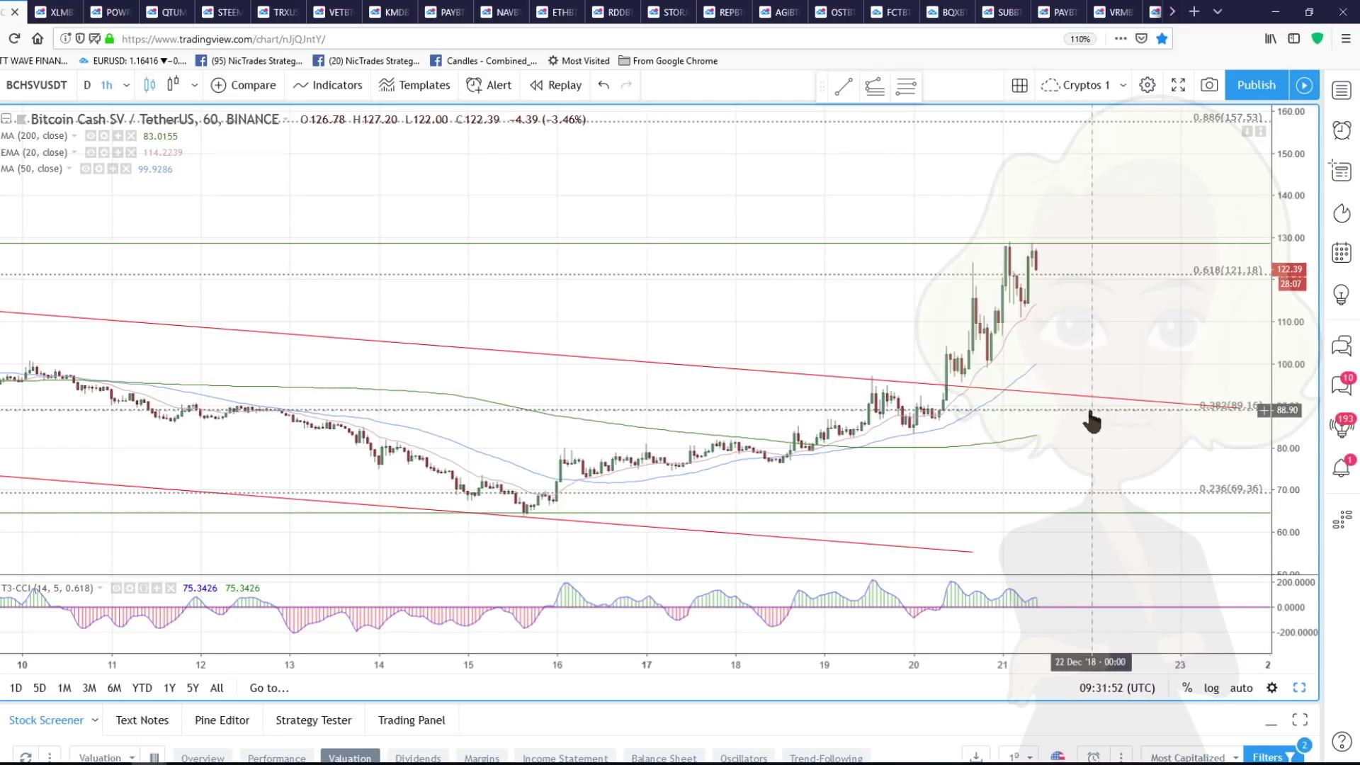
scroll(1076, 452, "down", 1)
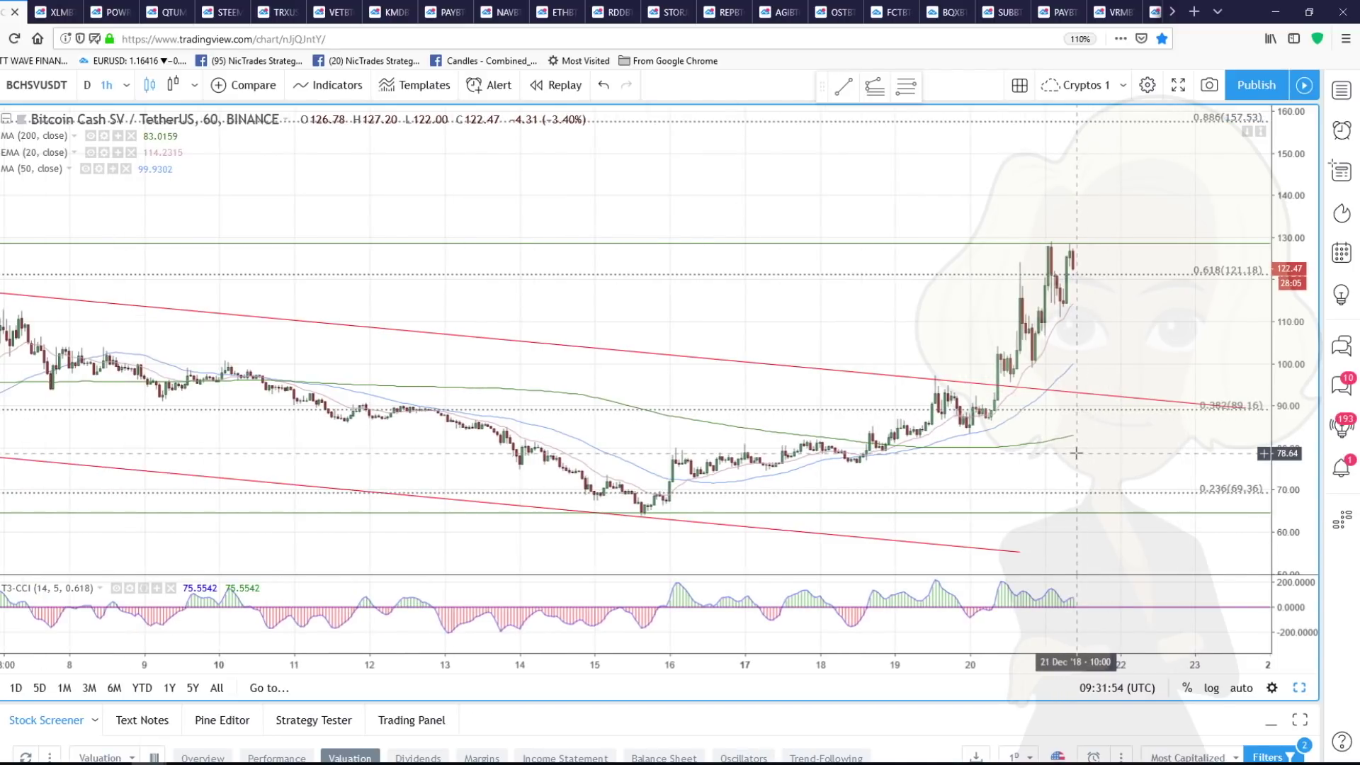
left_click(1299, 687)
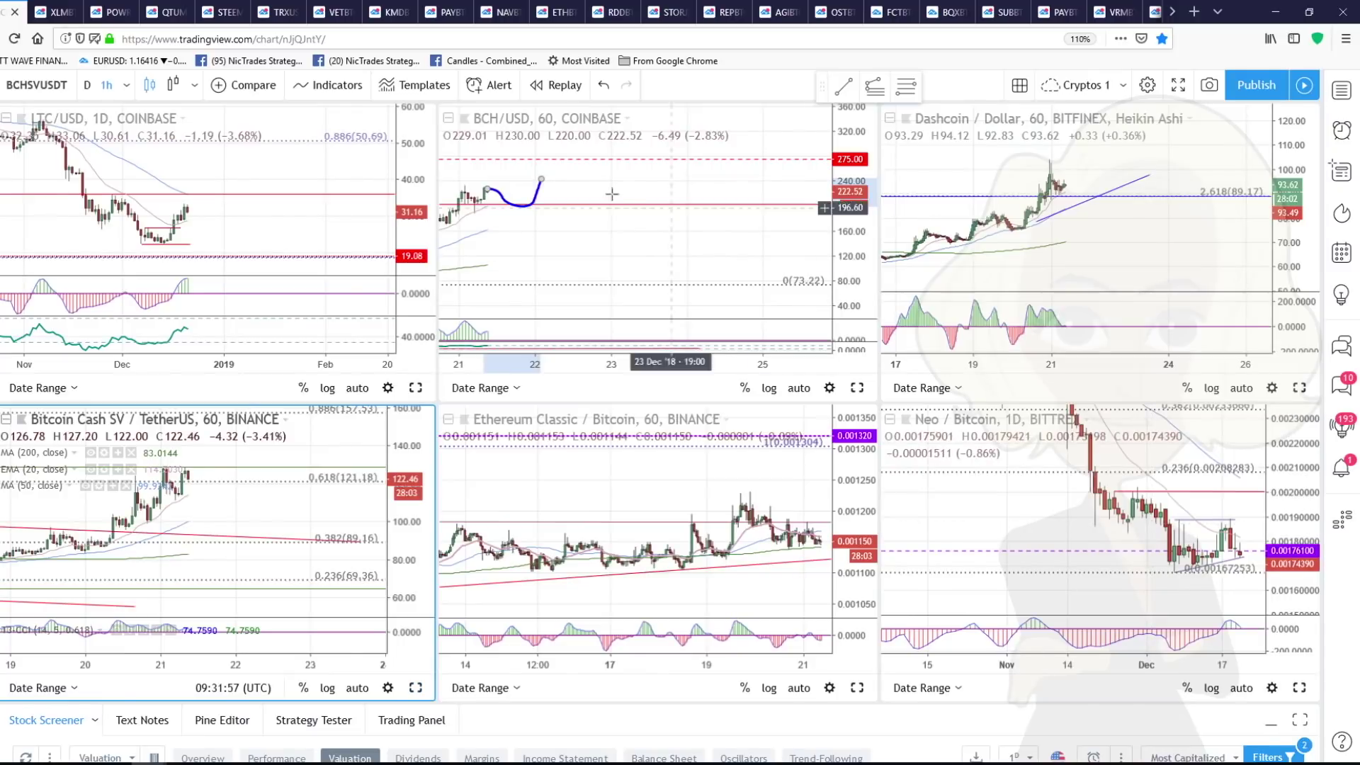
left_click(62, 17)
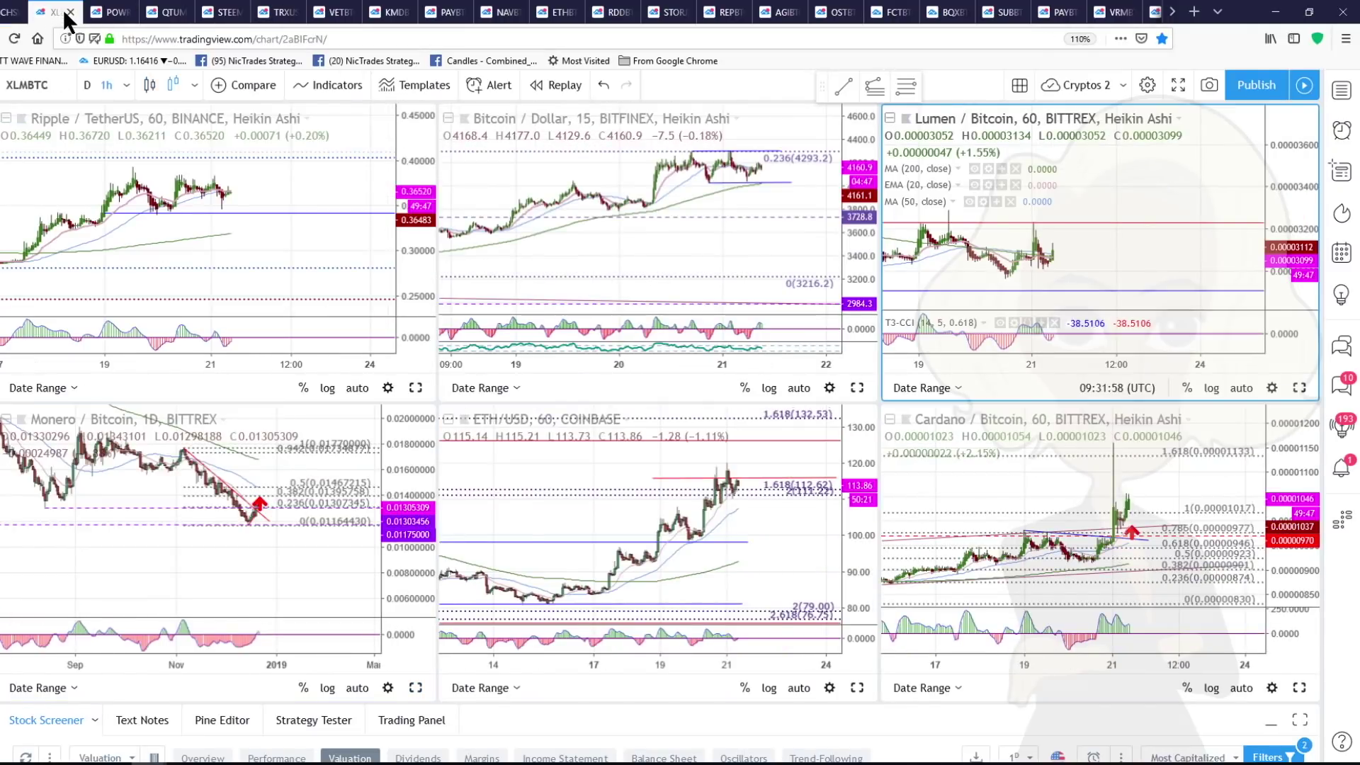
left_click(856, 387)
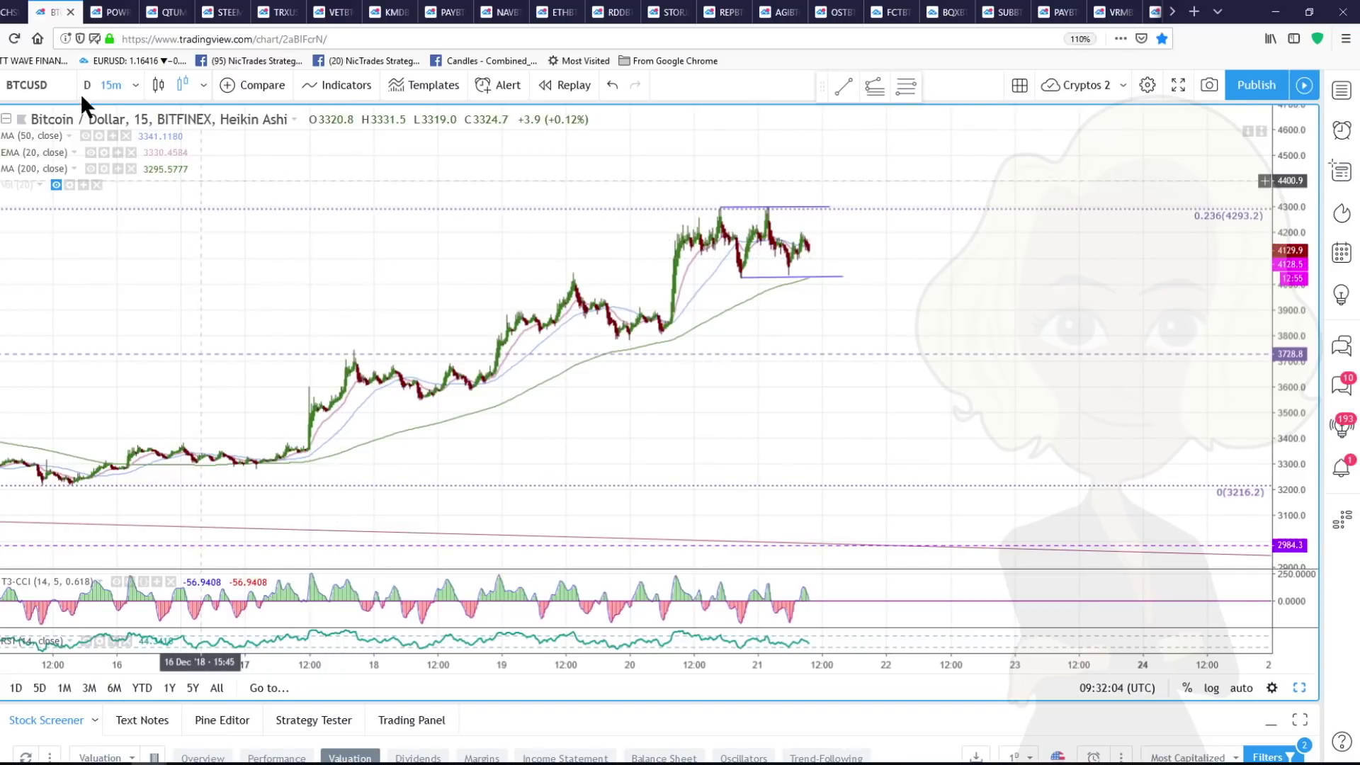
Set the Bitcoin / Dollar chart to the 1-day interval and show it with regular candles
left_click(135, 85)
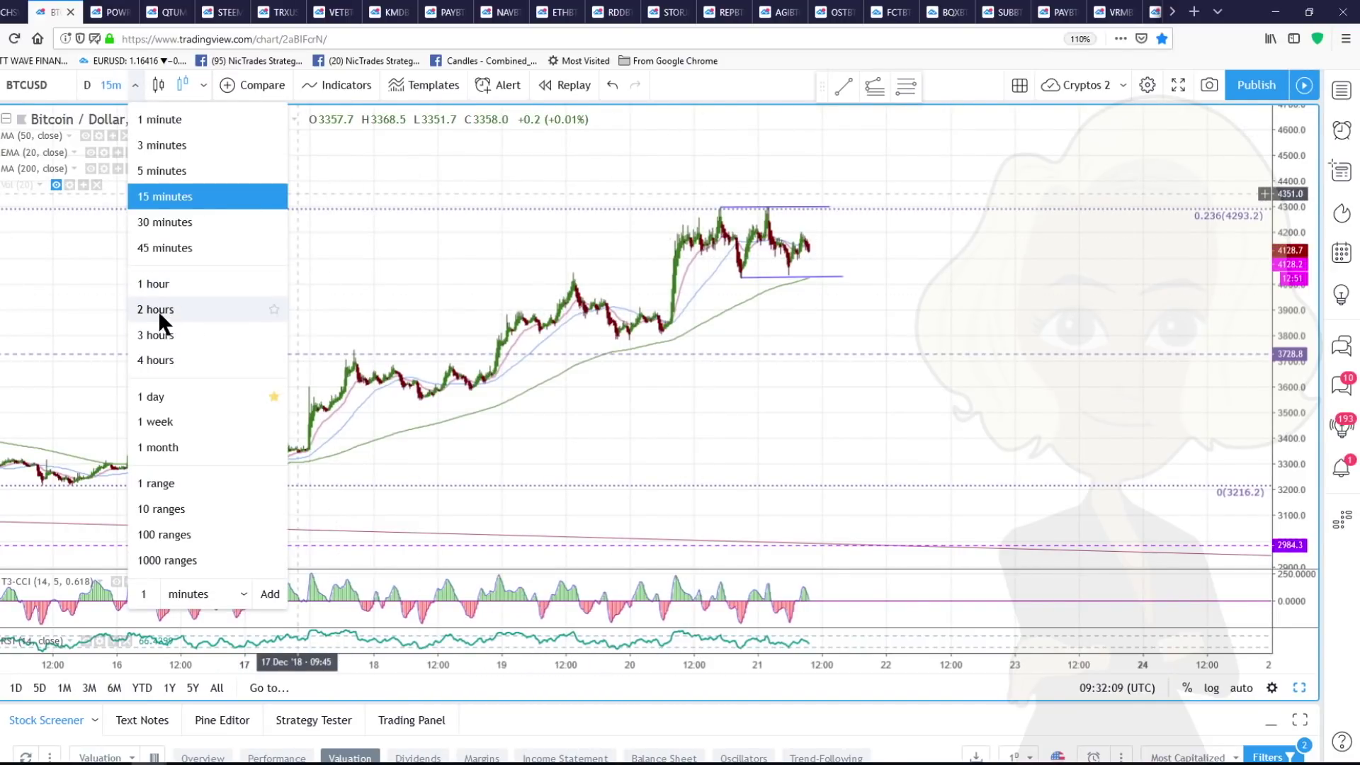
left_click(155, 395)
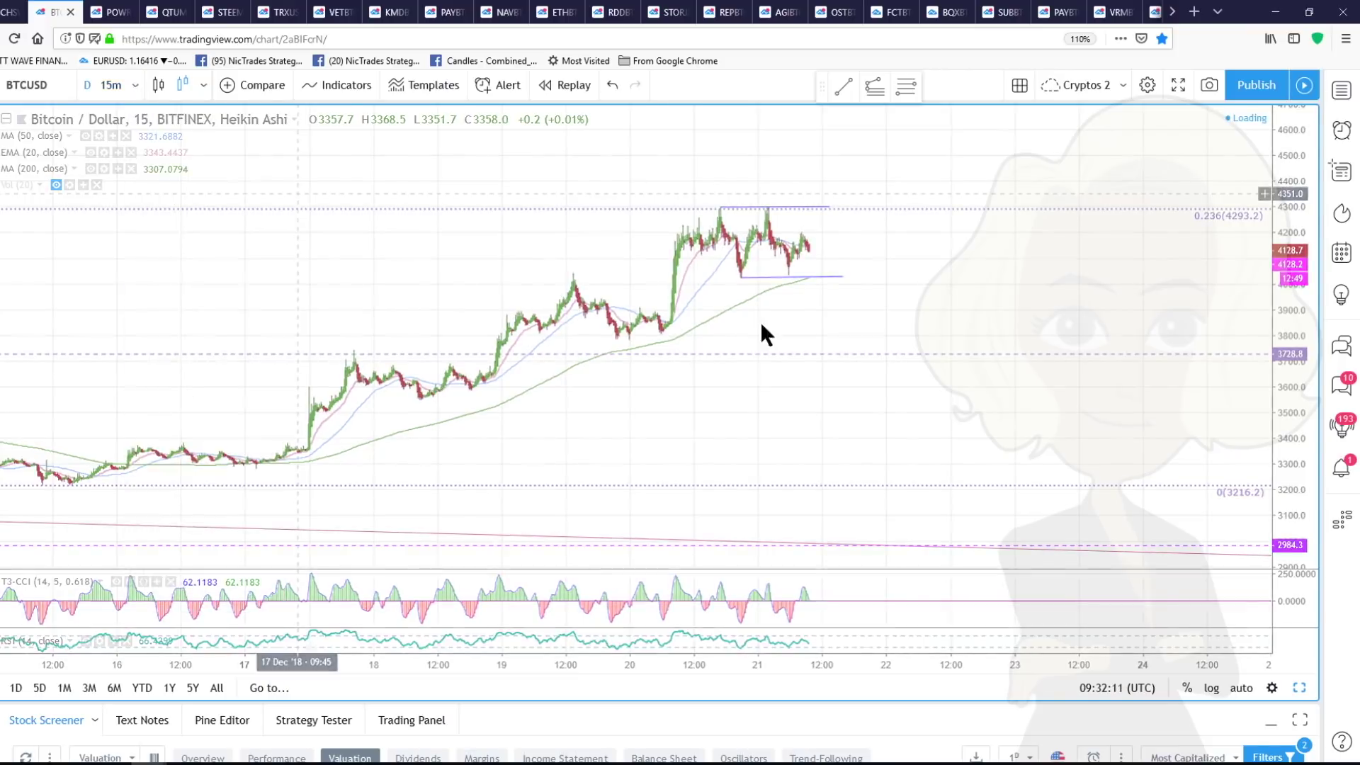
left_click(157, 86)
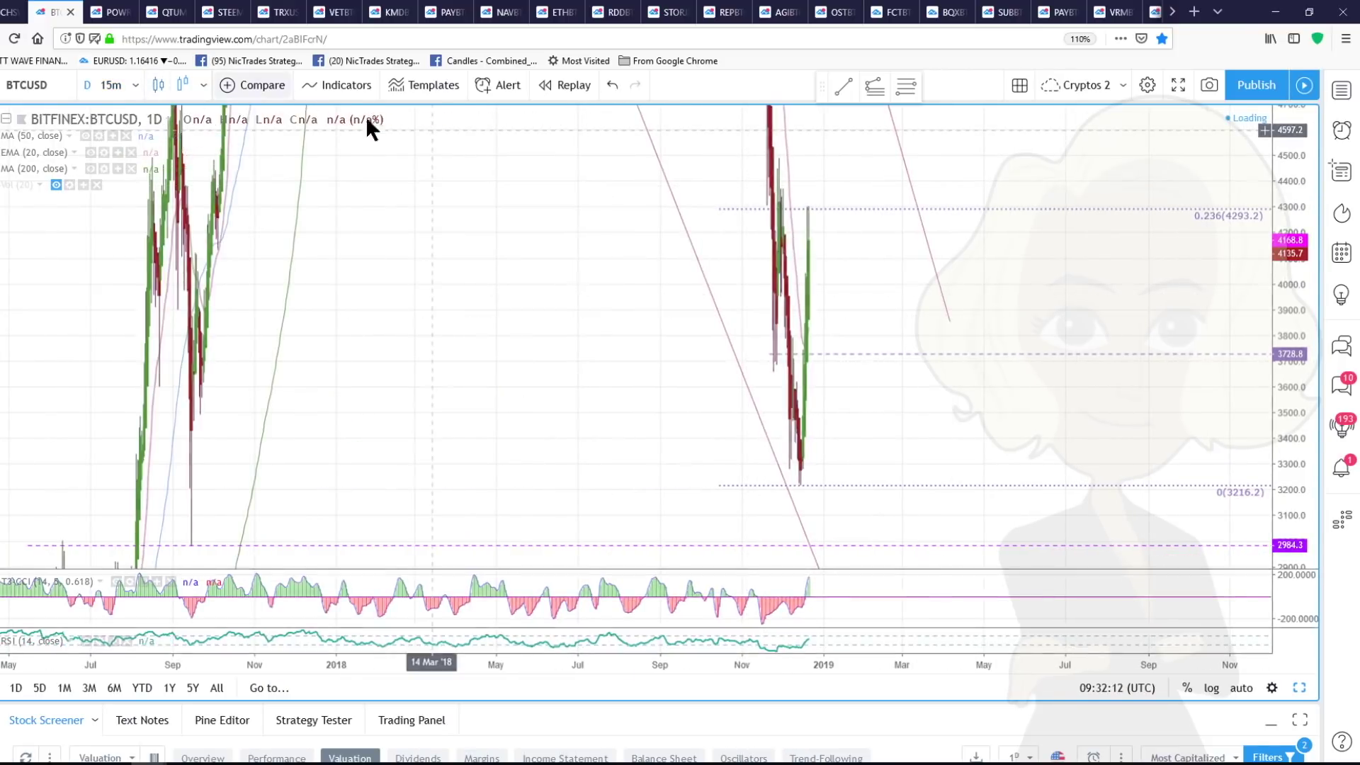
Examine the daily Bitcoin / Dollar decline against the descending channel and the full dotted Fibonacci retracement
scroll(855, 212, "up", 3)
scroll(854, 212, "up", 4)
double_click(855, 211)
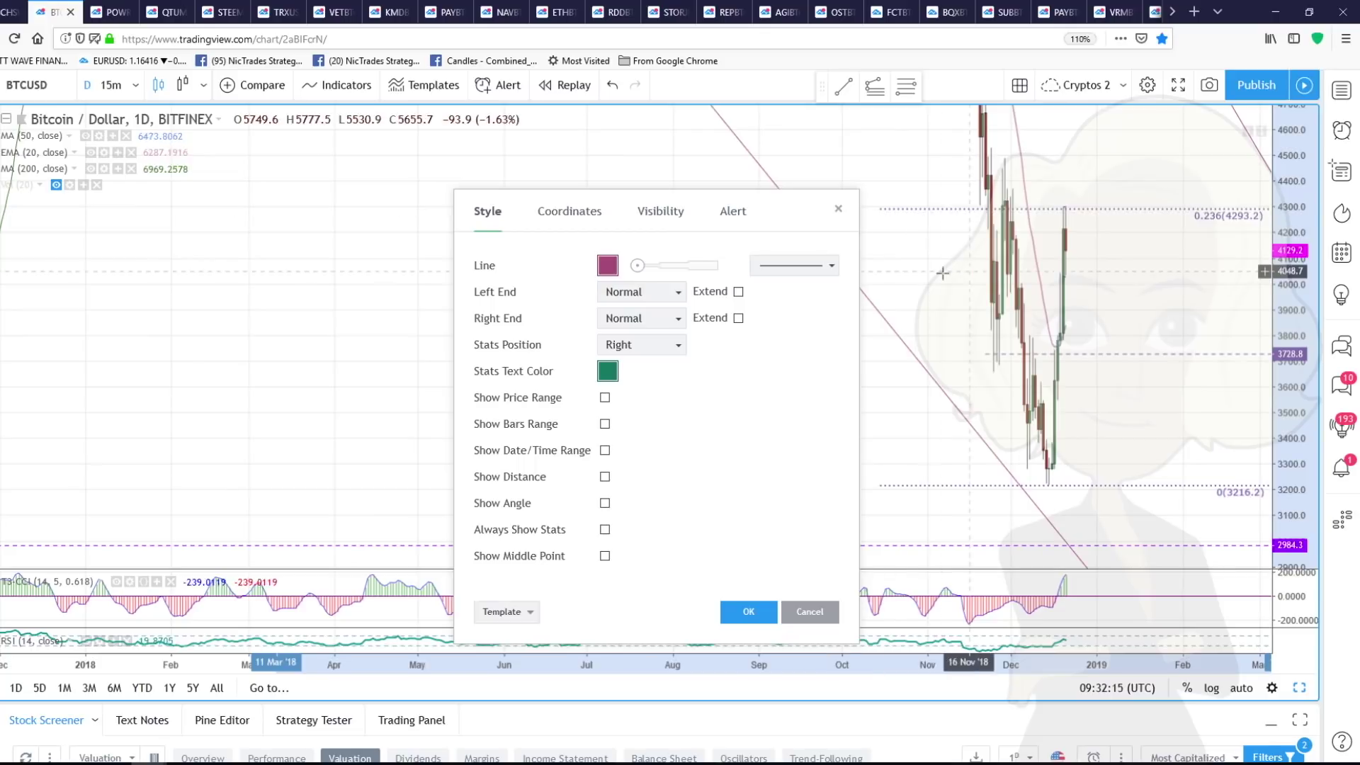
left_click(900, 251)
left_click_drag(1292, 428, 1286, 563)
left_click_drag(807, 216, 607, 328)
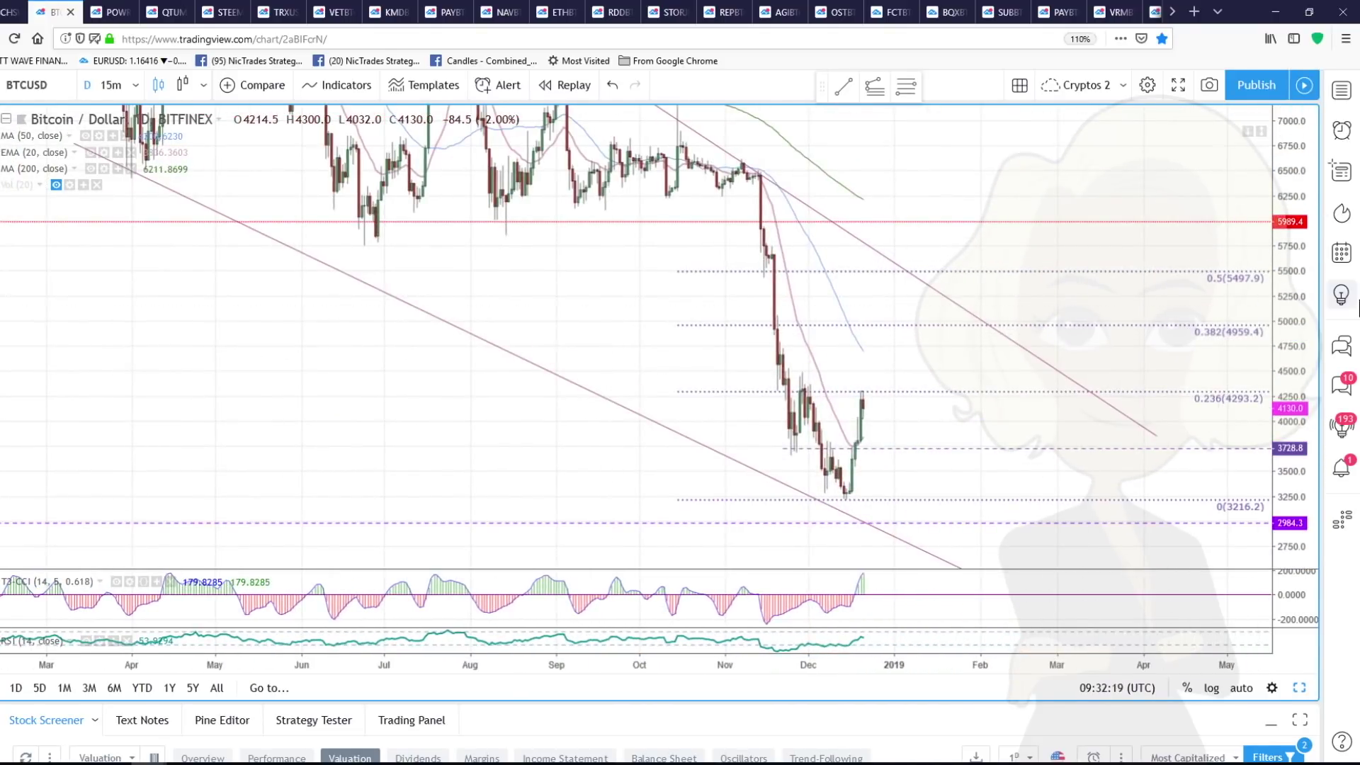
left_click_drag(1296, 382, 1296, 453)
left_click_drag(994, 184, 982, 215)
scroll(913, 219, "up", 2)
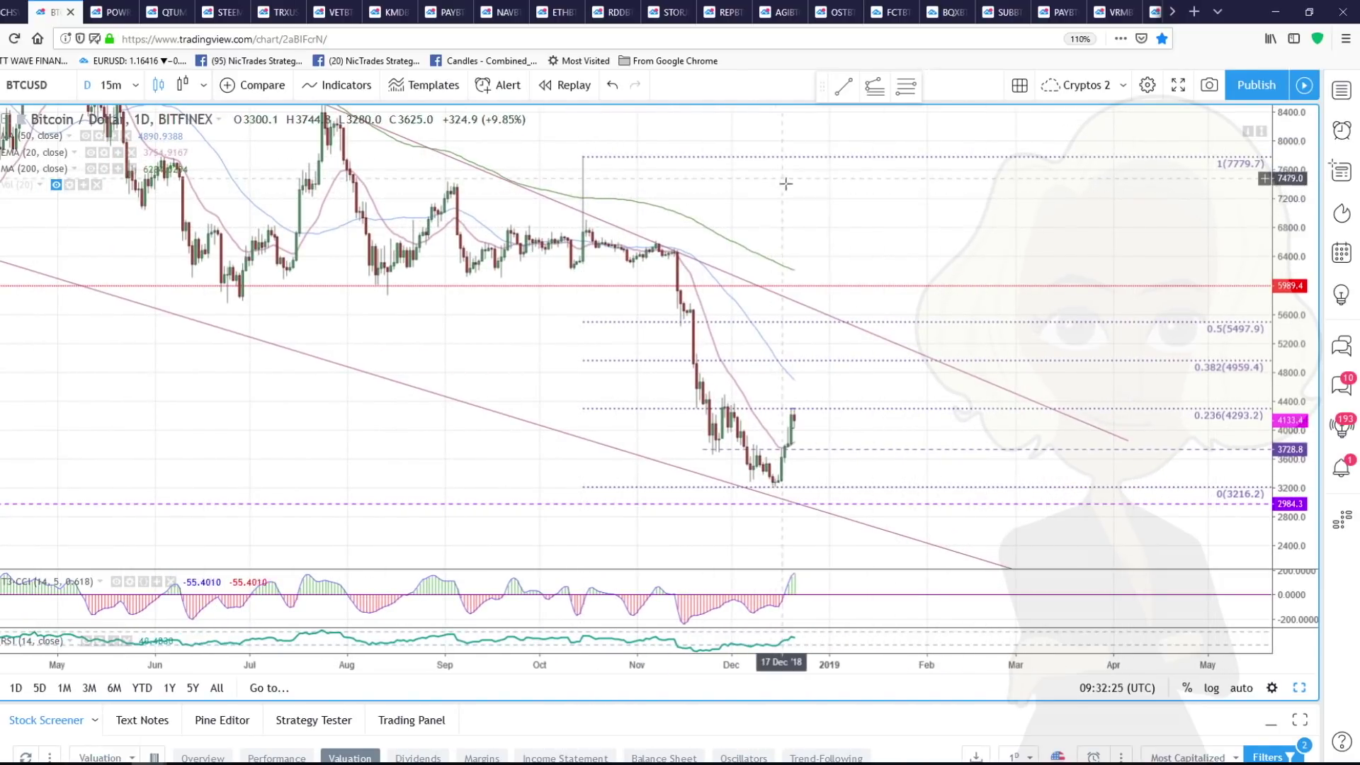
left_click_drag(797, 201, 896, 222)
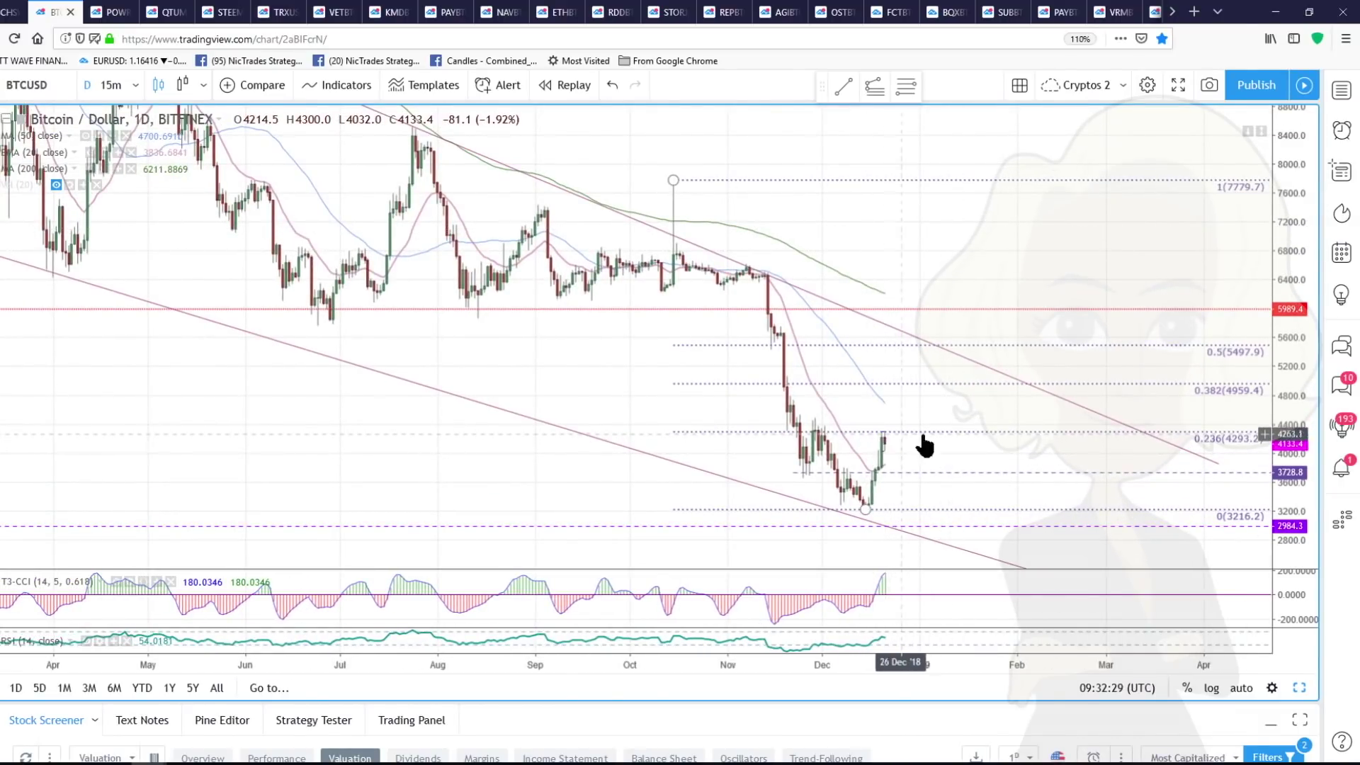
Examine the December rebound and the latest daily candles against the 0.236 retracement level at 4293.2
scroll(1010, 451, "up", 1)
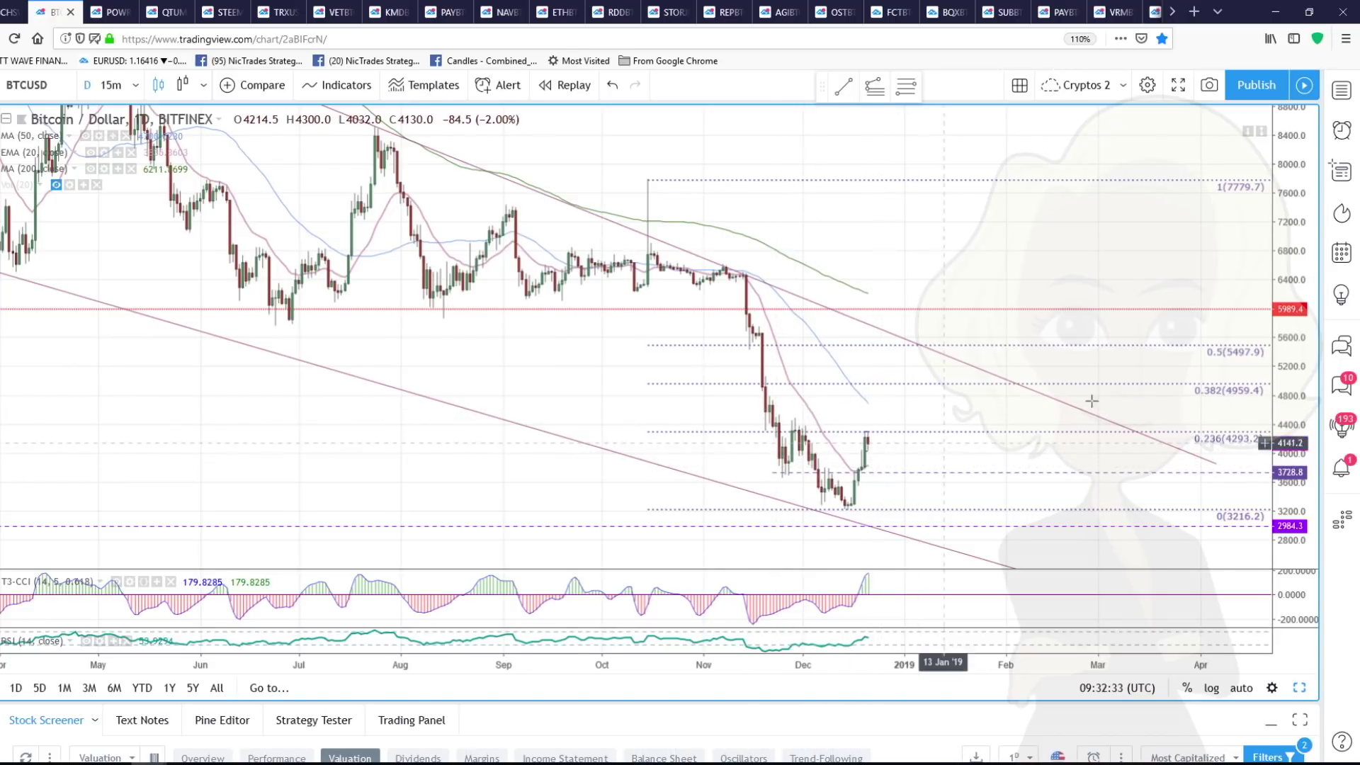
scroll(1147, 428, "up", 3)
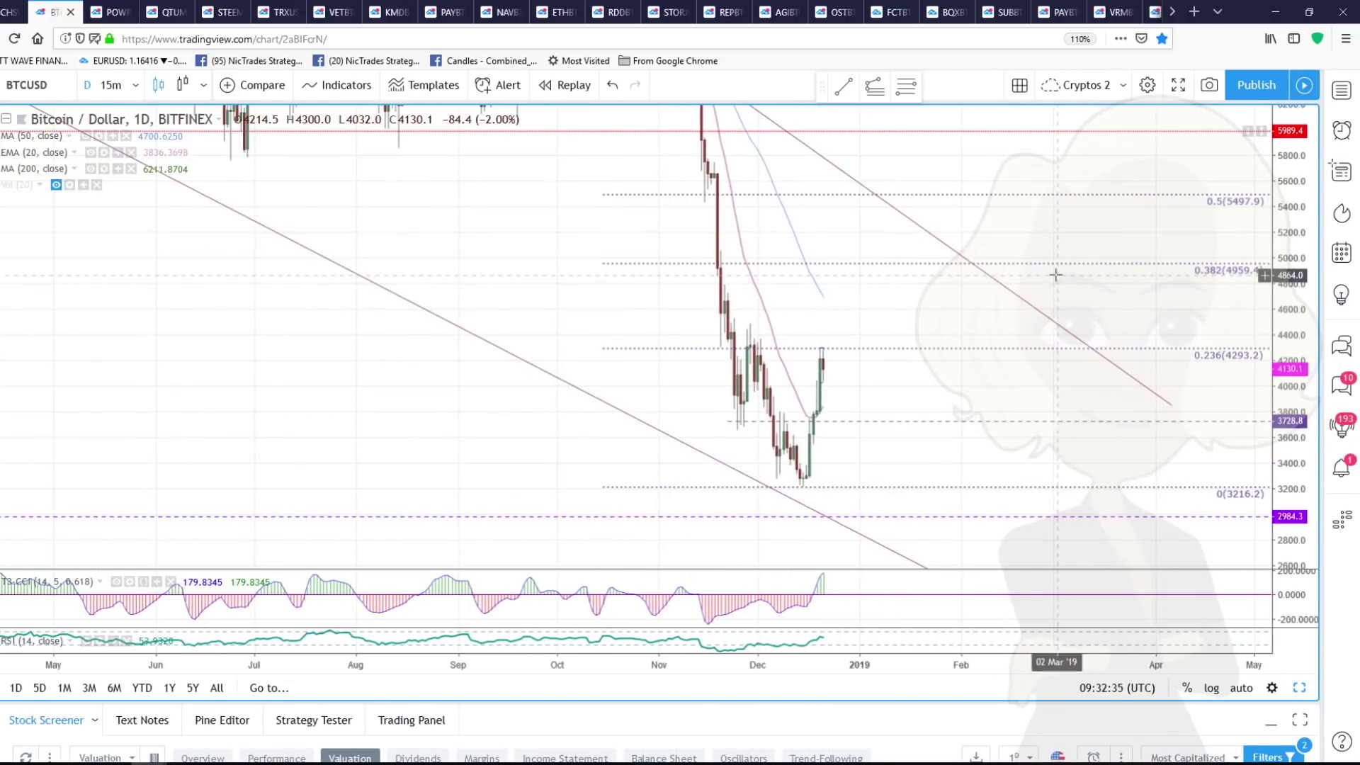
scroll(749, 395, "up", 2)
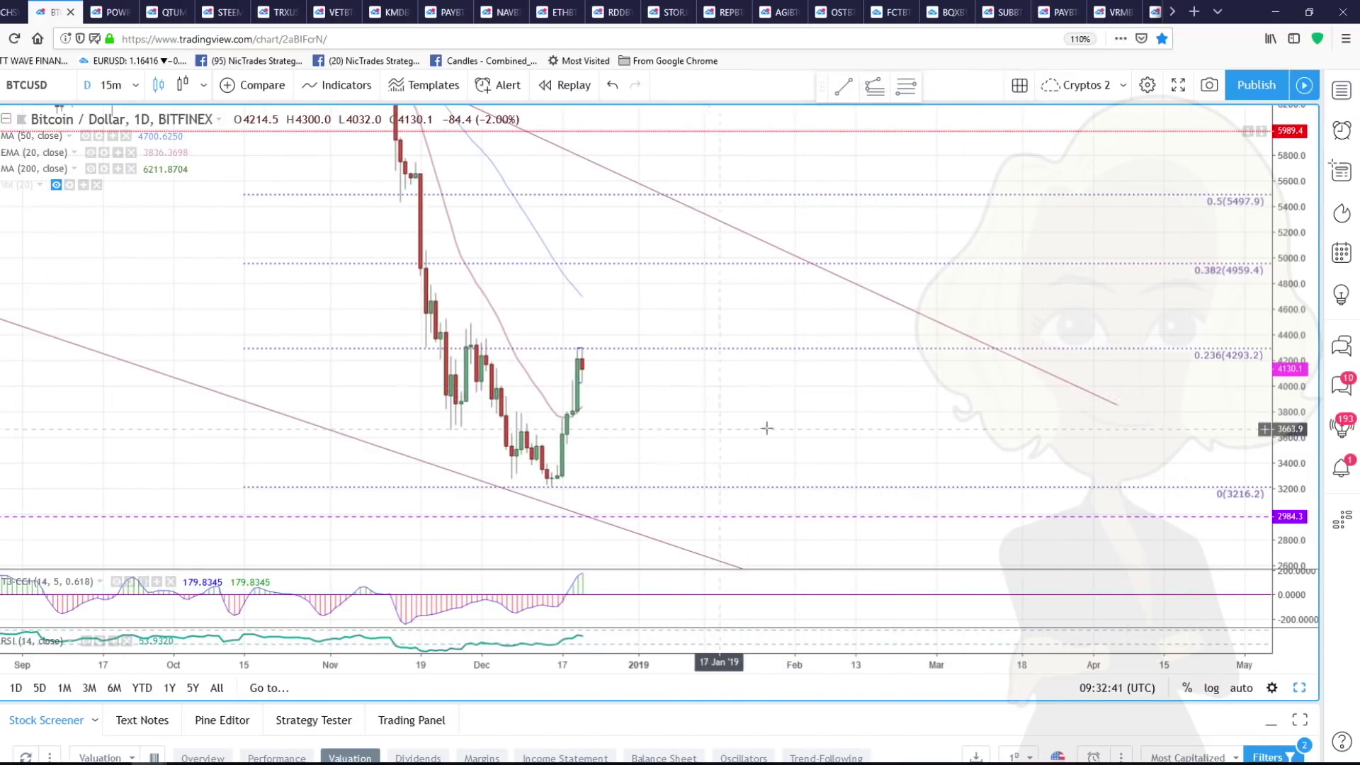
left_click_drag(772, 428, 976, 442)
scroll(1138, 395, "up", 5)
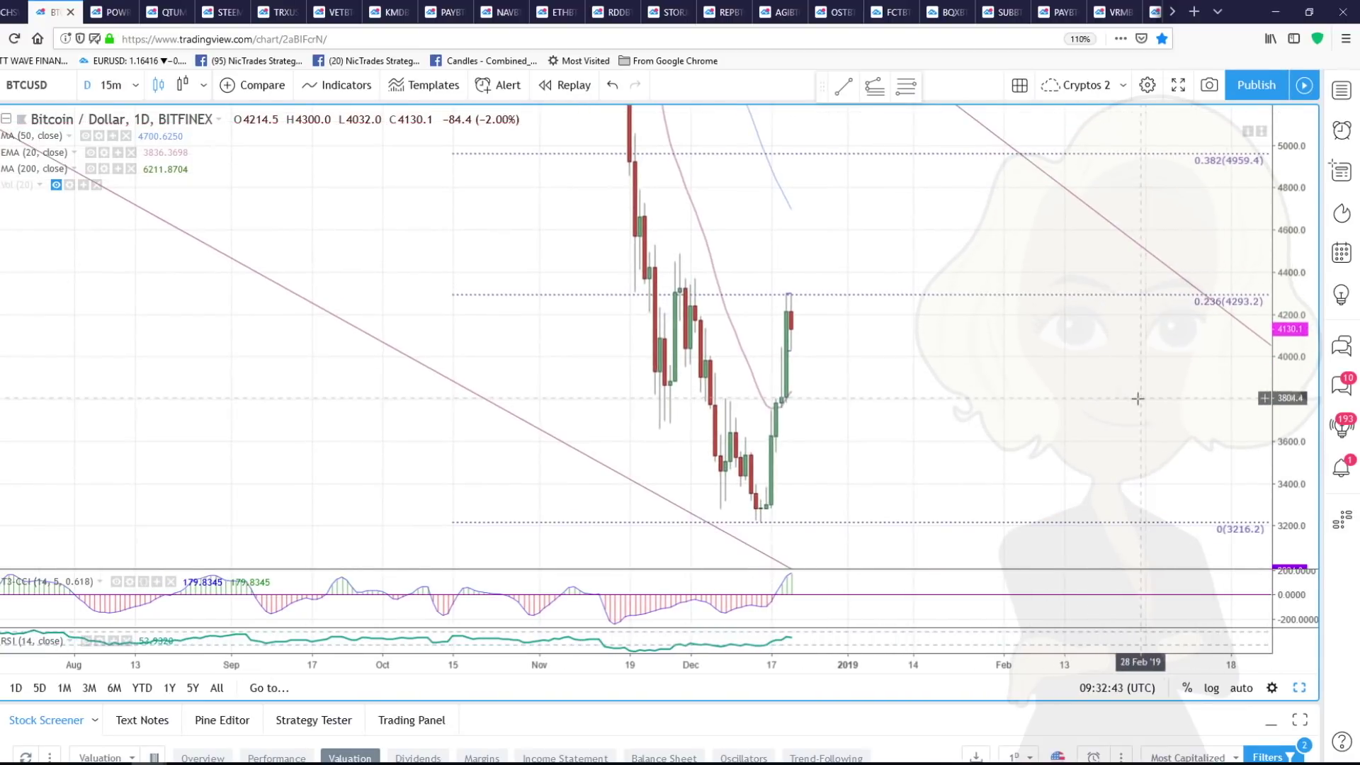
scroll(703, 363, "up", 3)
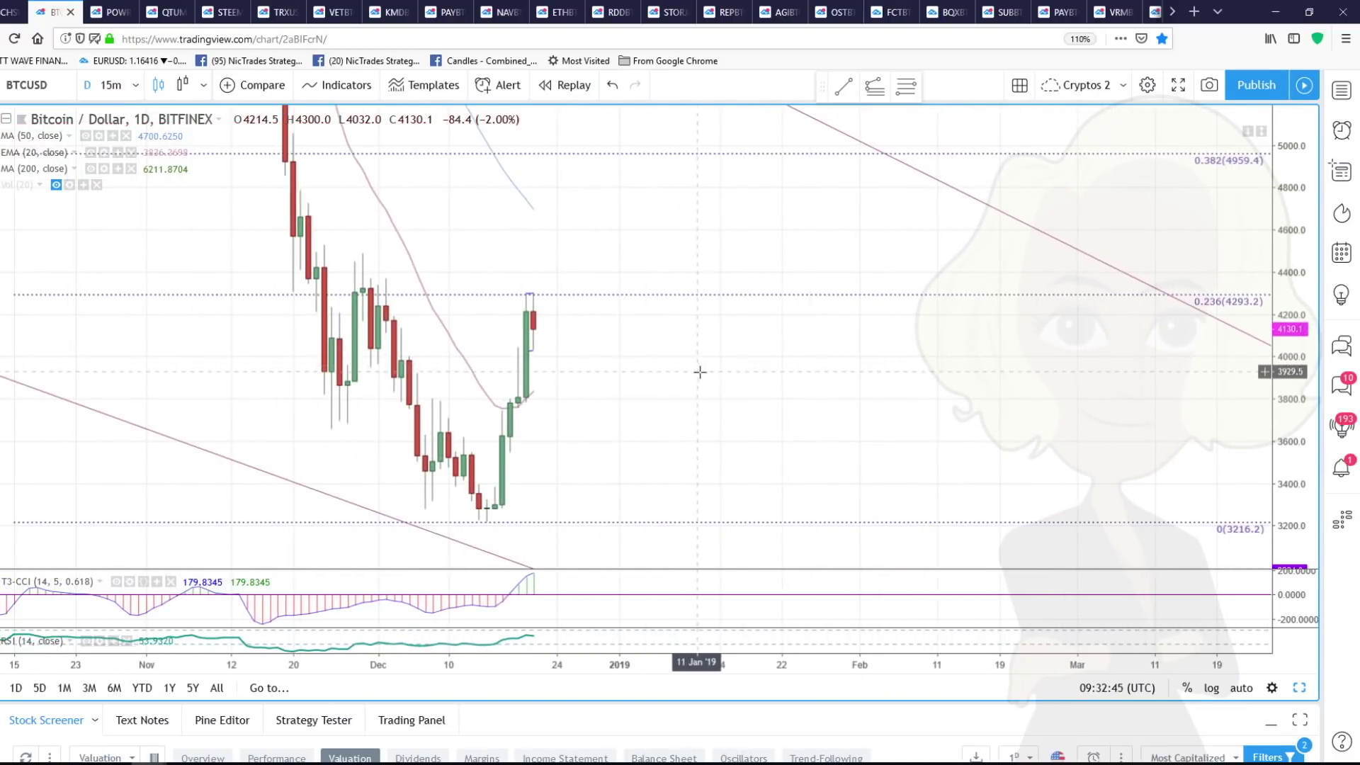
scroll(873, 367, "up", 1)
left_click_drag(810, 376, 932, 375)
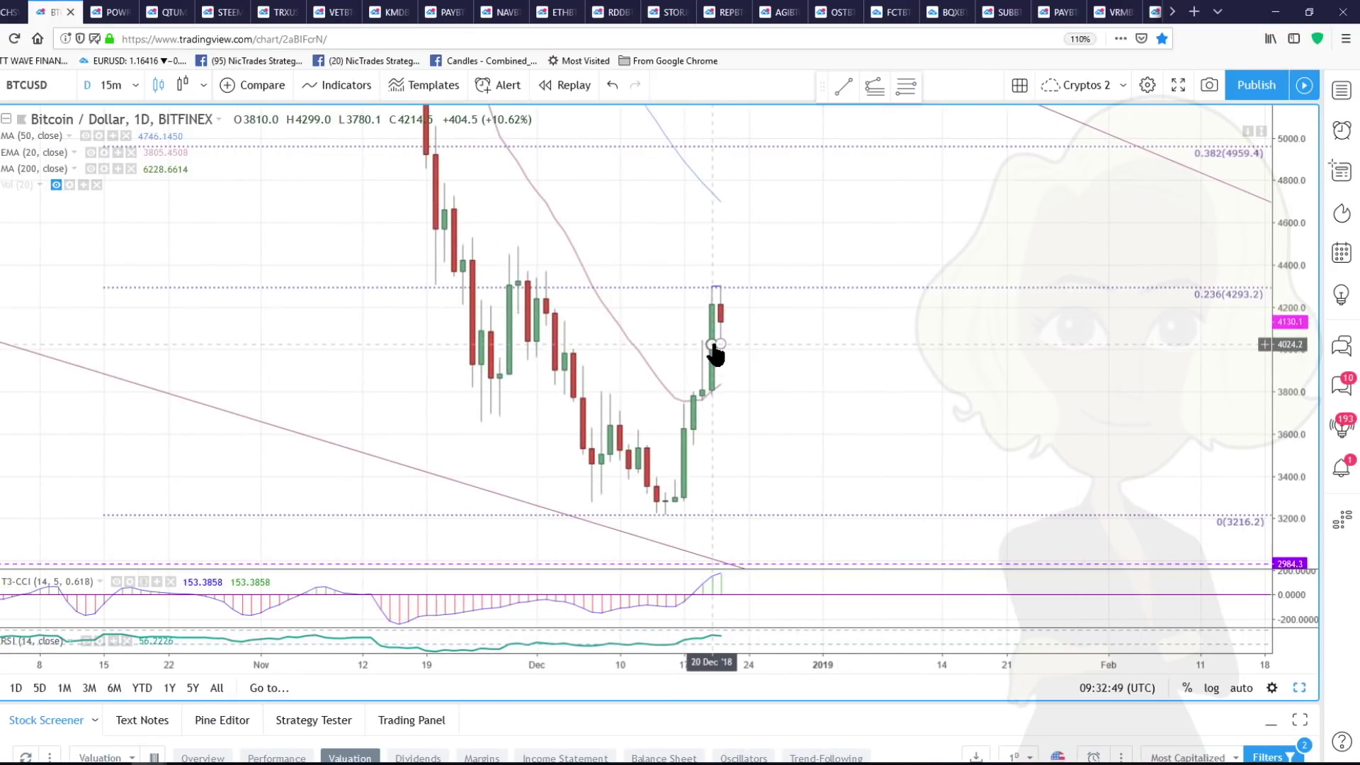
scroll(726, 354, "up", 2)
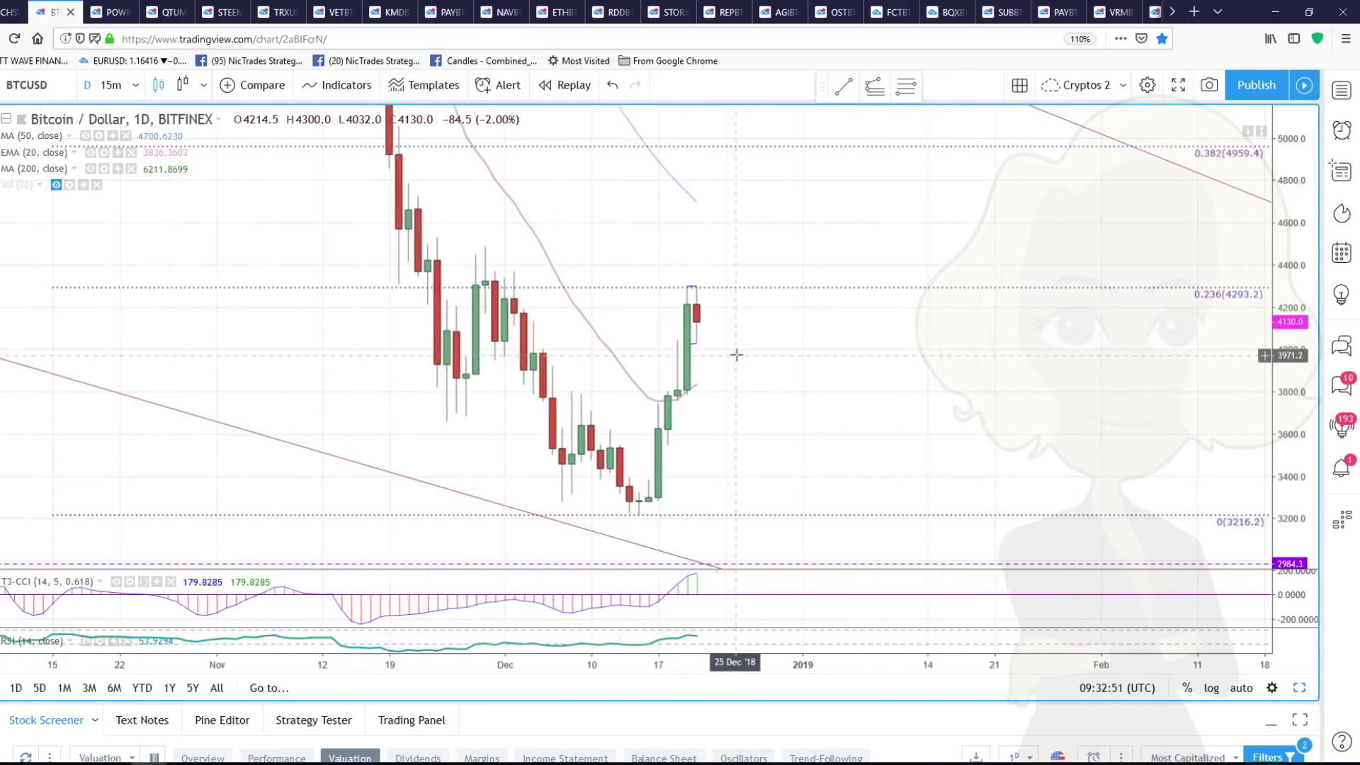
scroll(709, 343, "up", 2)
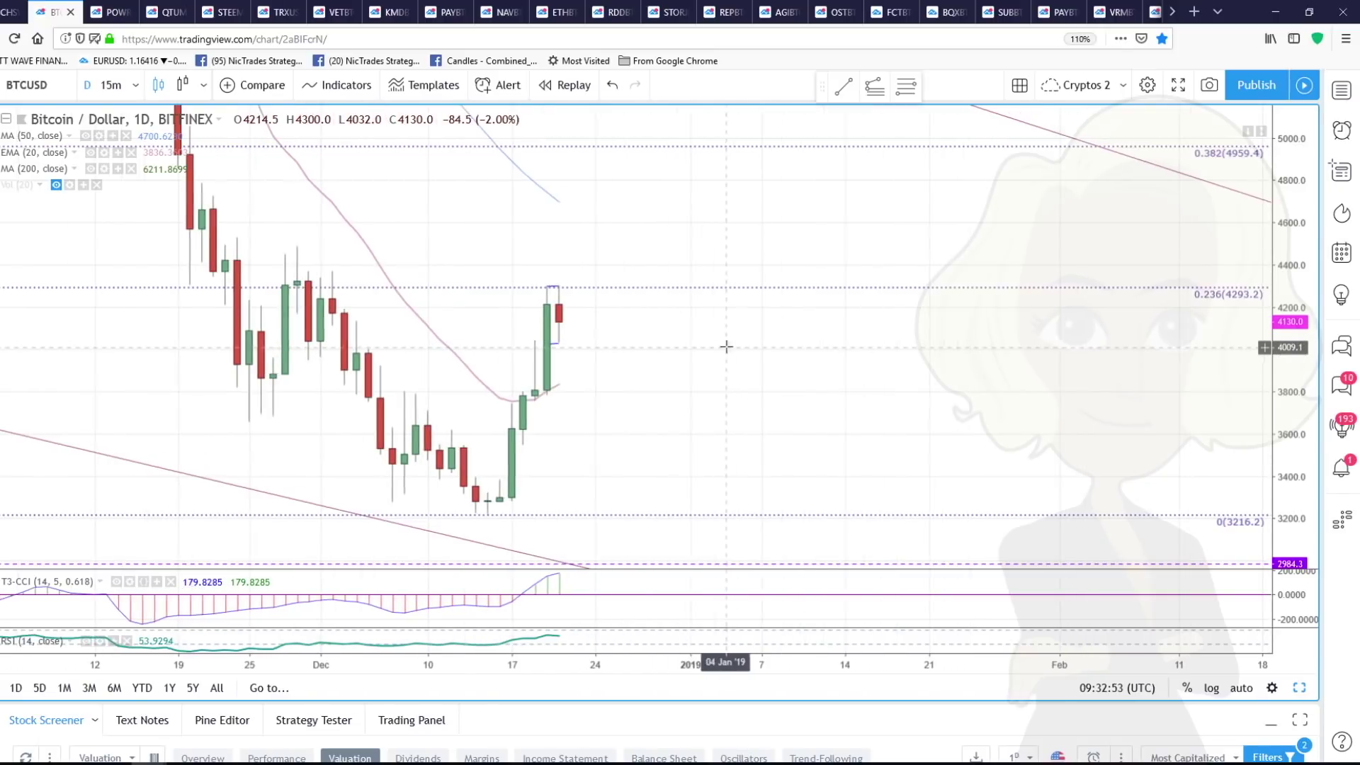
Draw a Fibonacci retracement over the 20 December candle's body from 4214.5 to 3810.0, showing only levels 0, 0.5 and 1
left_click(904, 90)
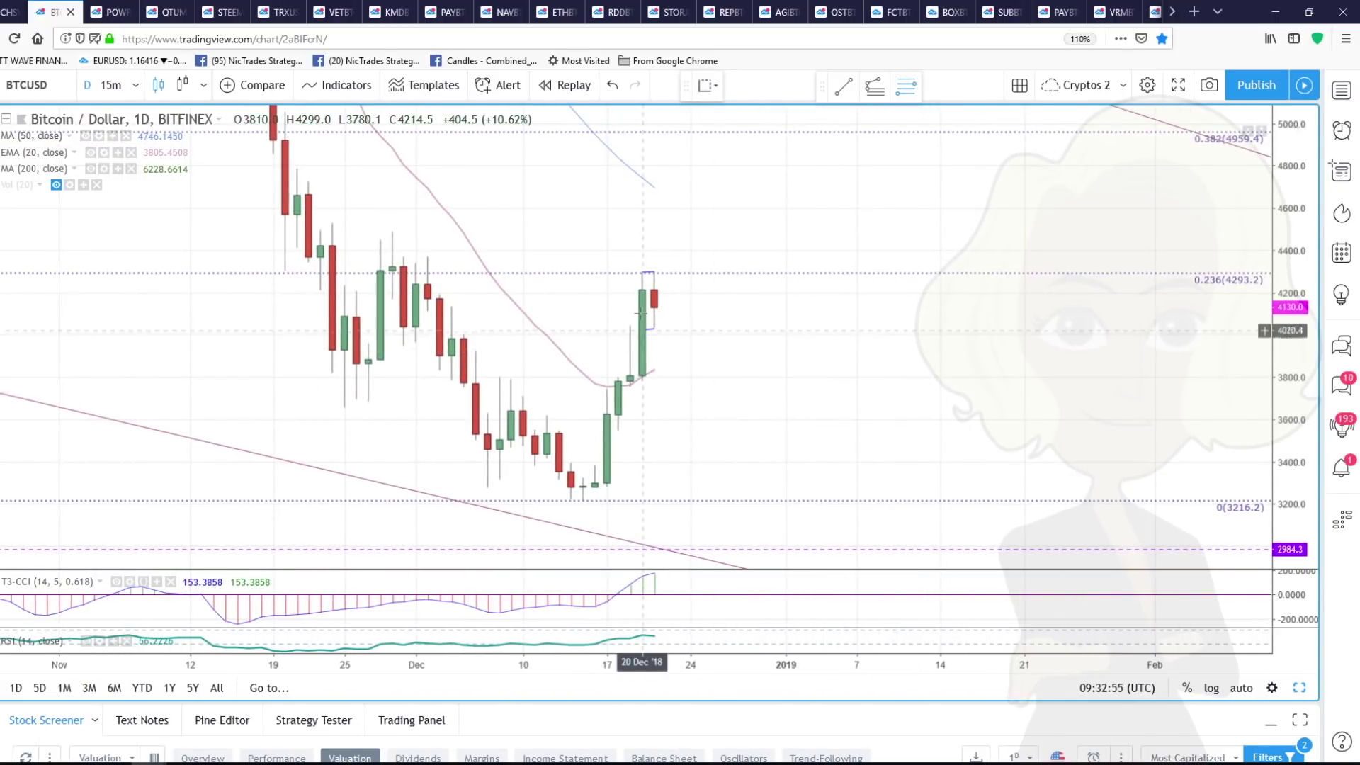
left_click(642, 289)
left_click(642, 376)
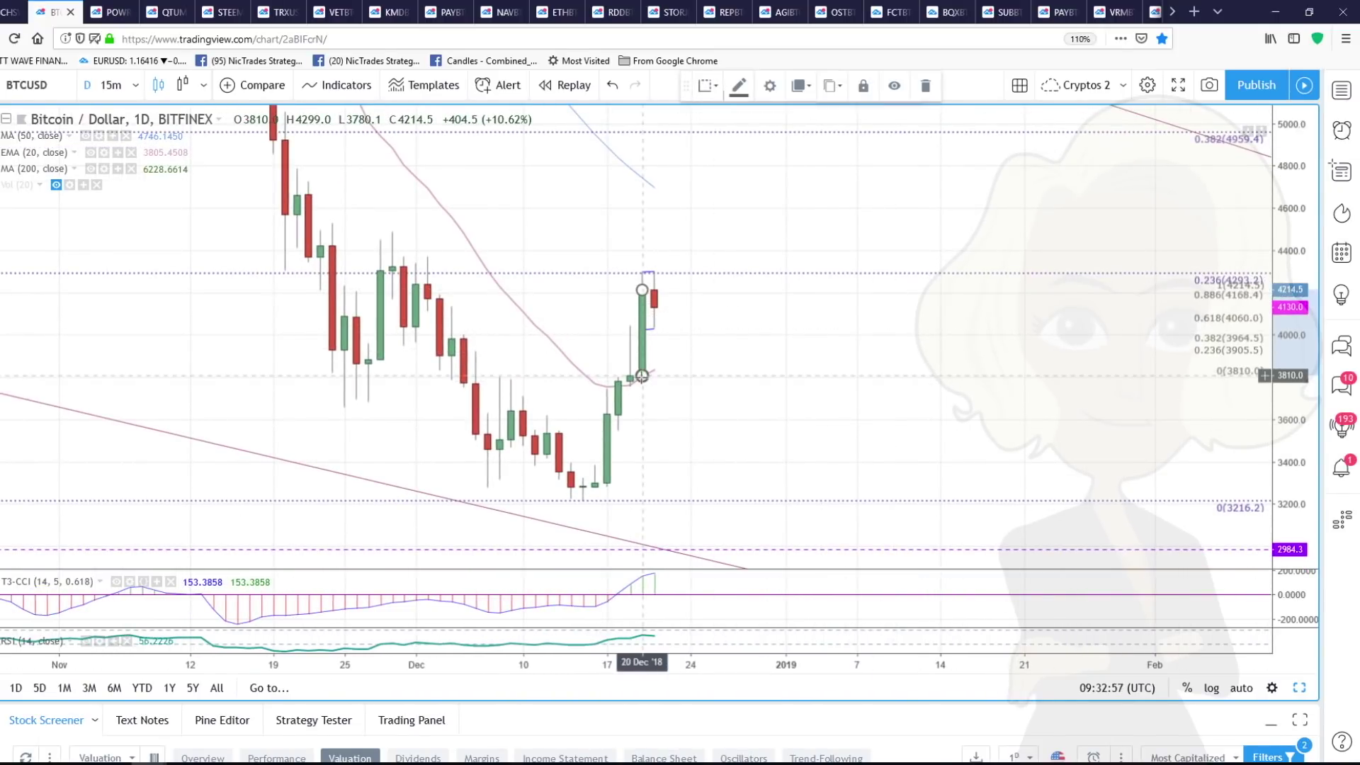
right_click(1202, 322)
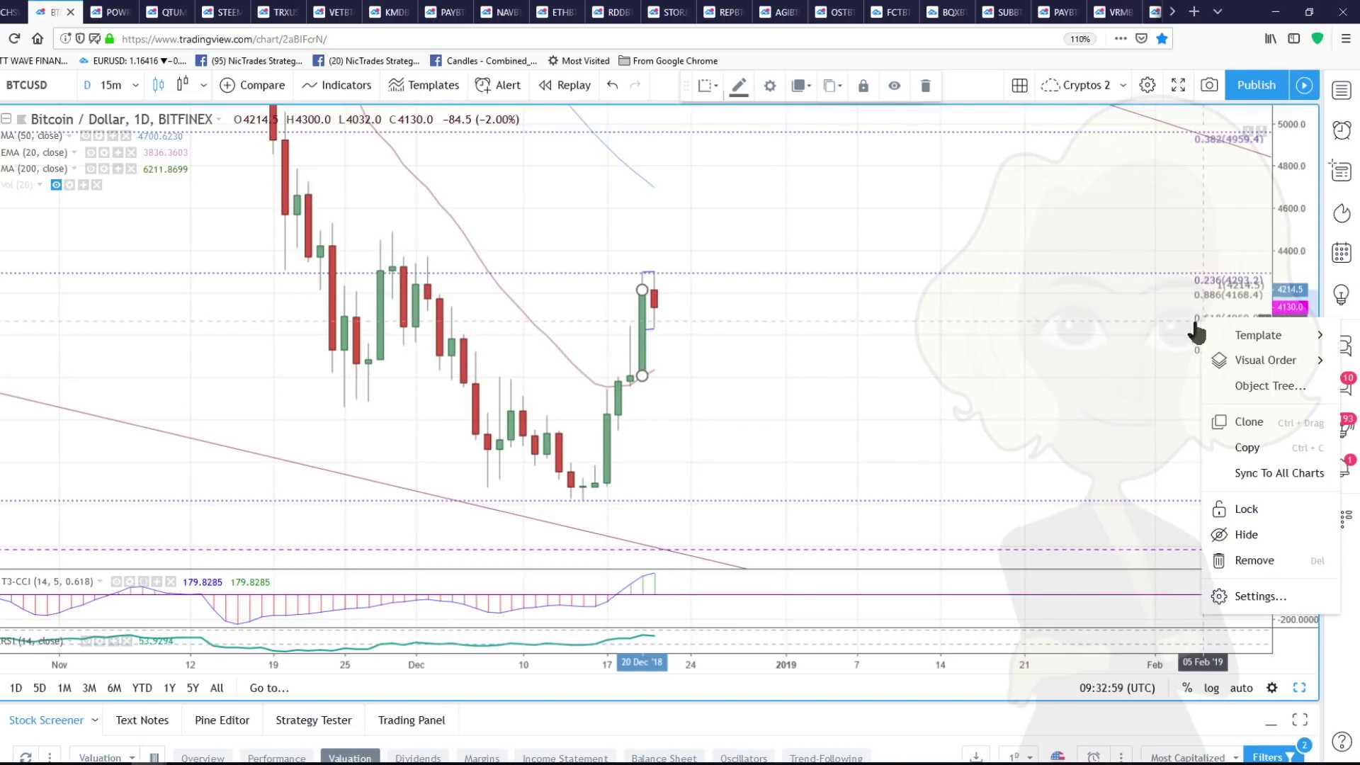
left_click(1224, 595)
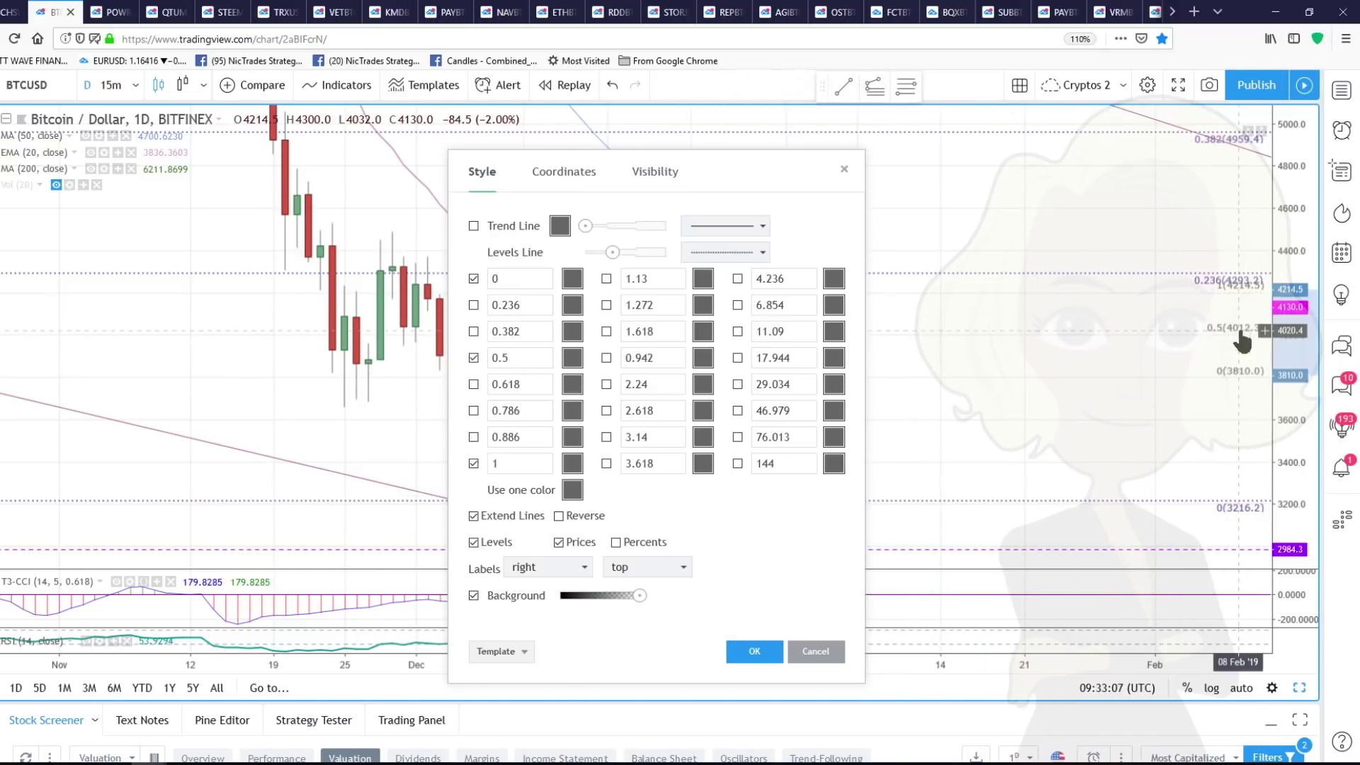
left_click(763, 653)
Stretch the short blue support line along the 0.5 level near 4012, from 17 December to about 27 December
left_click(666, 340)
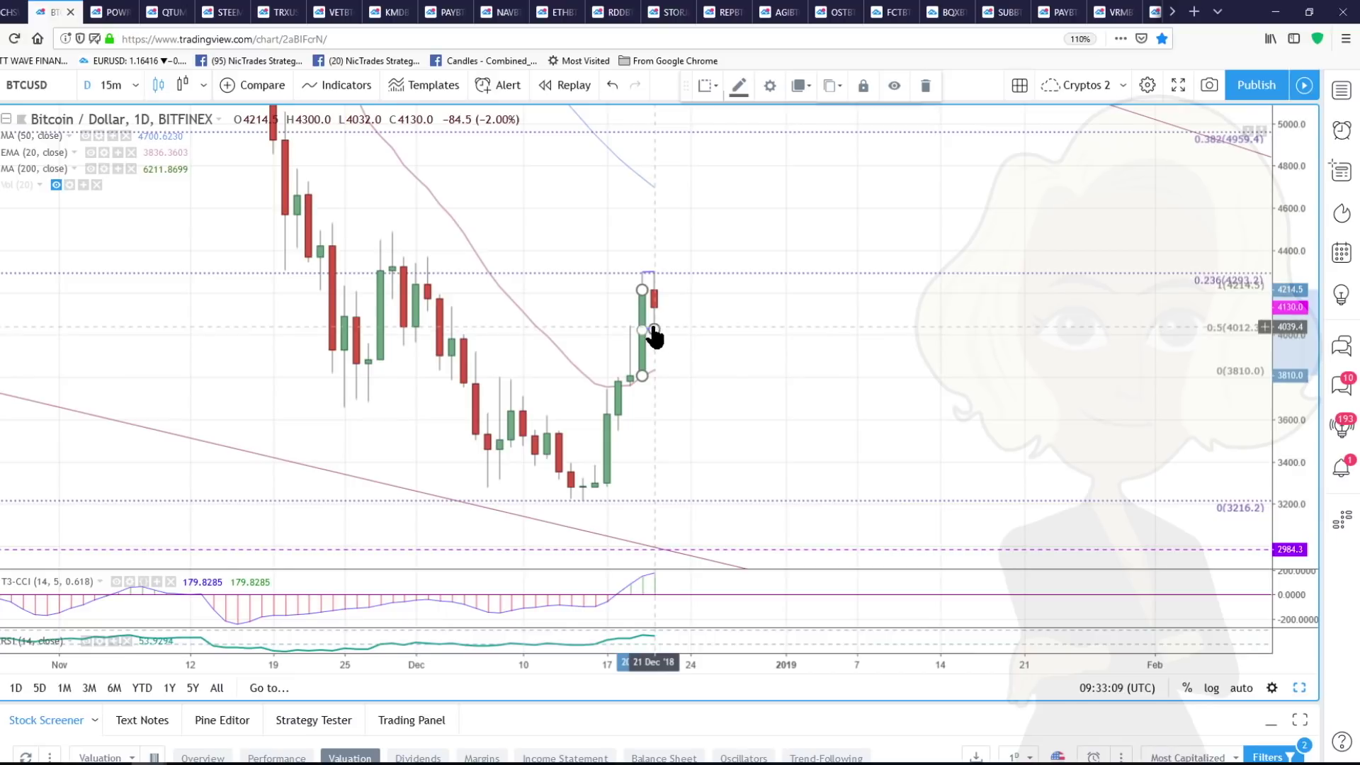
left_click(654, 329)
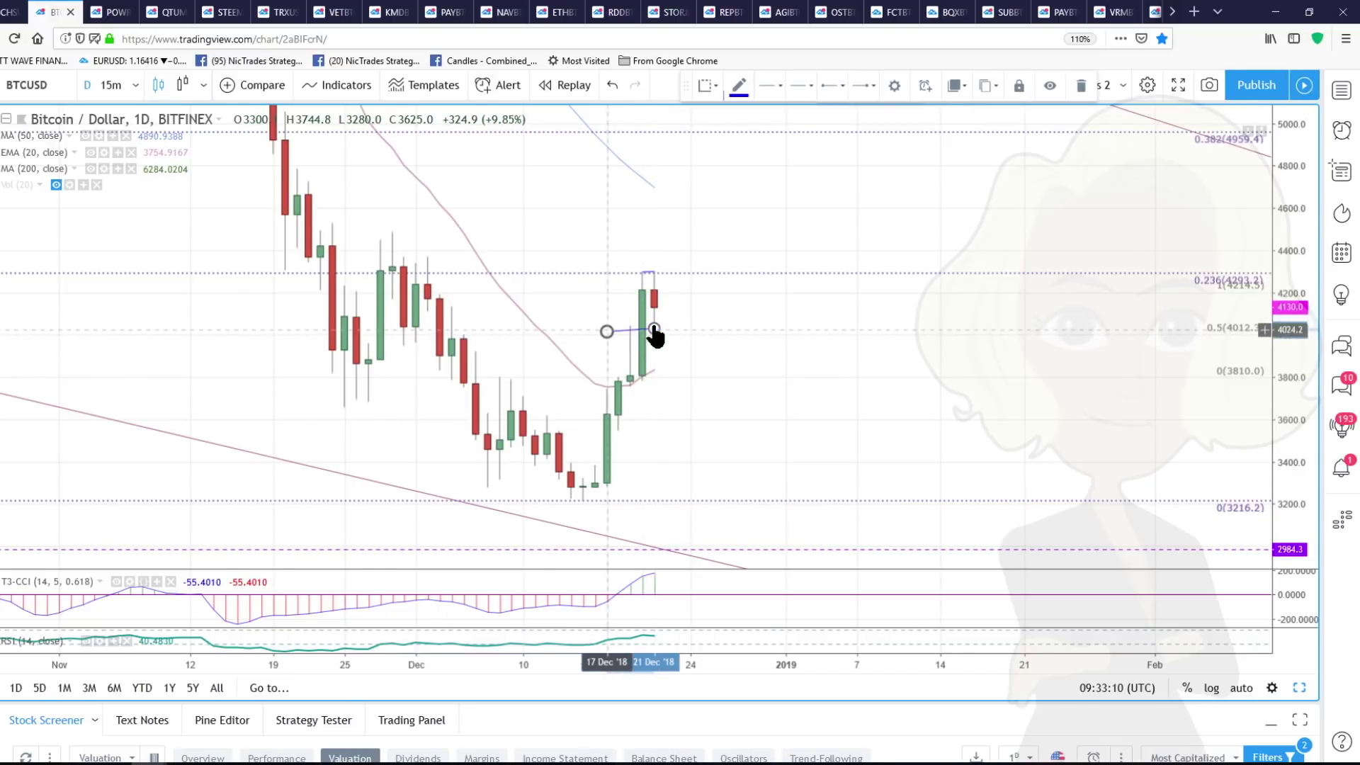
left_click_drag(653, 330, 720, 328)
left_click(675, 332)
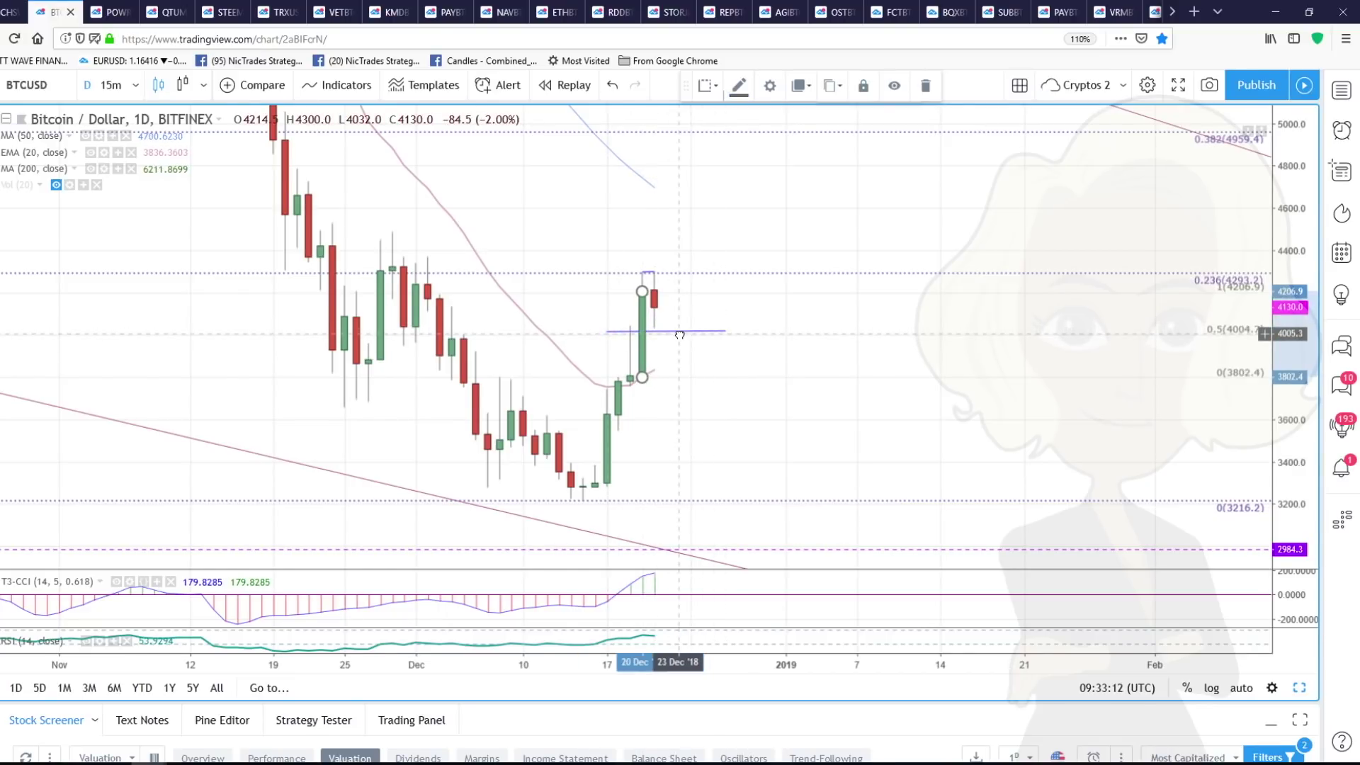
left_click(570, 245)
Switch the Bitcoin / Dollar chart to the 1-hour interval and delete the grey retracement with the 0, 0.5 and 1 levels
left_click(136, 85)
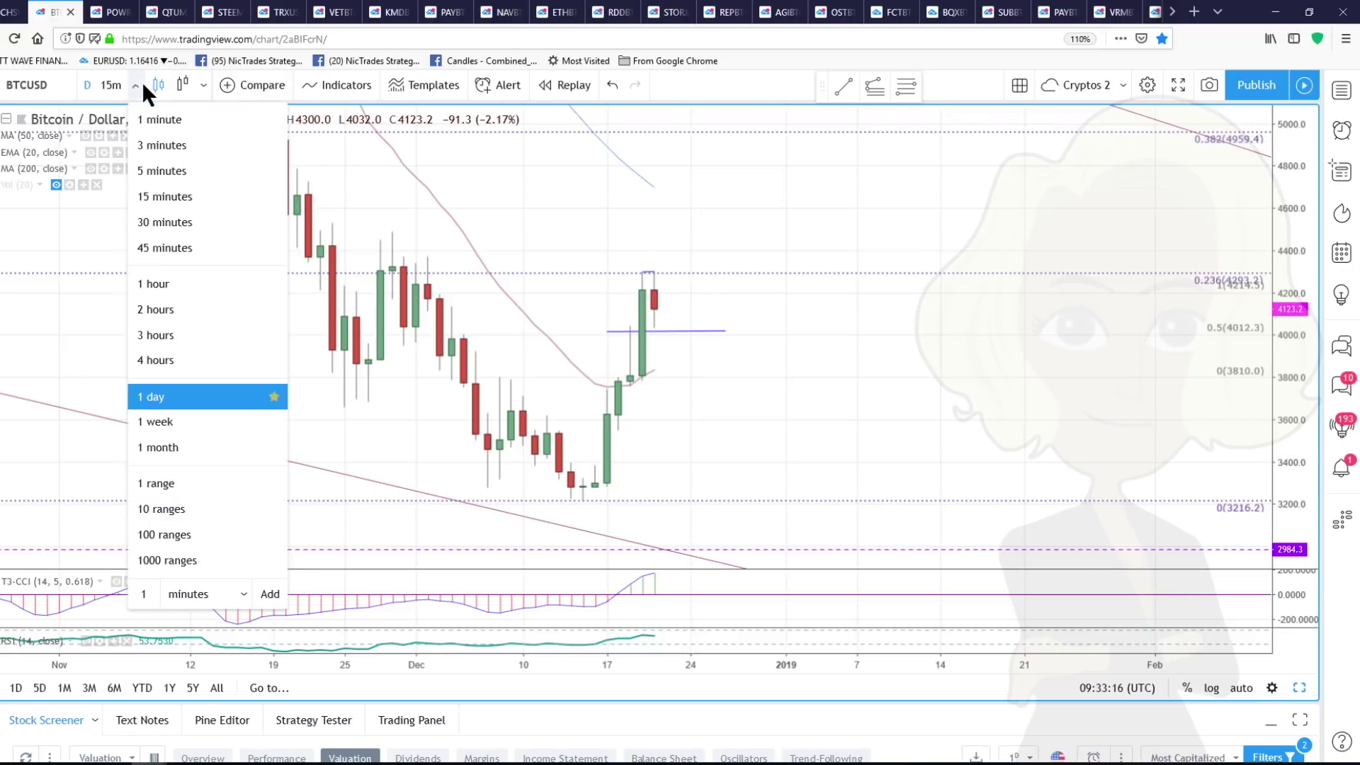
left_click(151, 280)
scroll(708, 386, "down", 5)
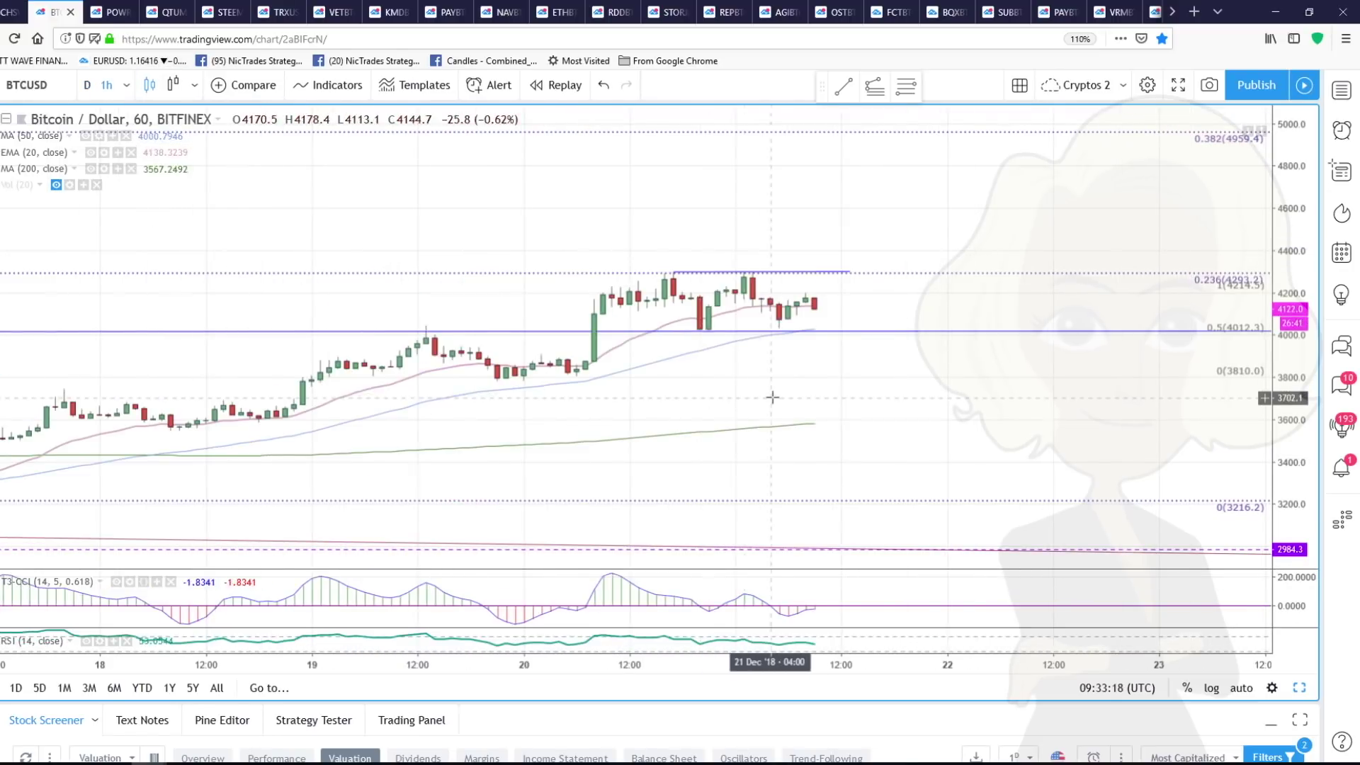
left_click_drag(1292, 460, 1290, 421)
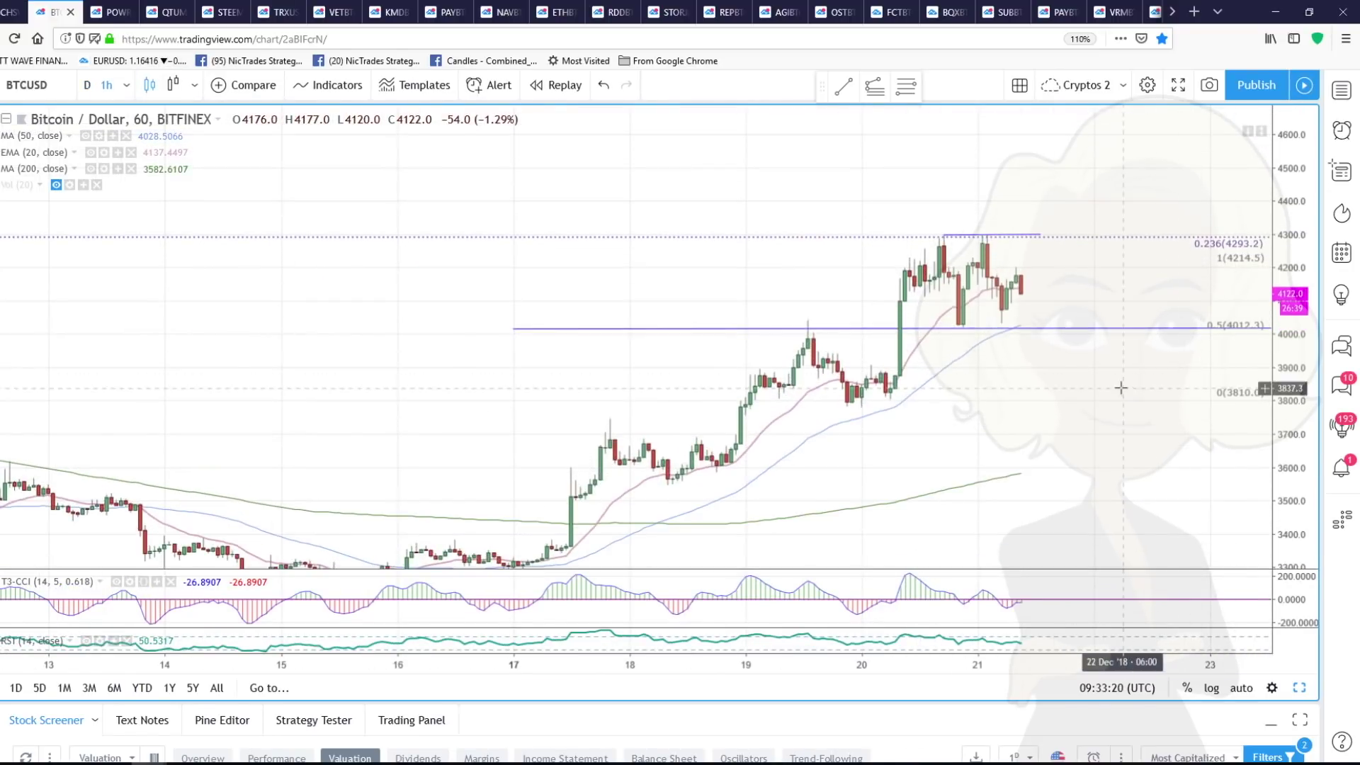
left_click(1238, 267)
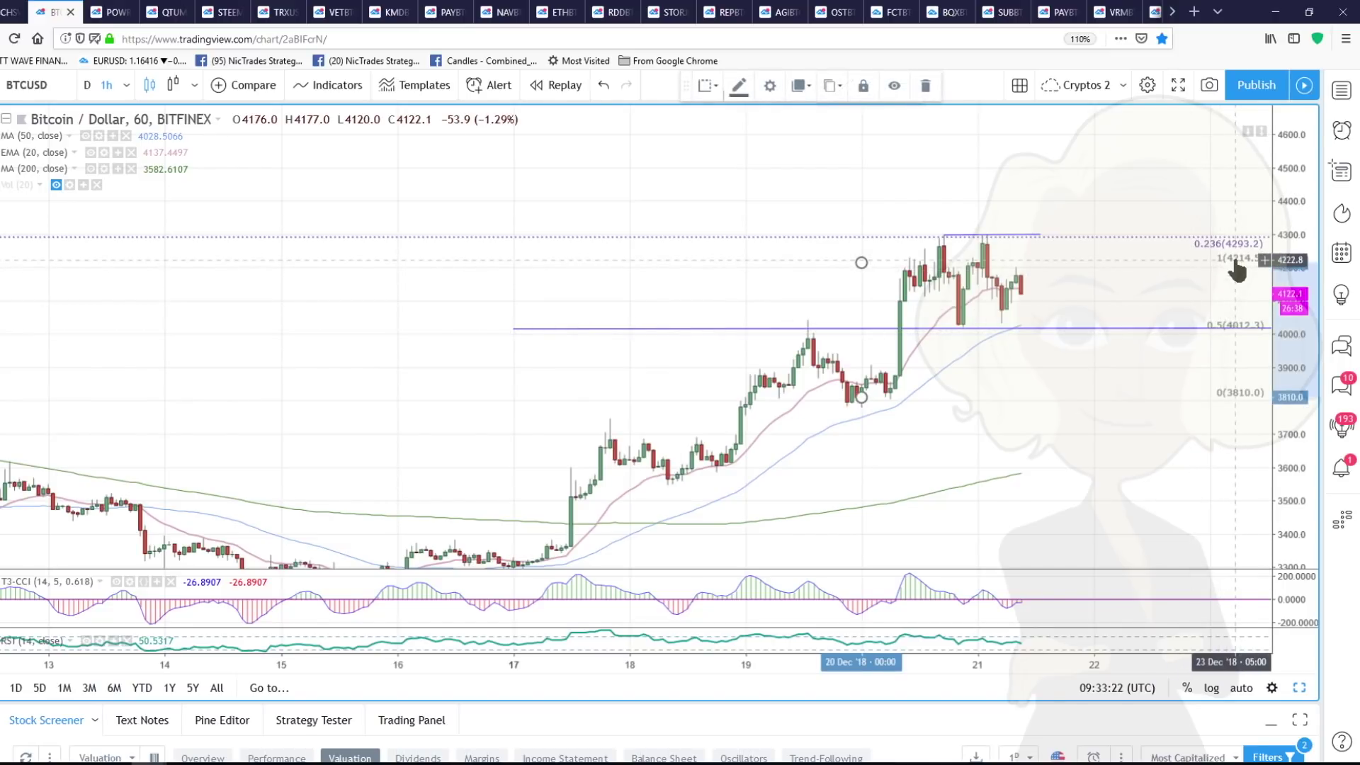
key("Delete")
Examine the recent 1-hour price range between the upper blue resistance line and the extended blue support line
scroll(1088, 404, "down", 2)
left_click_drag(1122, 416, 861, 382)
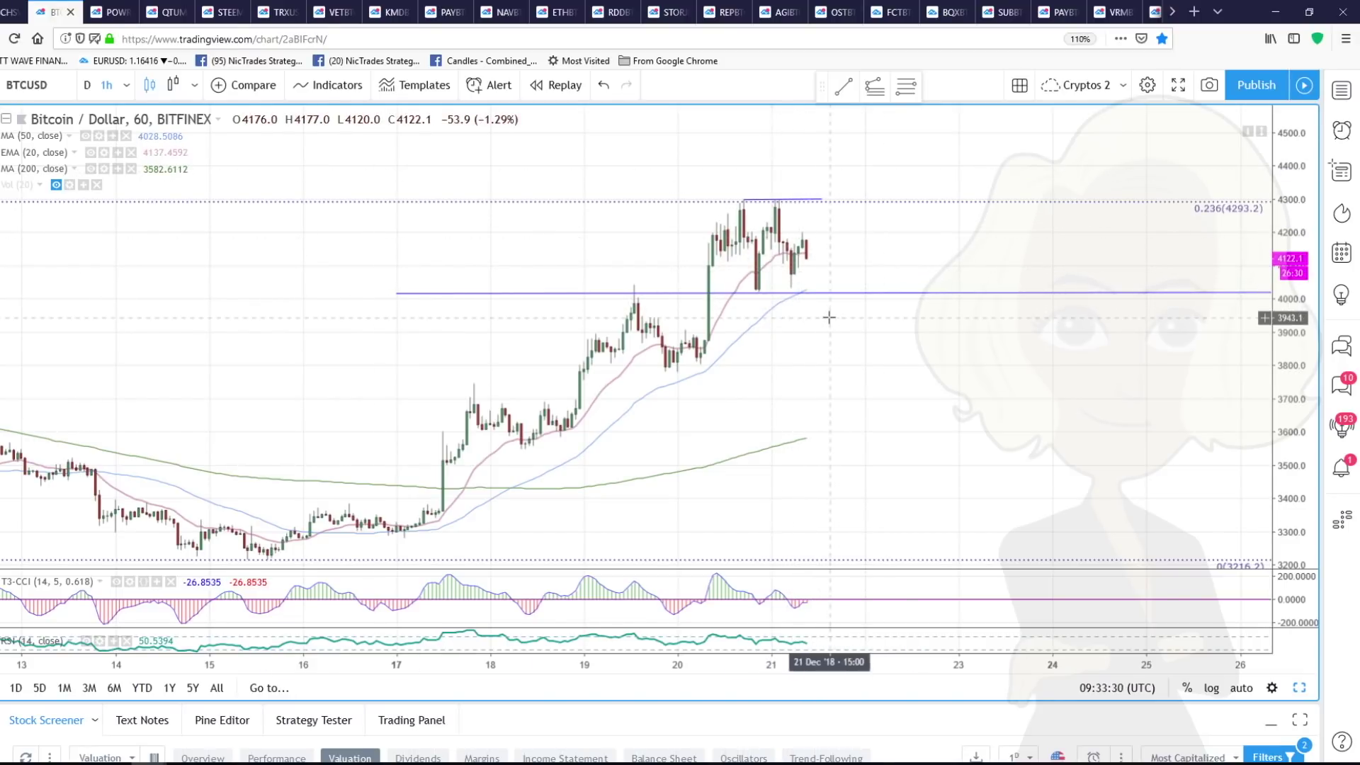
scroll(786, 304, "up", 2)
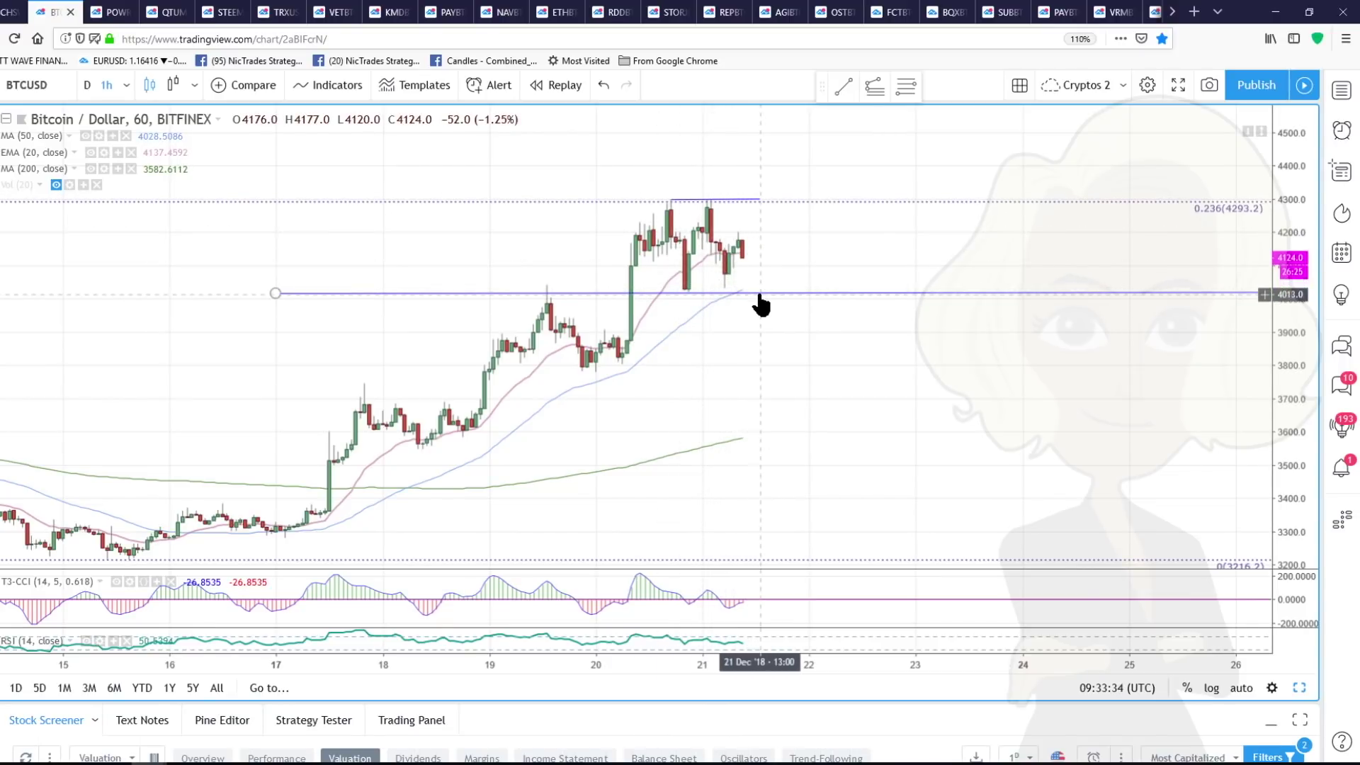
scroll(787, 347, "down", 3)
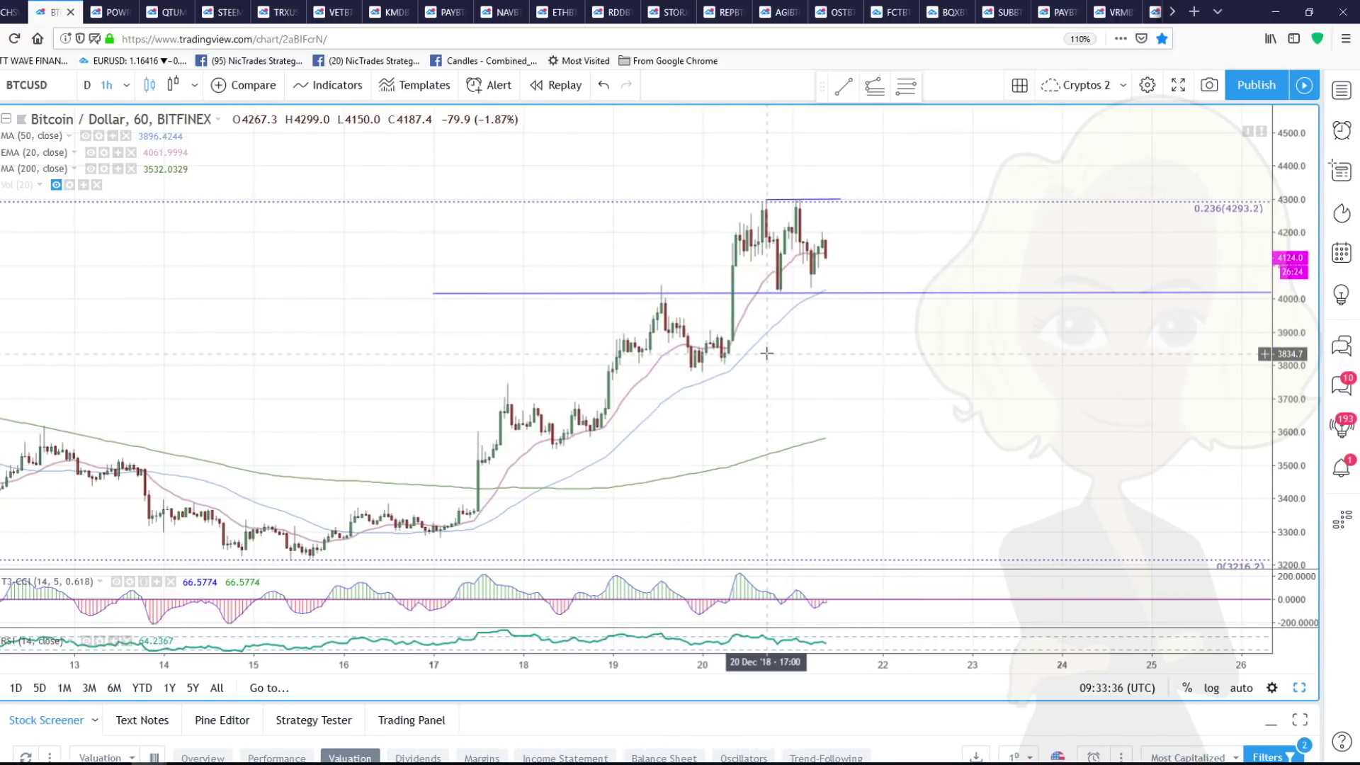
Draw a Fibonacci retracement from the 15 December low at 3216.2 to the 21 December high at 4298.5, and switch to the daily interval
scroll(1199, 354, "down", 2)
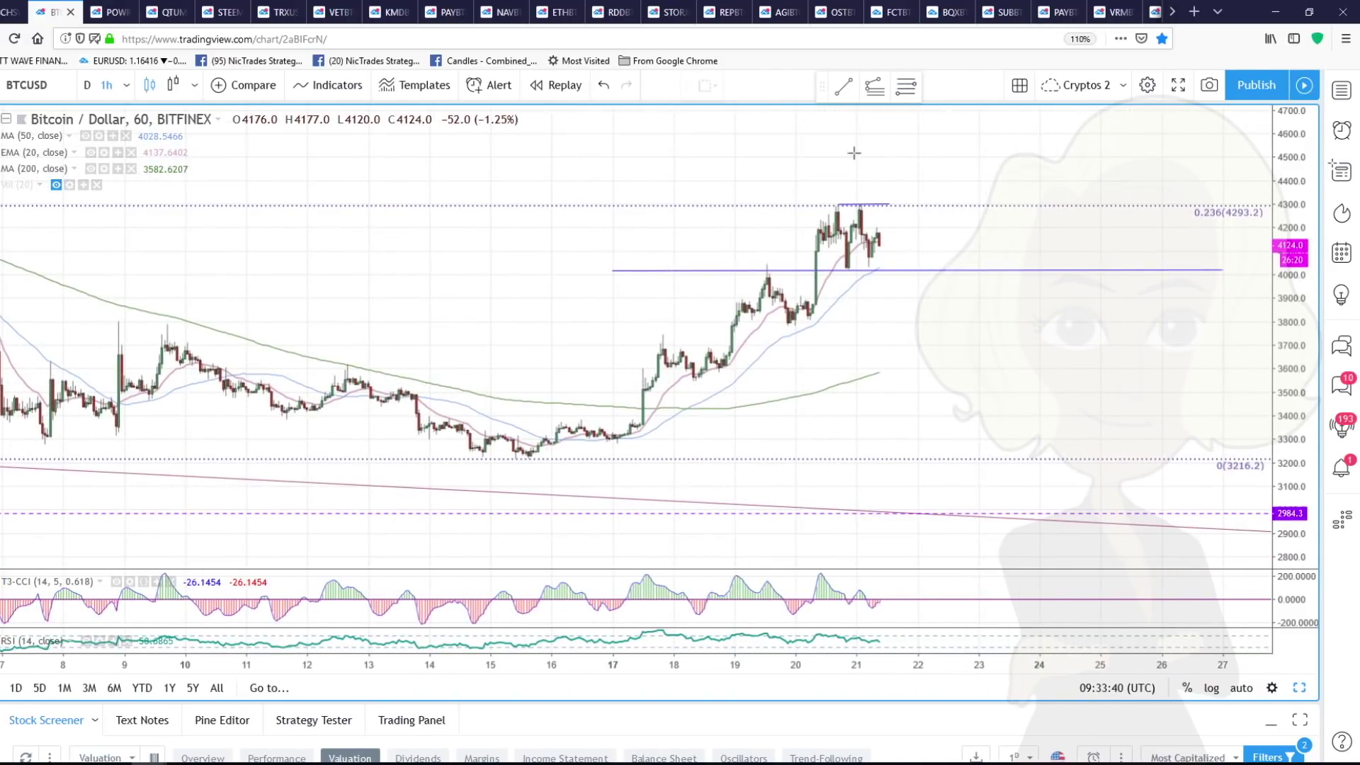
left_click(516, 460)
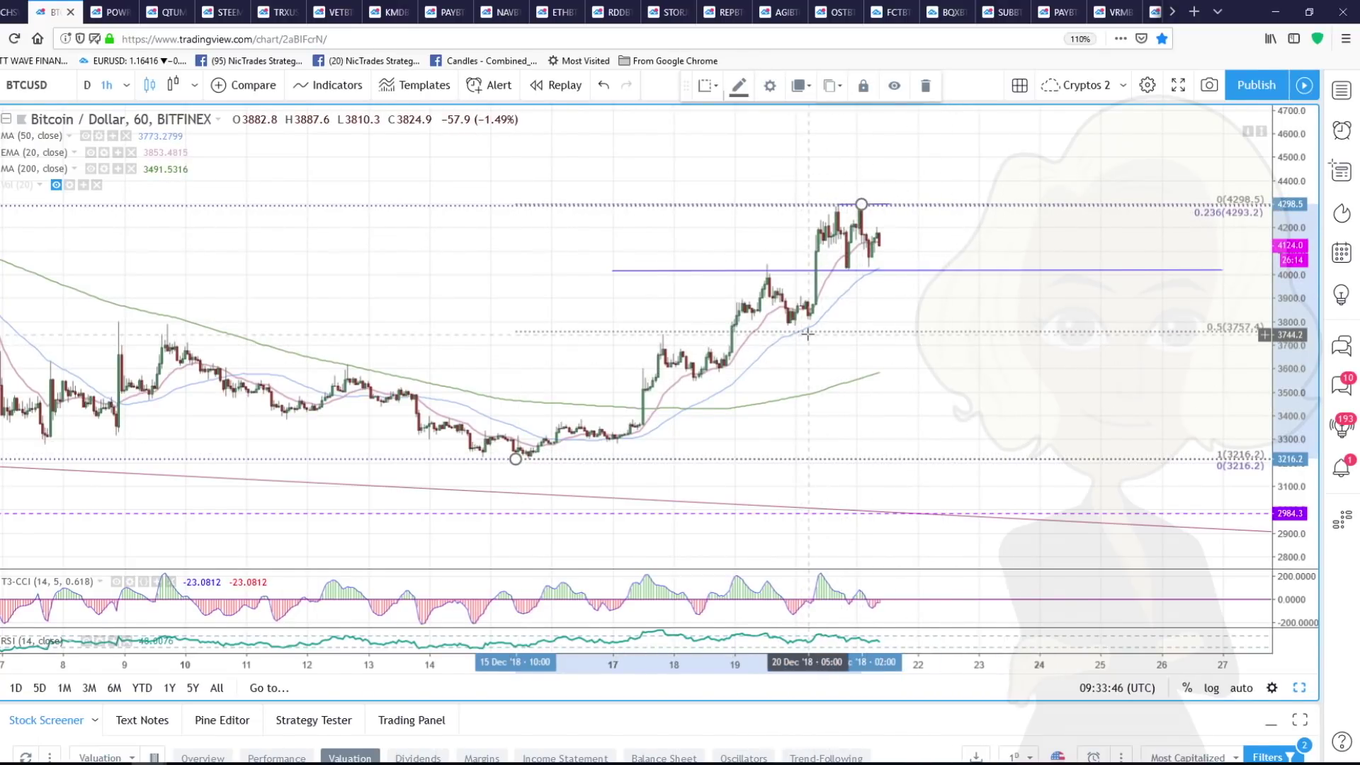
left_click(85, 84)
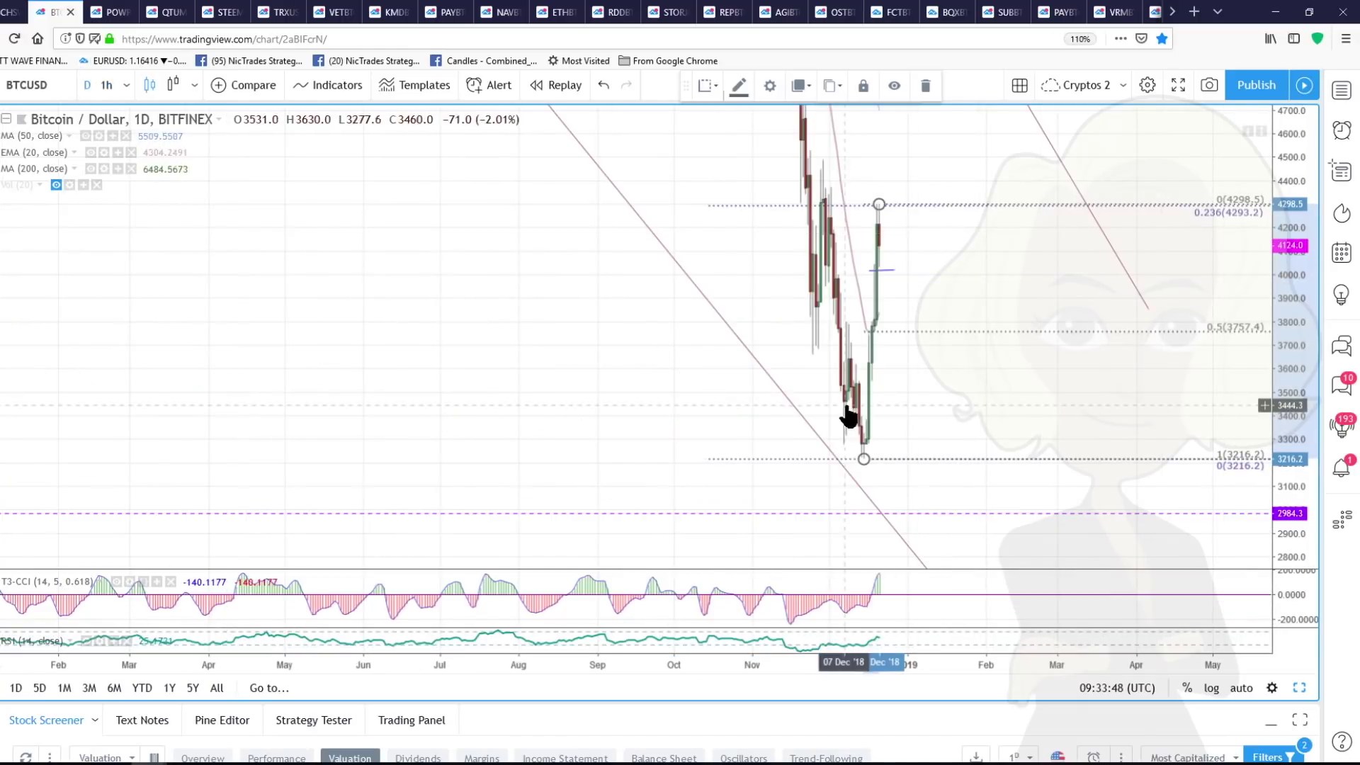
scroll(981, 451, "up", 2)
scroll(872, 376, "up", 2)
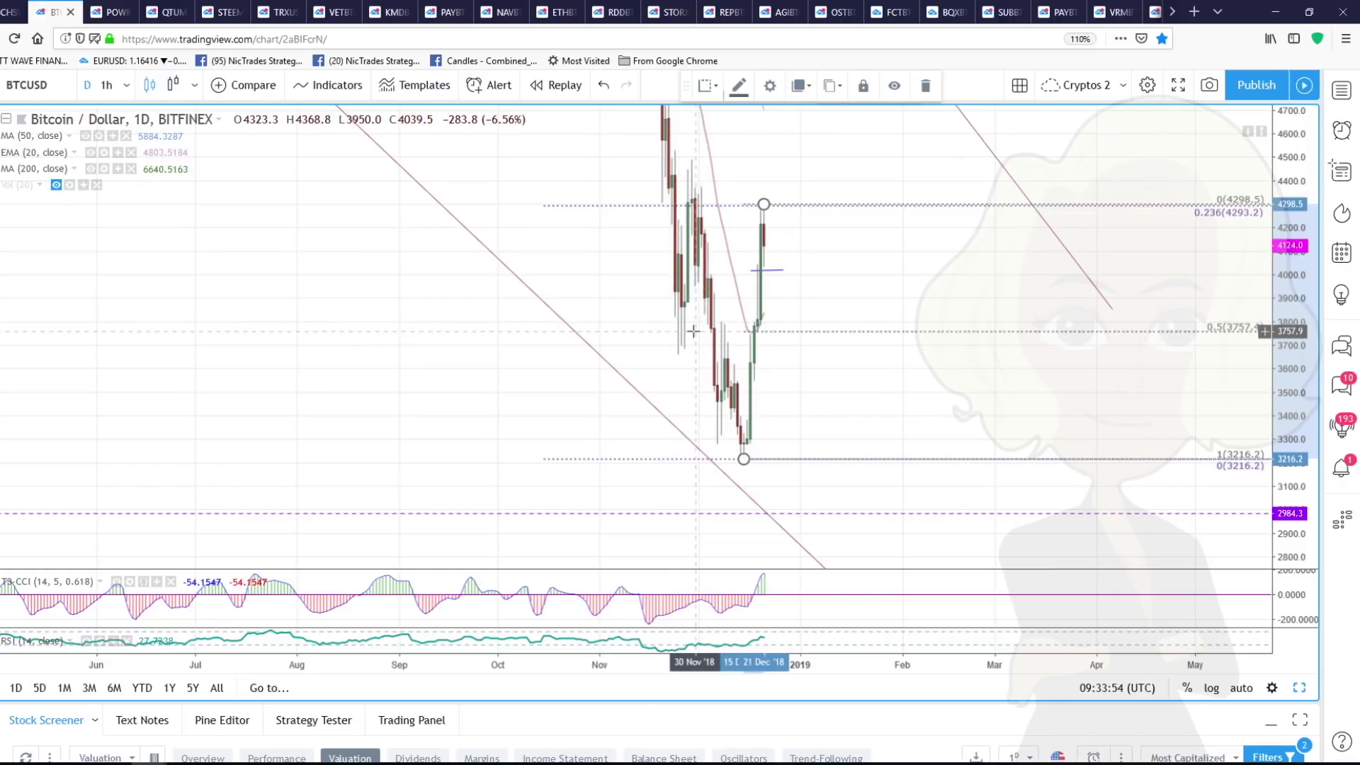
Open the Bitcoin / TetherUS chart from Binance and view its recent daily price action
left_click(56, 88)
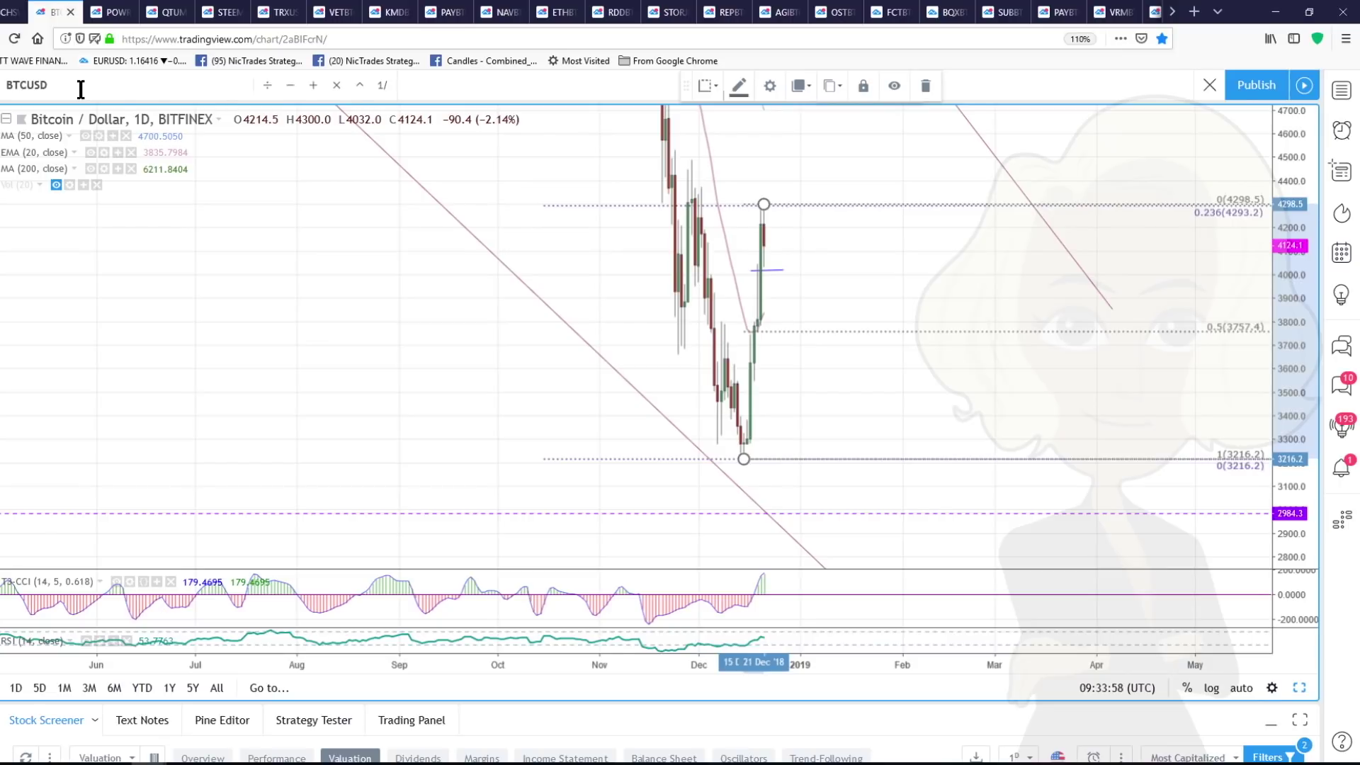
type("T")
left_click(106, 134)
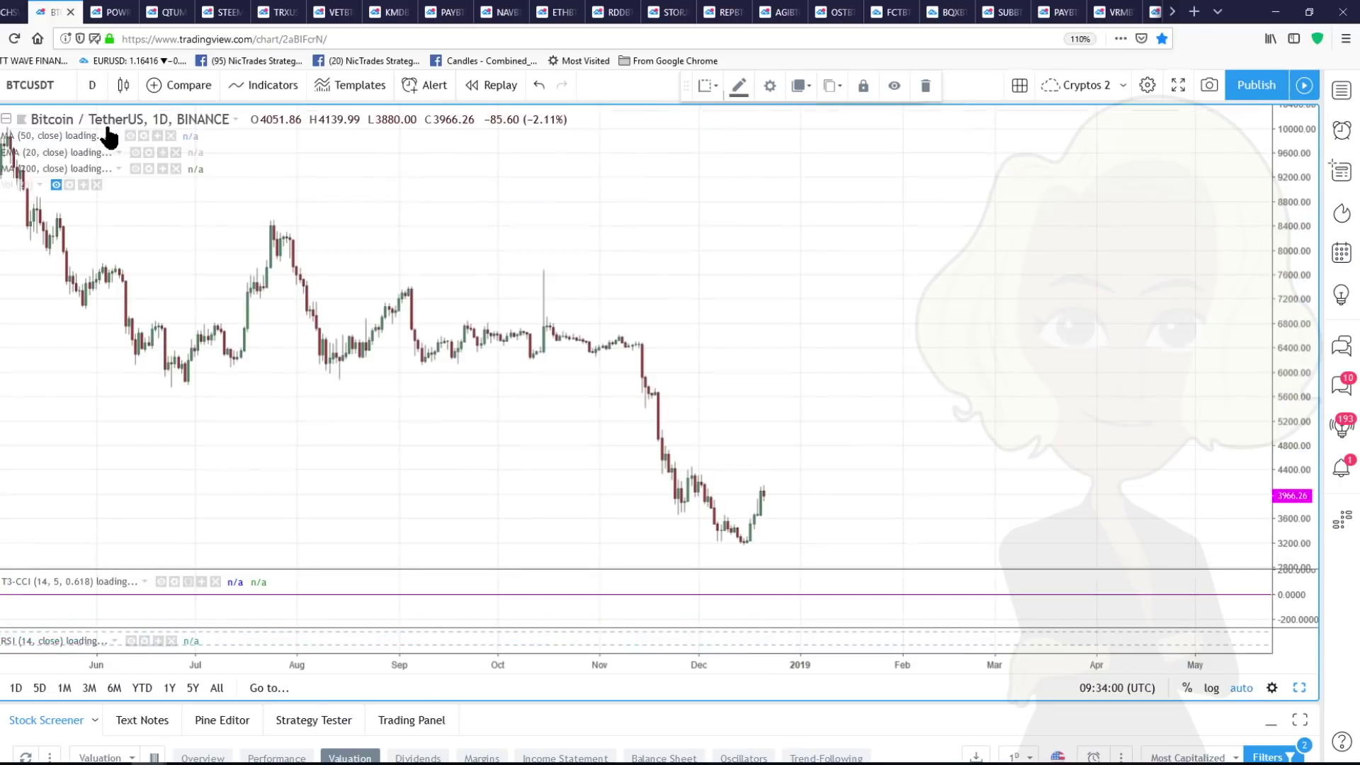
left_click_drag(1290, 556, 1291, 539)
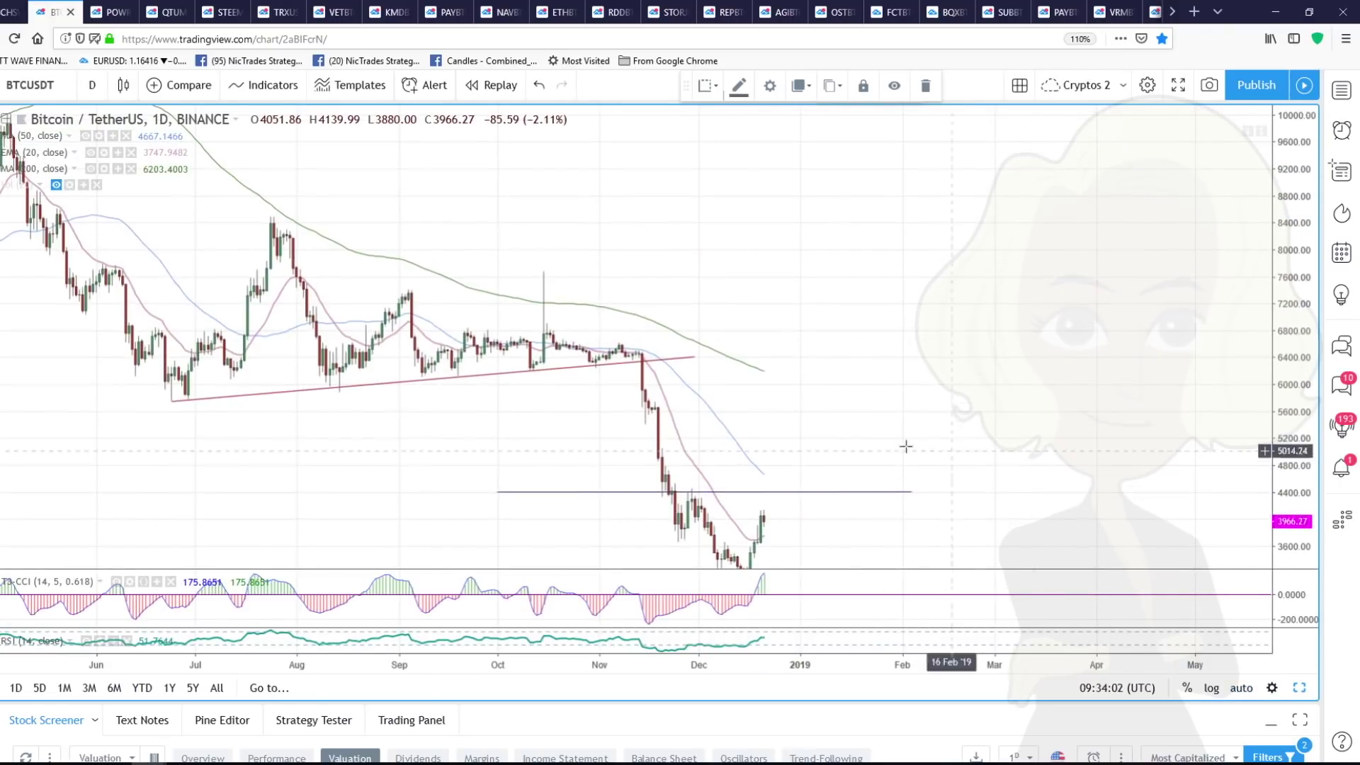
left_click_drag(894, 427, 992, 316)
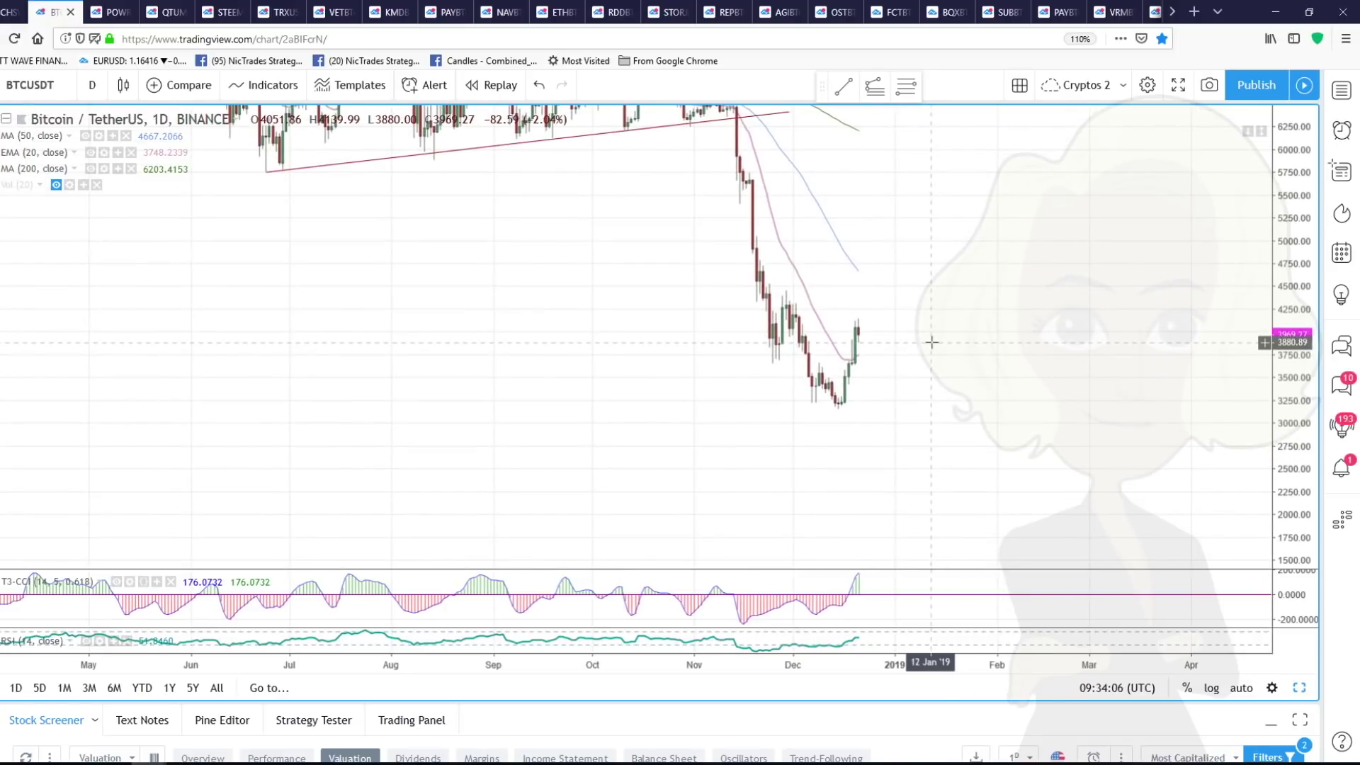
Draw a trial Fibonacci retracement from the December low at 3156.26 to the high at 4139.99, and delete it
scroll(931, 342, "up", 2)
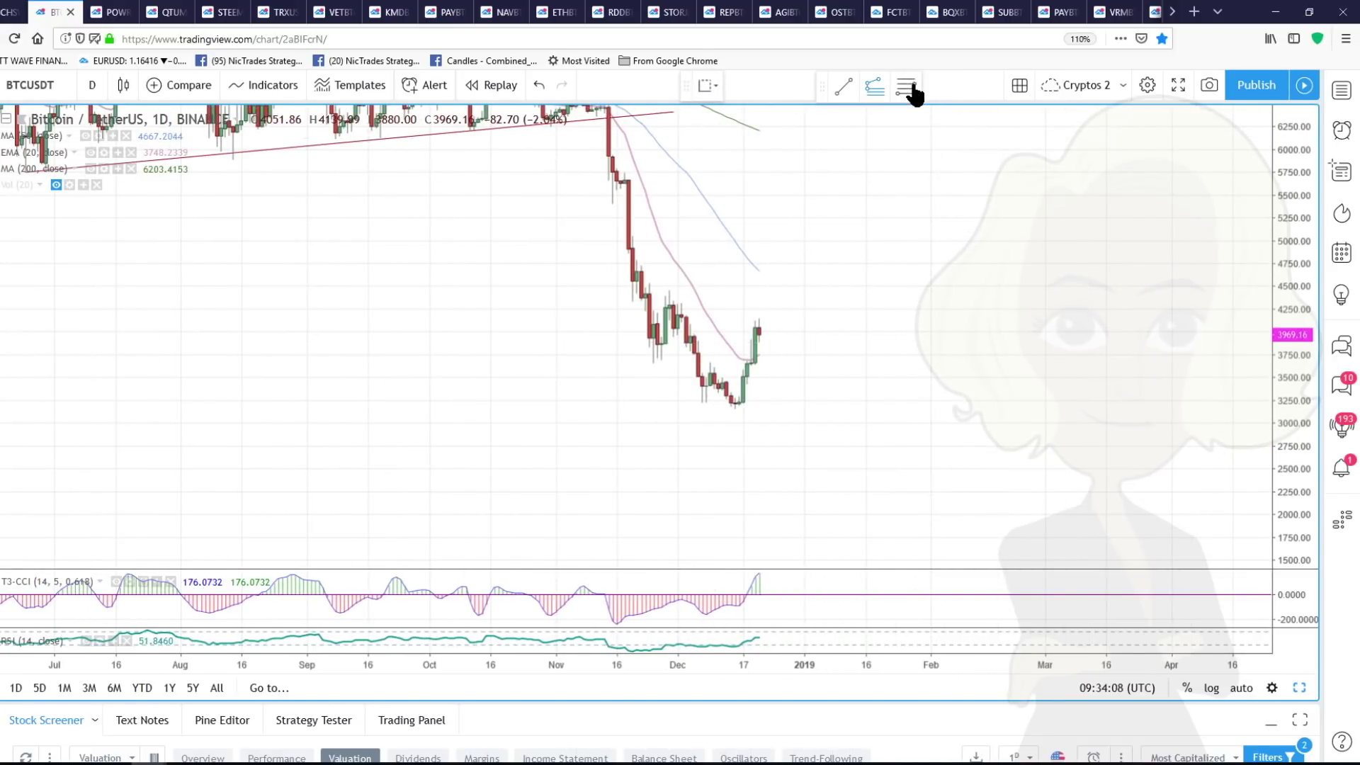
left_click(735, 410)
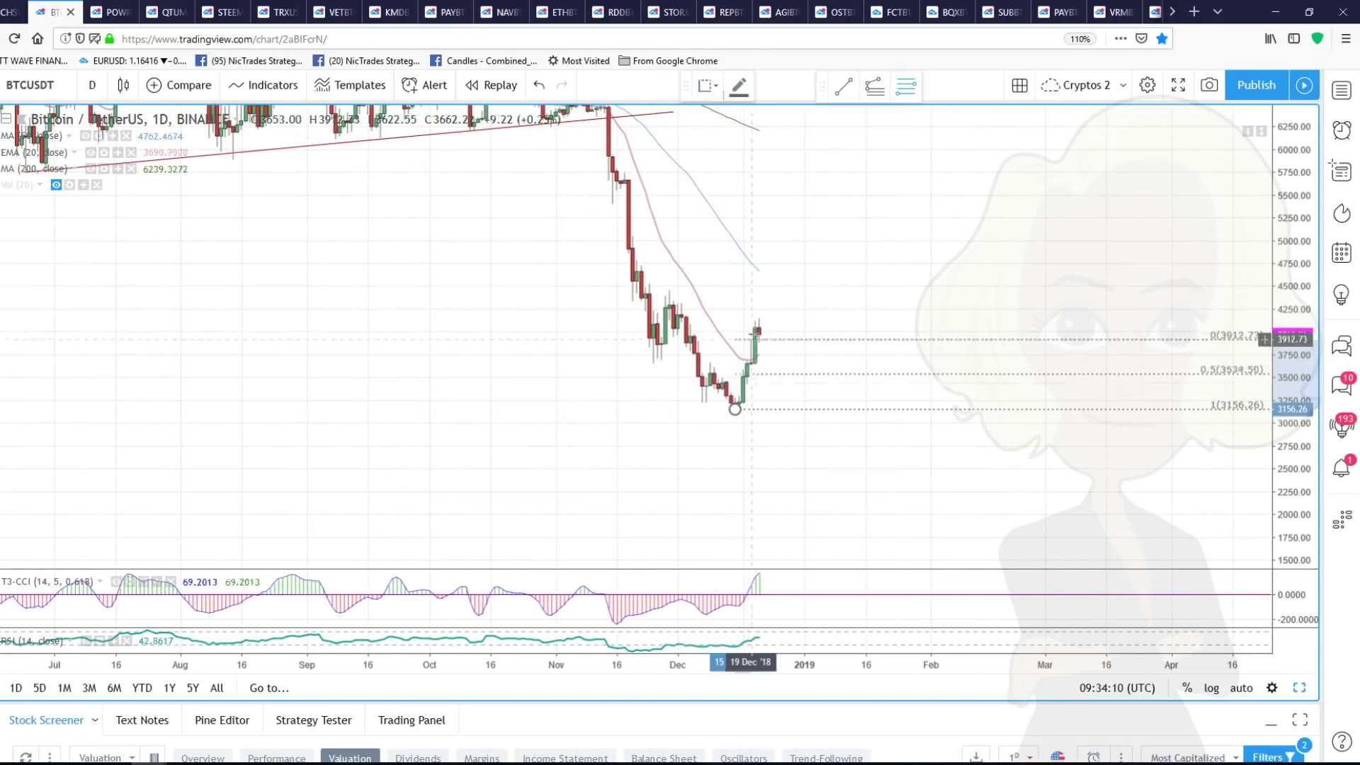
left_click(760, 320)
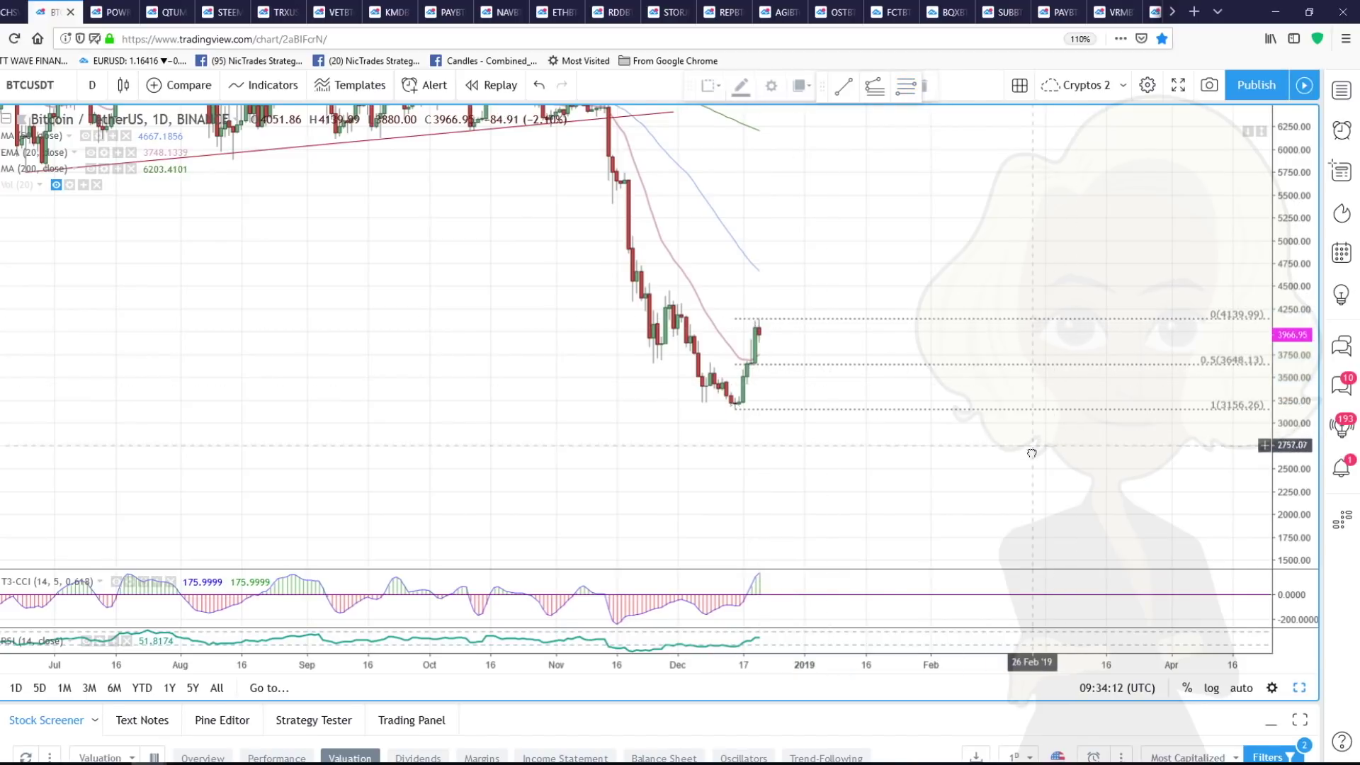
left_click_drag(1031, 453, 1029, 527)
left_click(798, 392)
key("Delete")
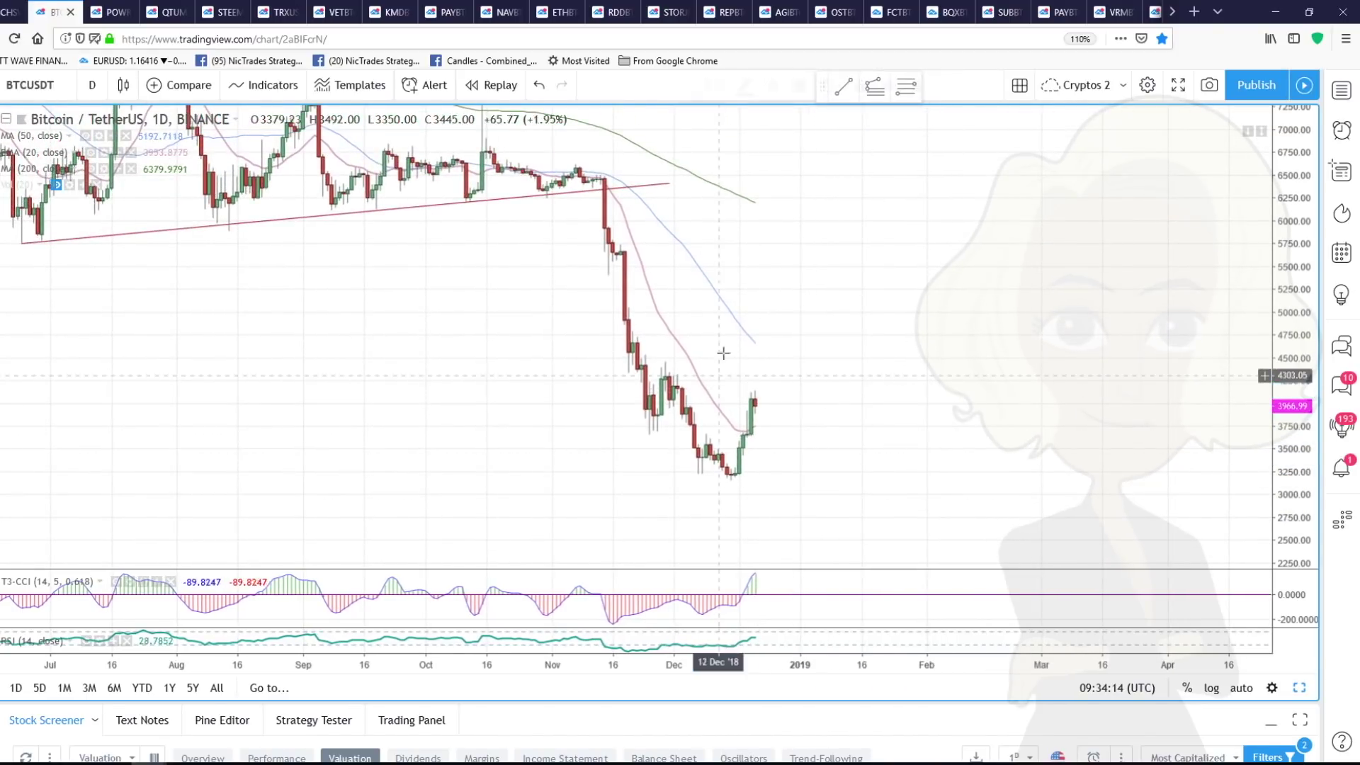
Switch the chart to the BTCUSD Bitcoin / Dollar pair from Bitstamp
left_click(64, 83)
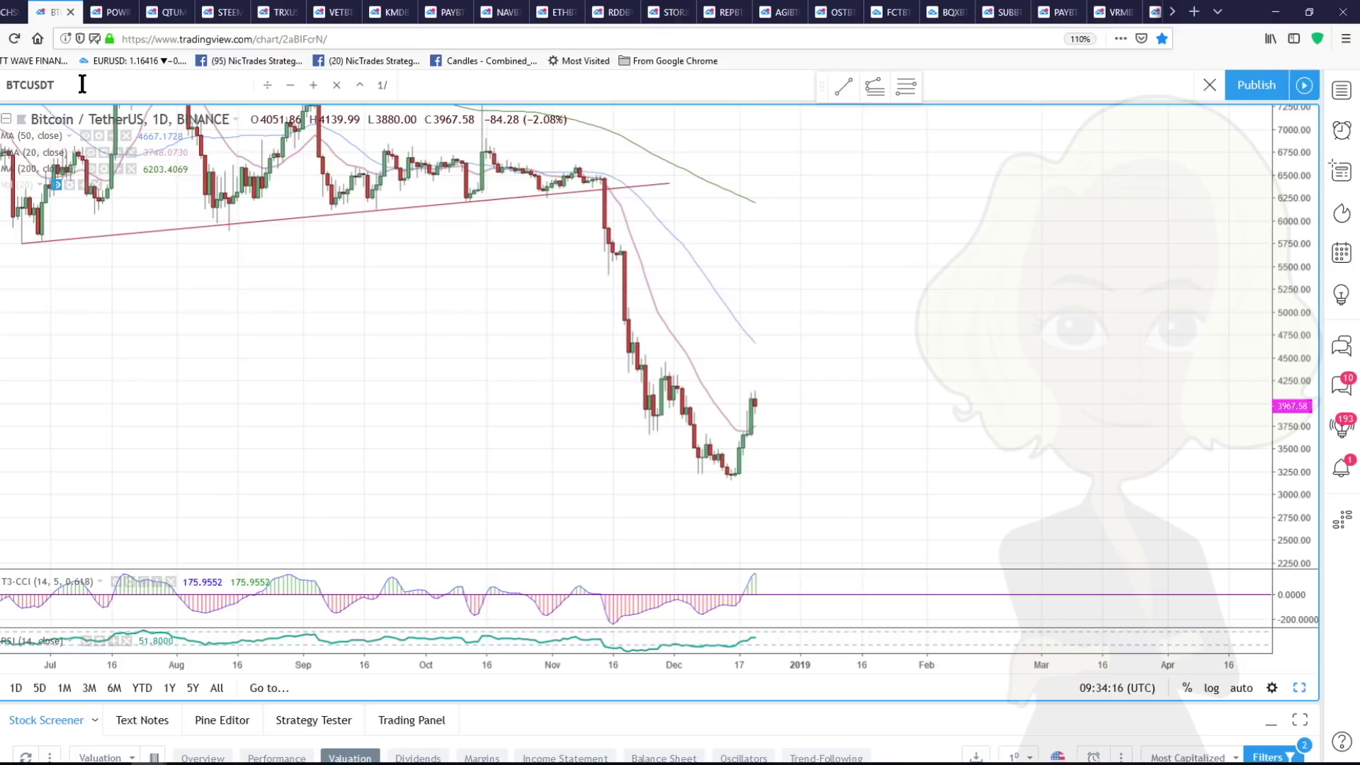
key("BackSpace")
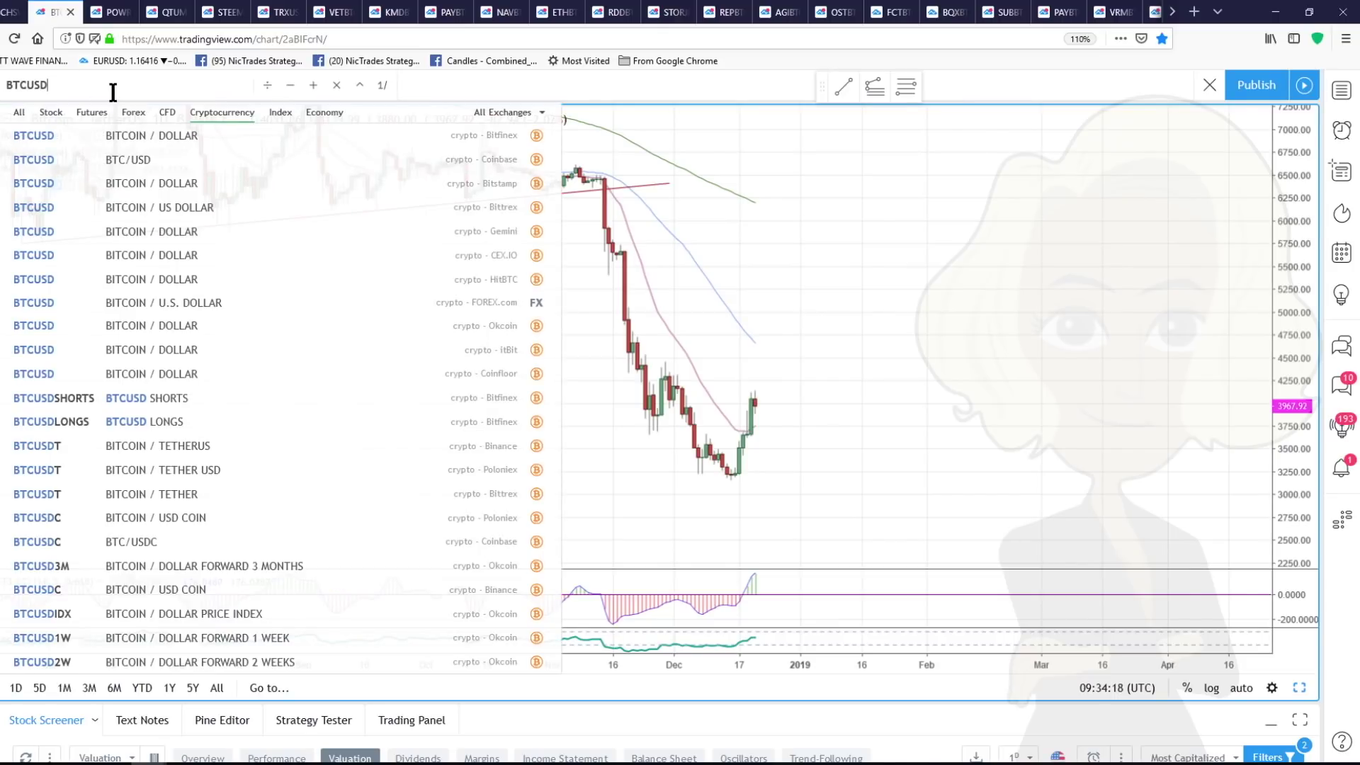
left_click(94, 183)
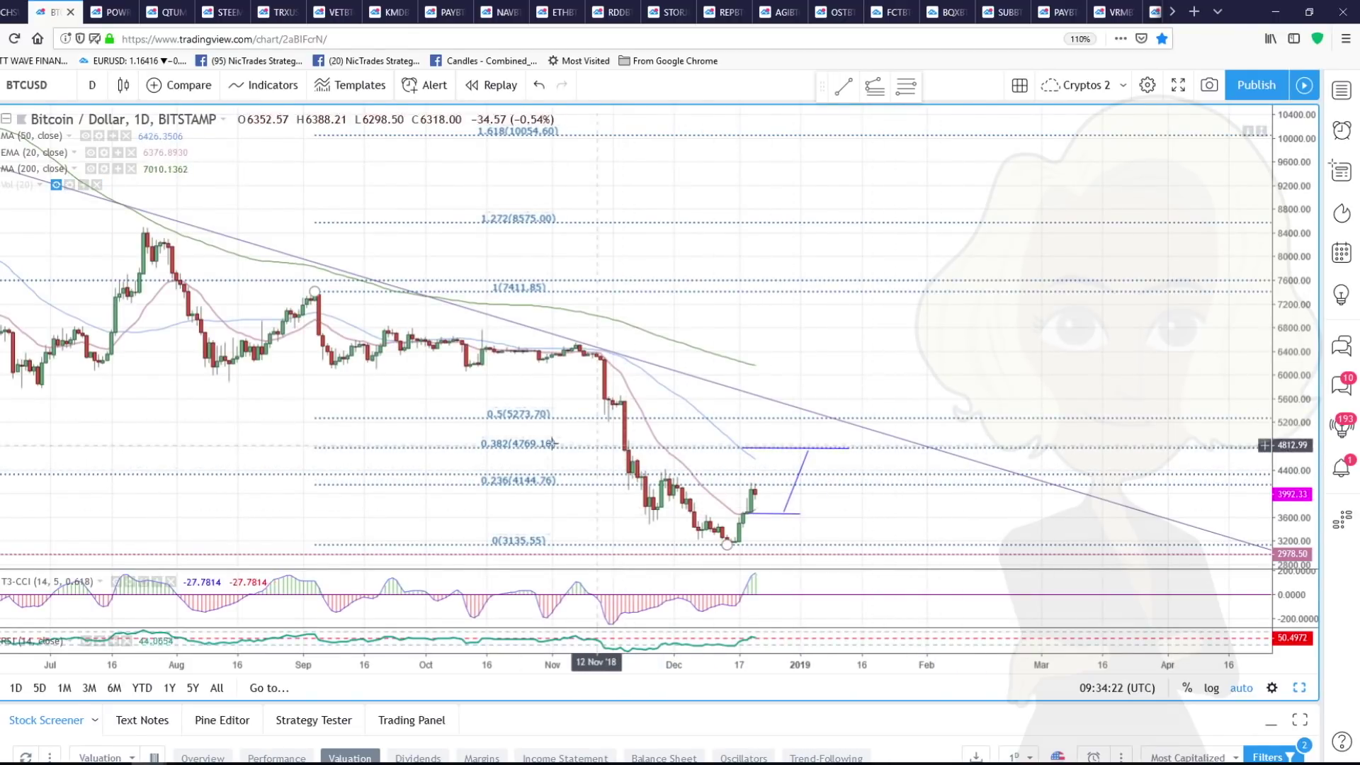
scroll(553, 443, "down", 1)
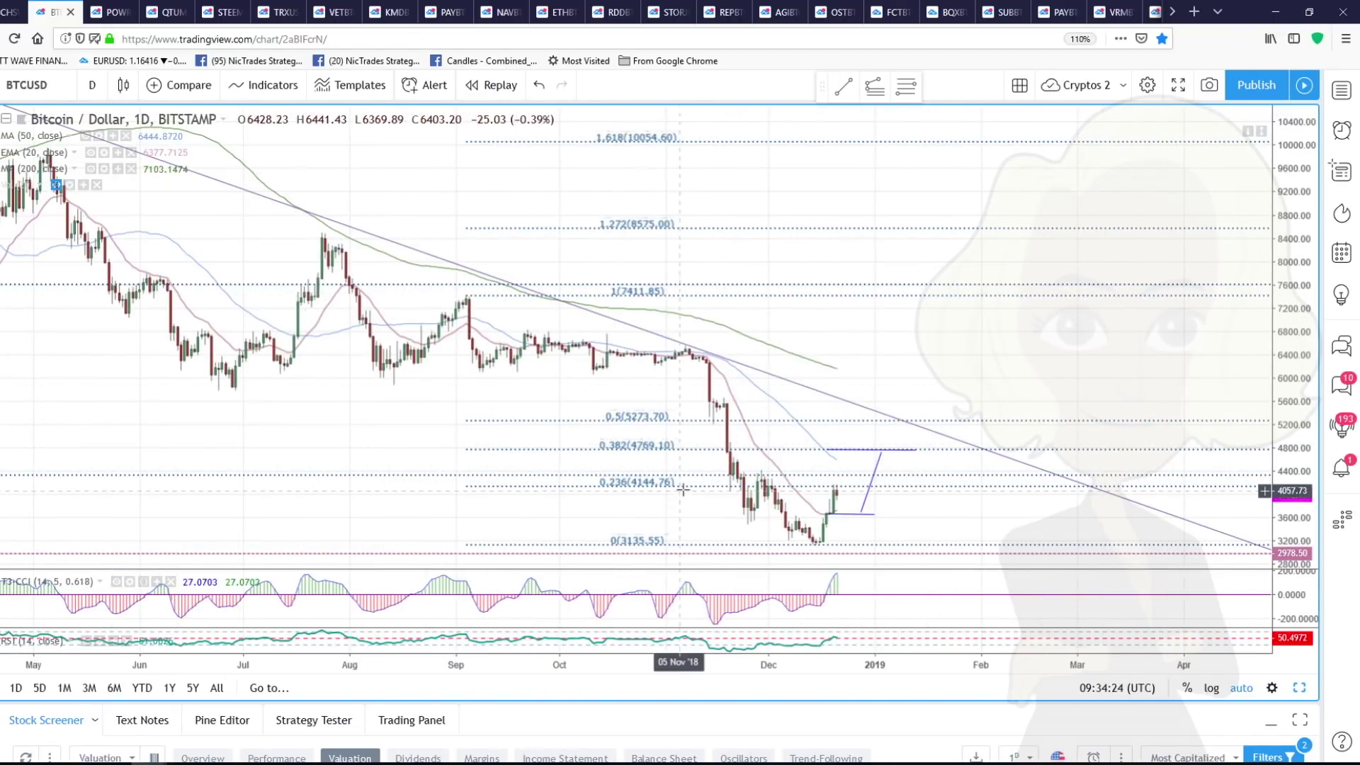
Extend the short blue support line near 3664 to 2 January 2019 and shift the diagonal blue path to run from 27 December to 2 January
left_click(877, 469)
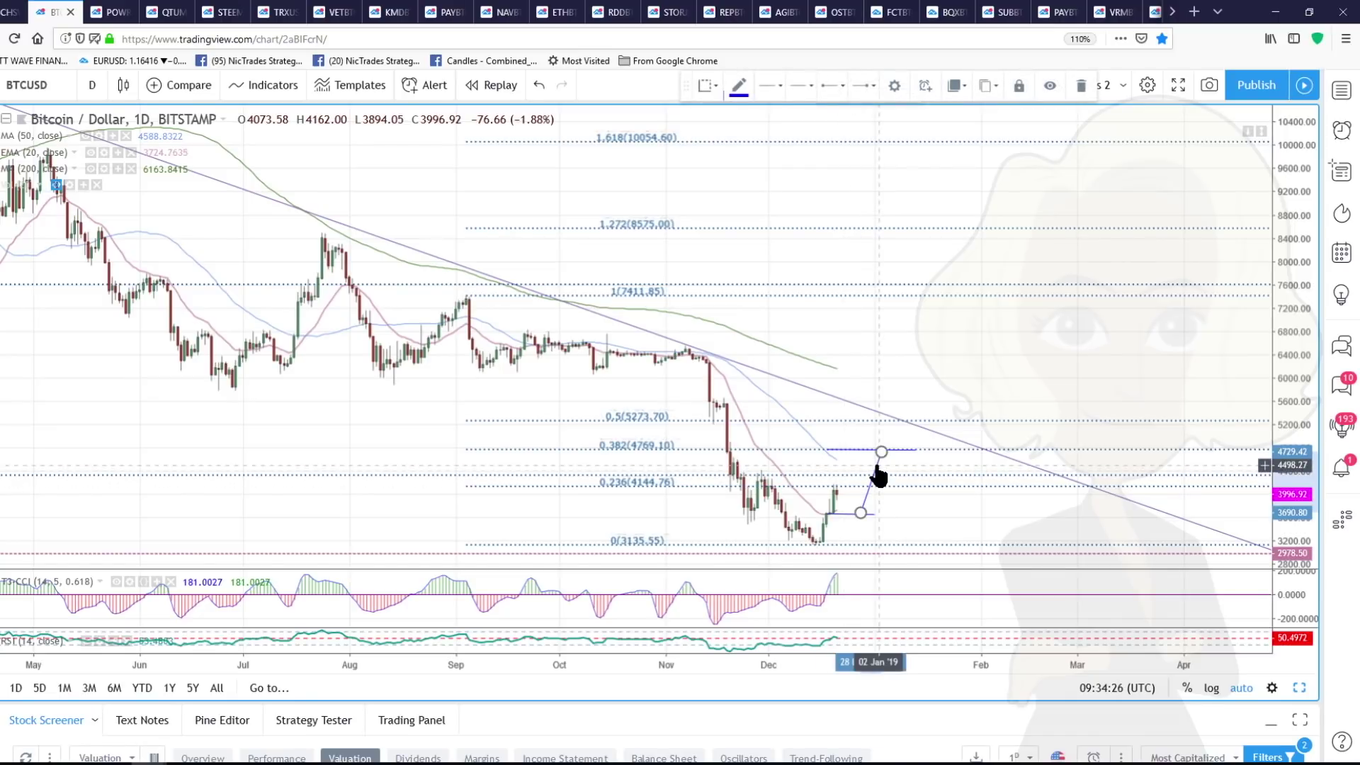
left_click_drag(1294, 509, 1294, 410)
left_click_drag(1046, 365, 1052, 211)
scroll(1010, 340, "up", 2)
scroll(958, 483, "up", 2)
left_click_drag(853, 476, 881, 425)
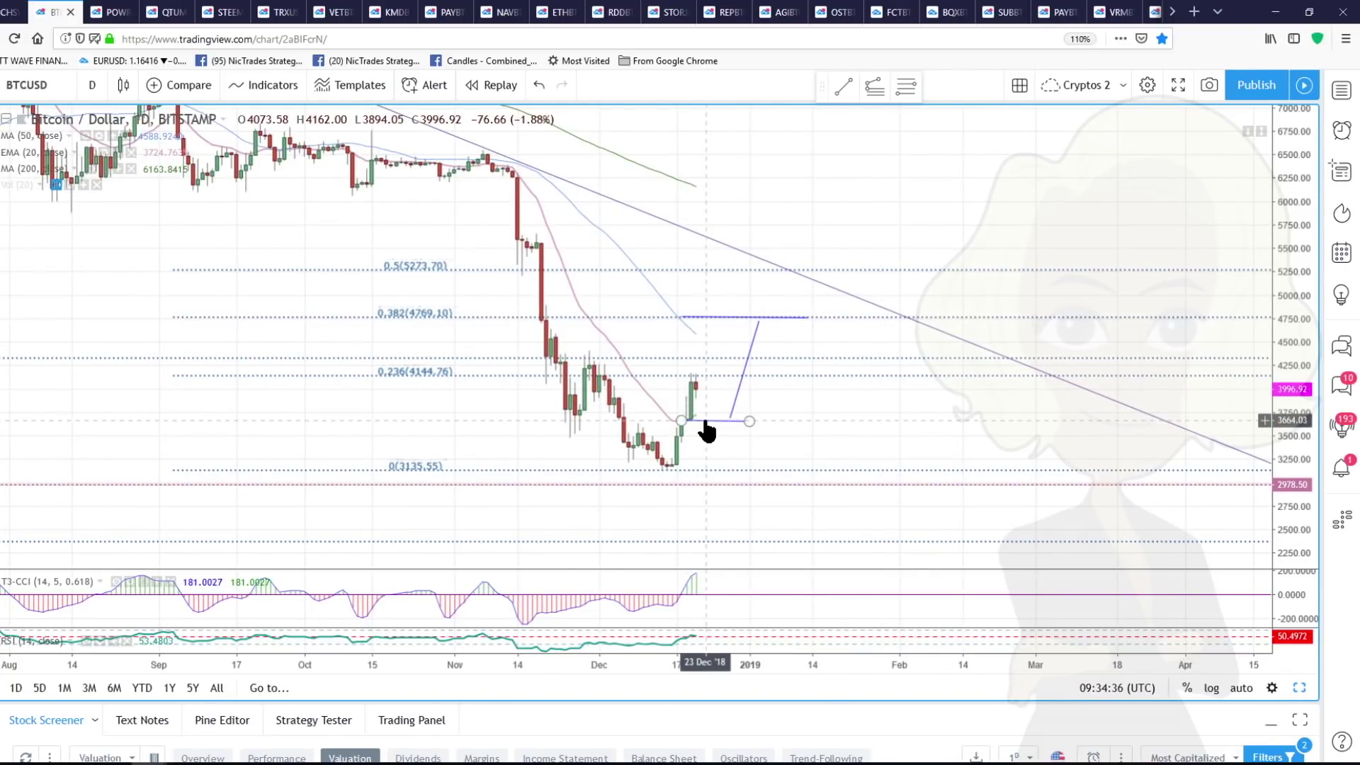
left_click_drag(750, 420, 755, 419)
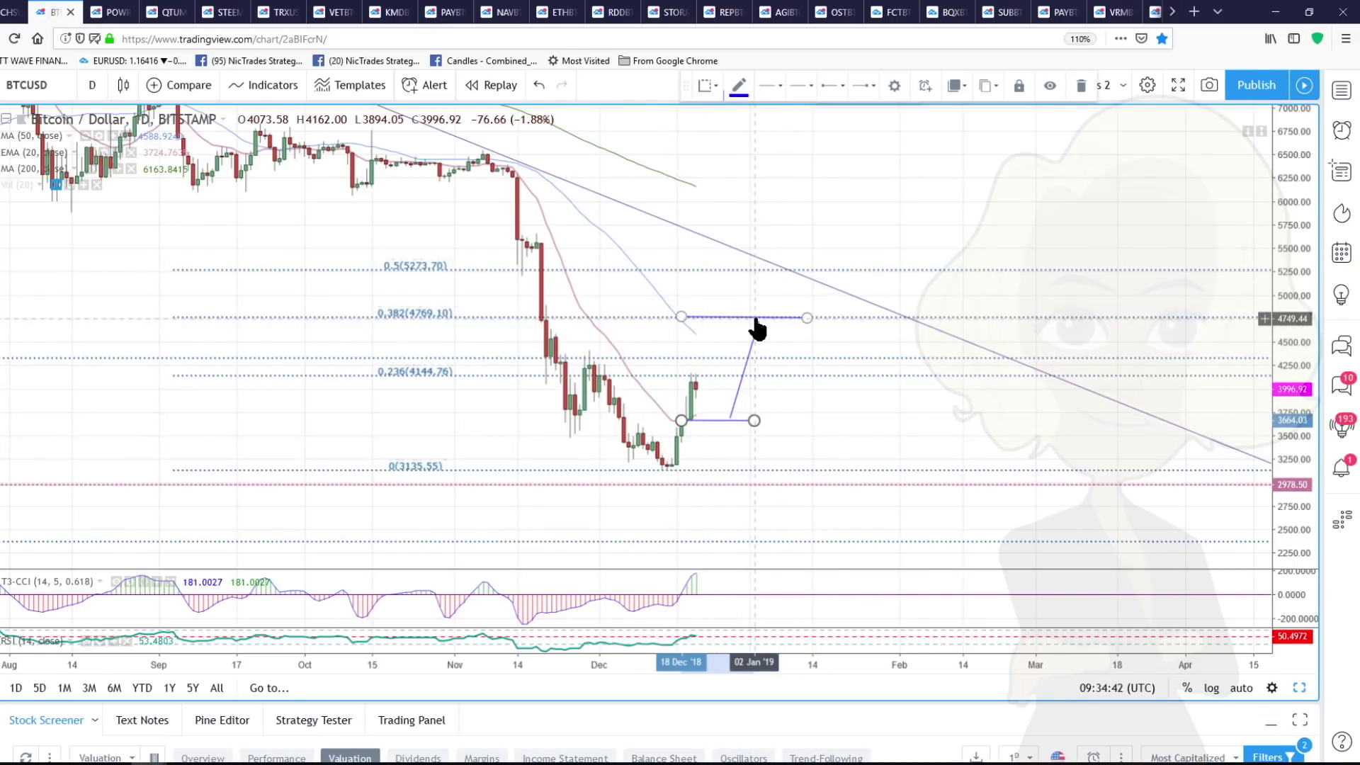
scroll(756, 320, "down", 2)
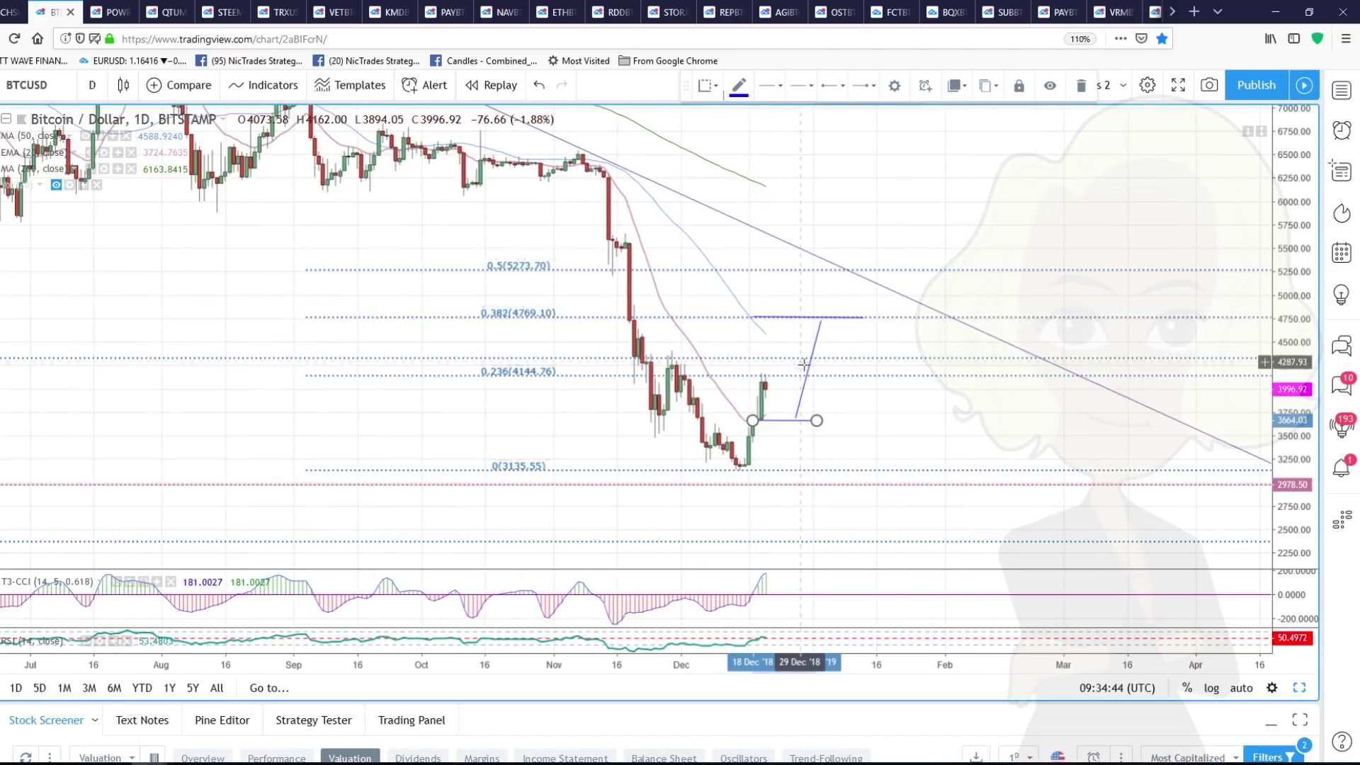
mouse_move(809, 366)
left_mouse_down()
mouse_move(754, 421)
mouse_move(806, 366)
left_mouse_up()
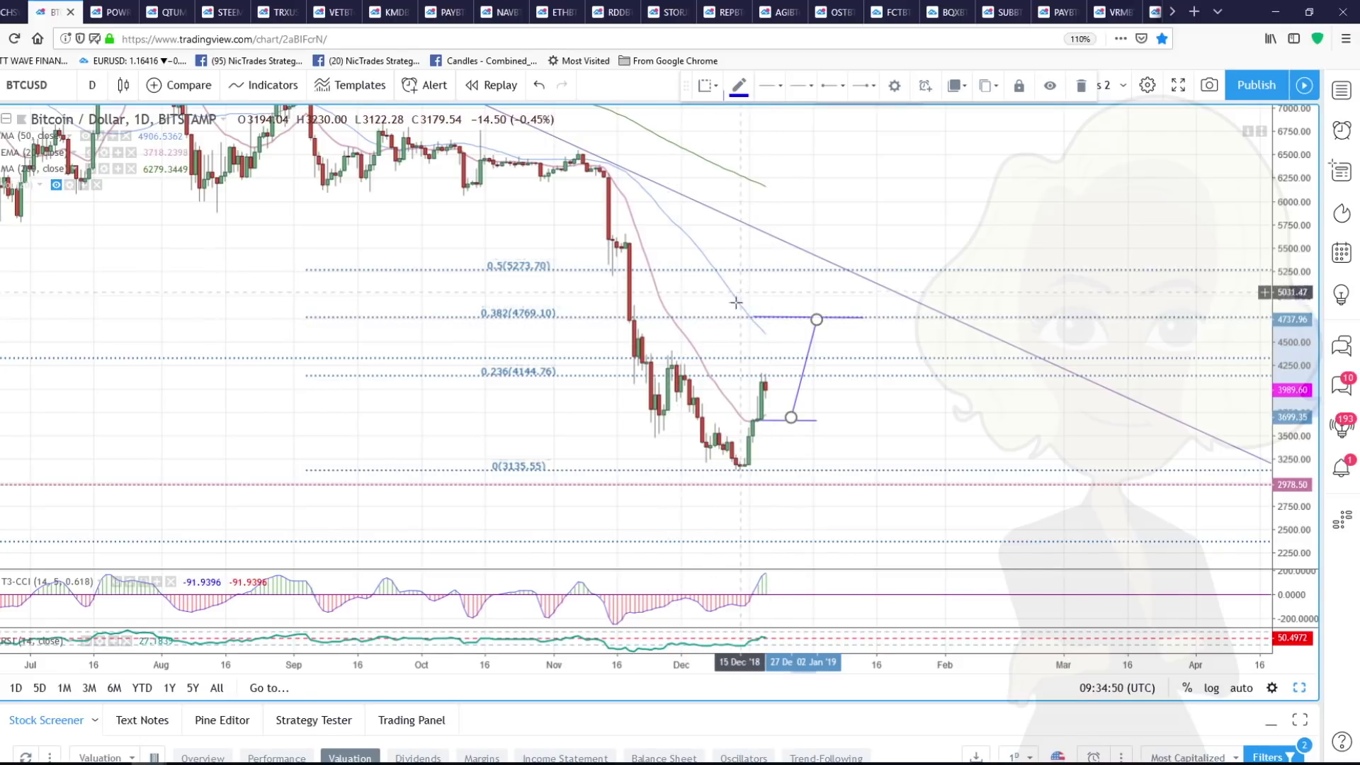
Examine the recent daily price action against the Fibonacci levels, the descending trendline and the blue support, target and path lines
scroll(1082, 275, "down", 1)
left_click_drag(1279, 242, 1279, 304)
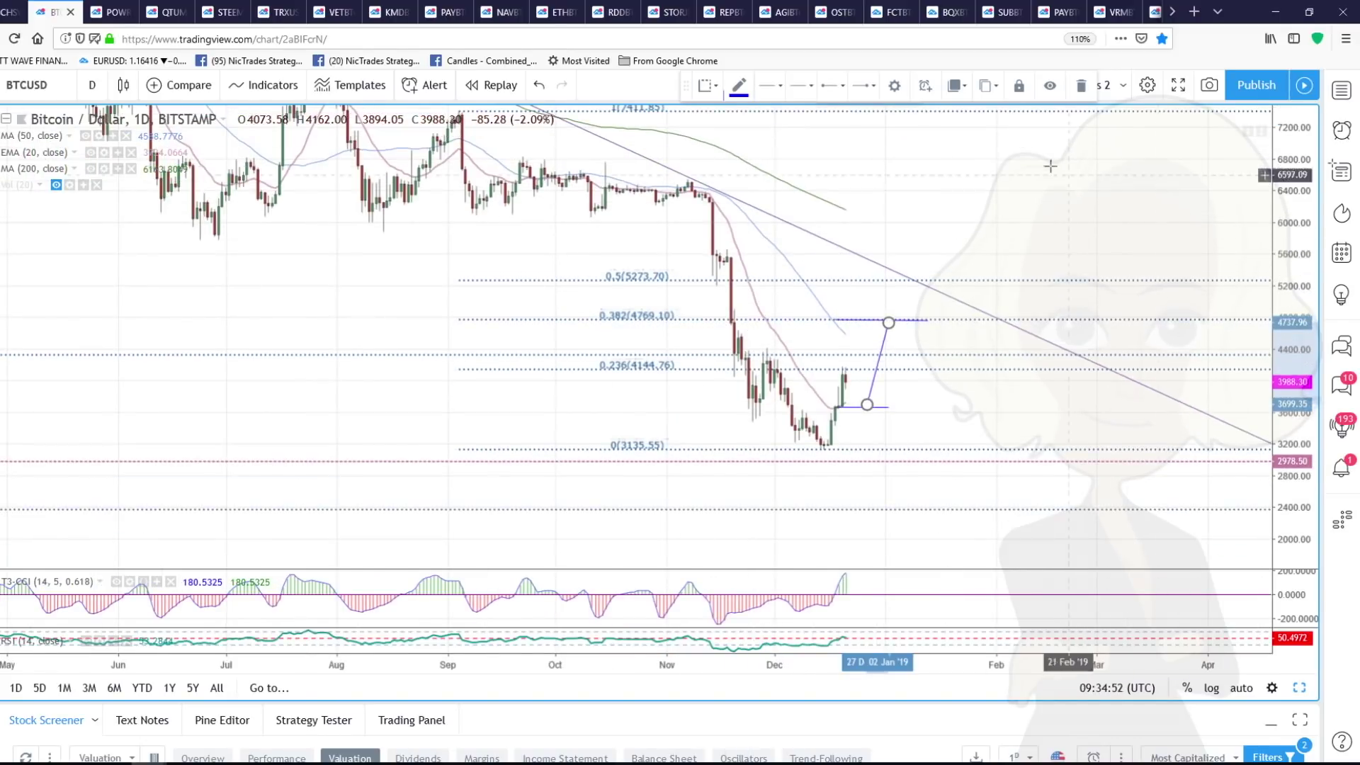
left_click_drag(1049, 176, 1039, 280)
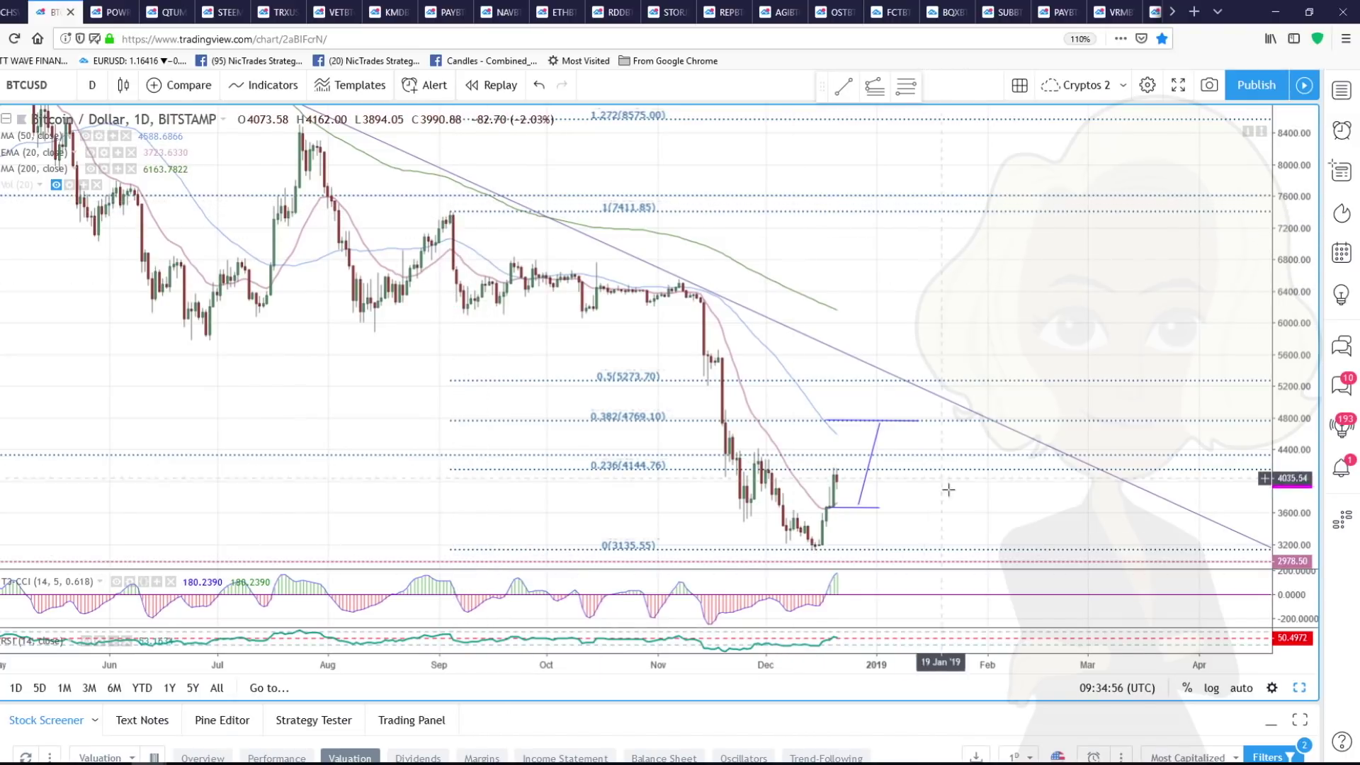
left_click_drag(969, 502, 964, 458)
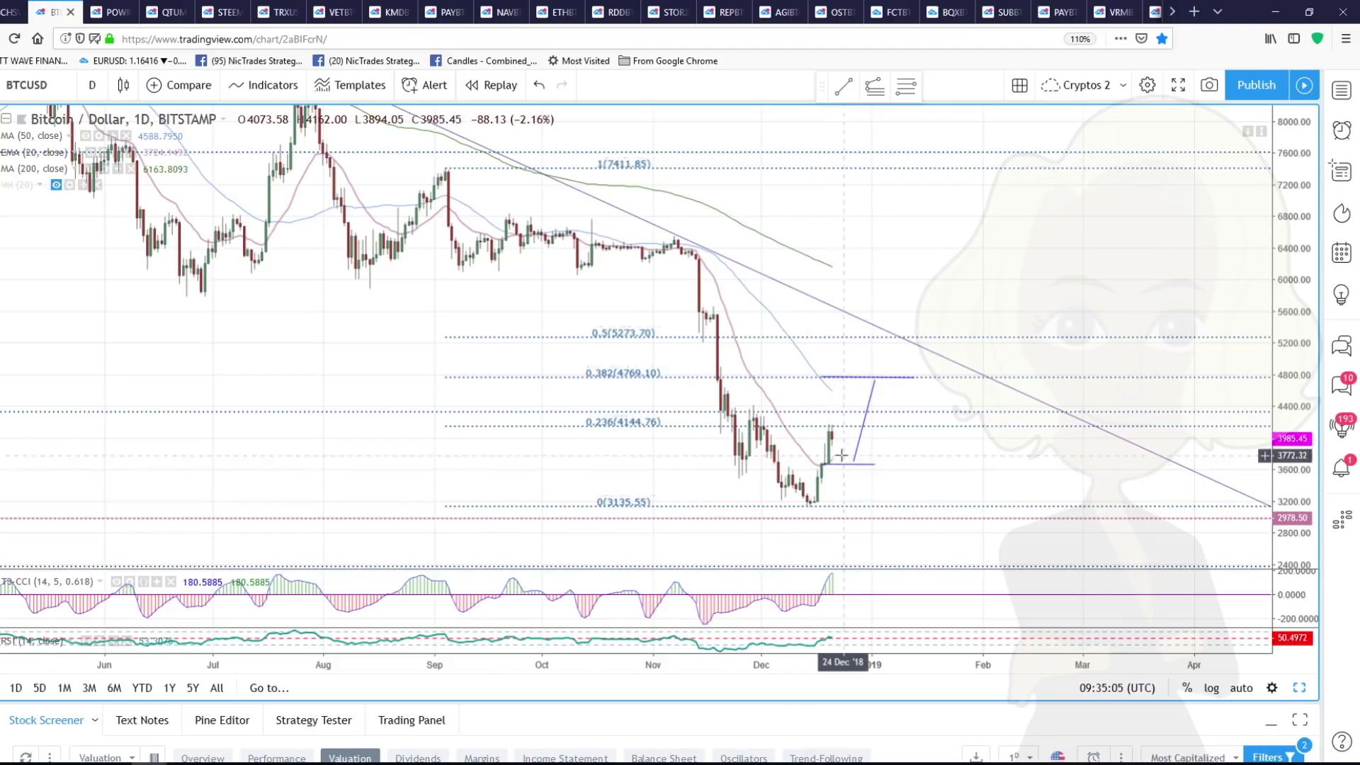
left_click_drag(864, 495, 877, 471)
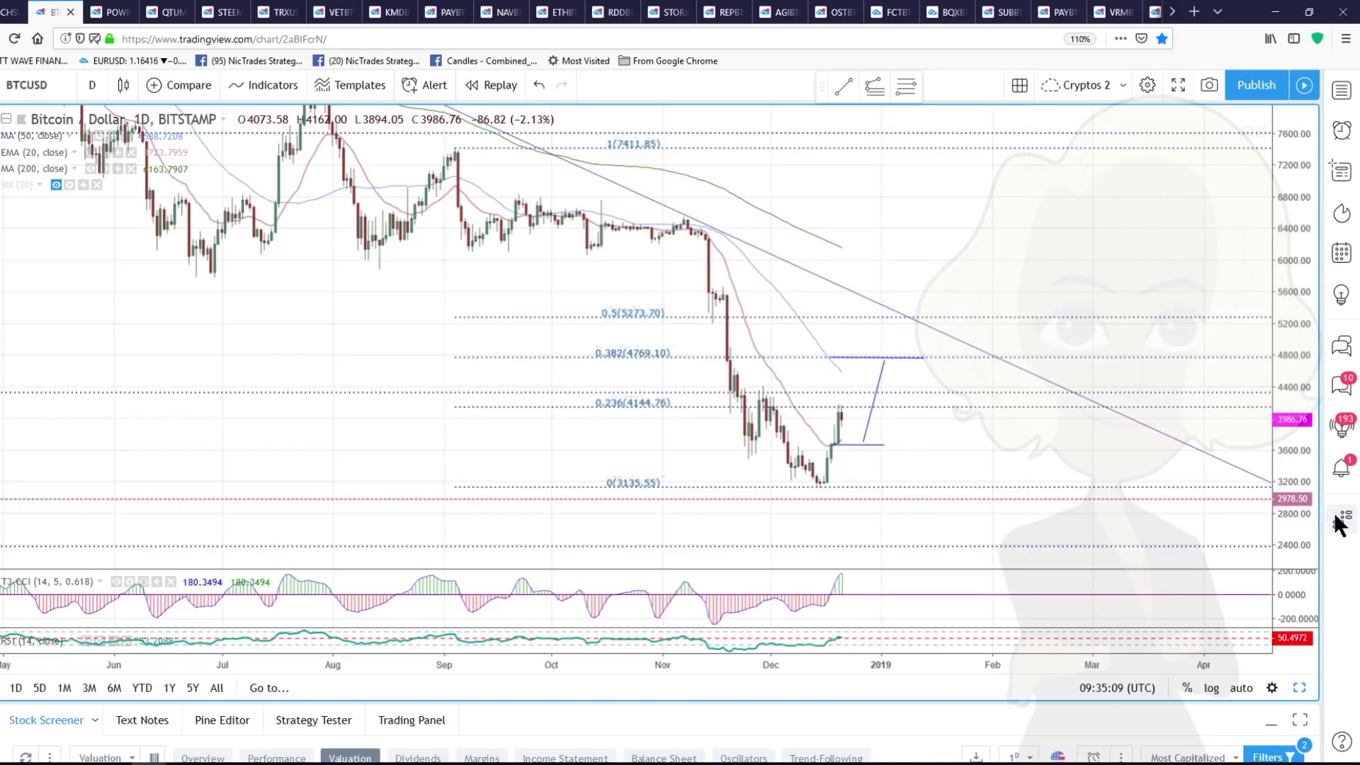
left_click_drag(1302, 506, 1241, 390)
left_click_drag(1022, 510, 1000, 368)
scroll(993, 362, "up", 4)
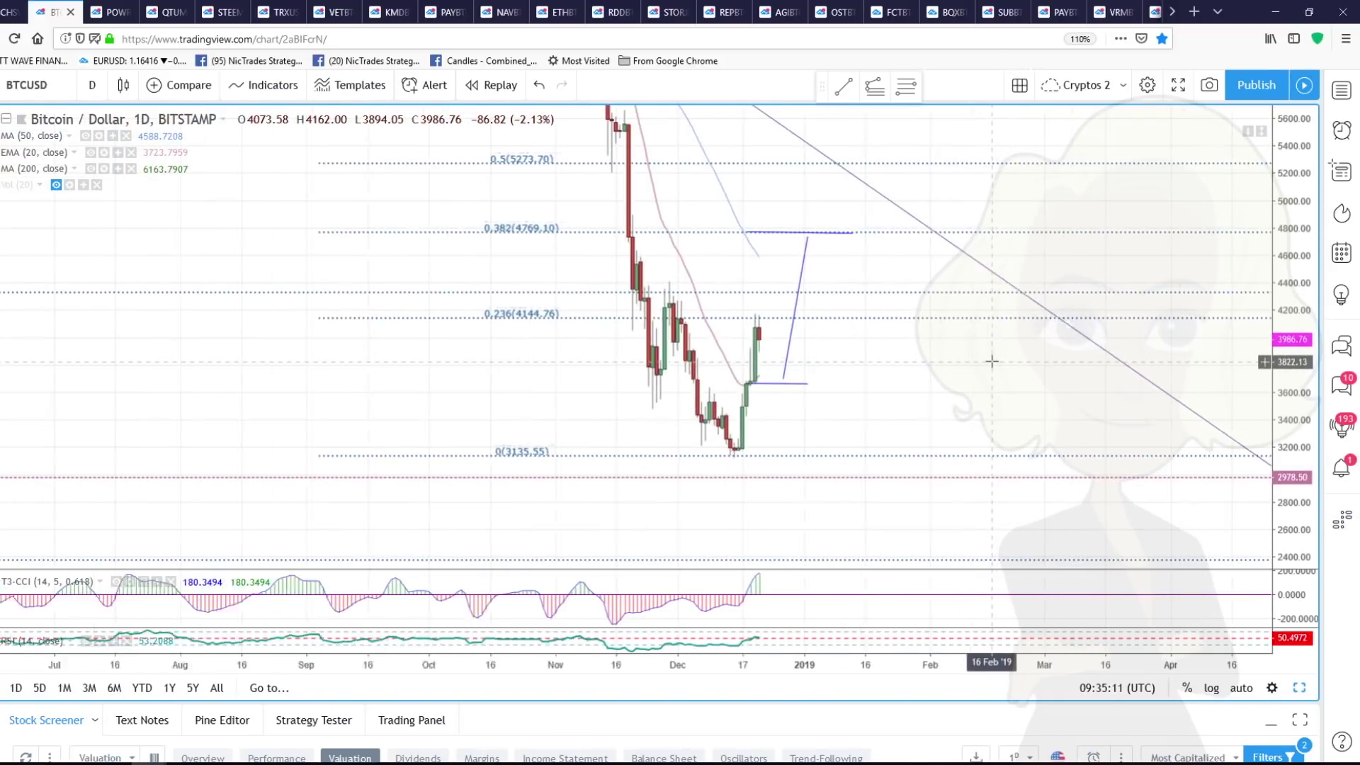
scroll(670, 369, "up", 2)
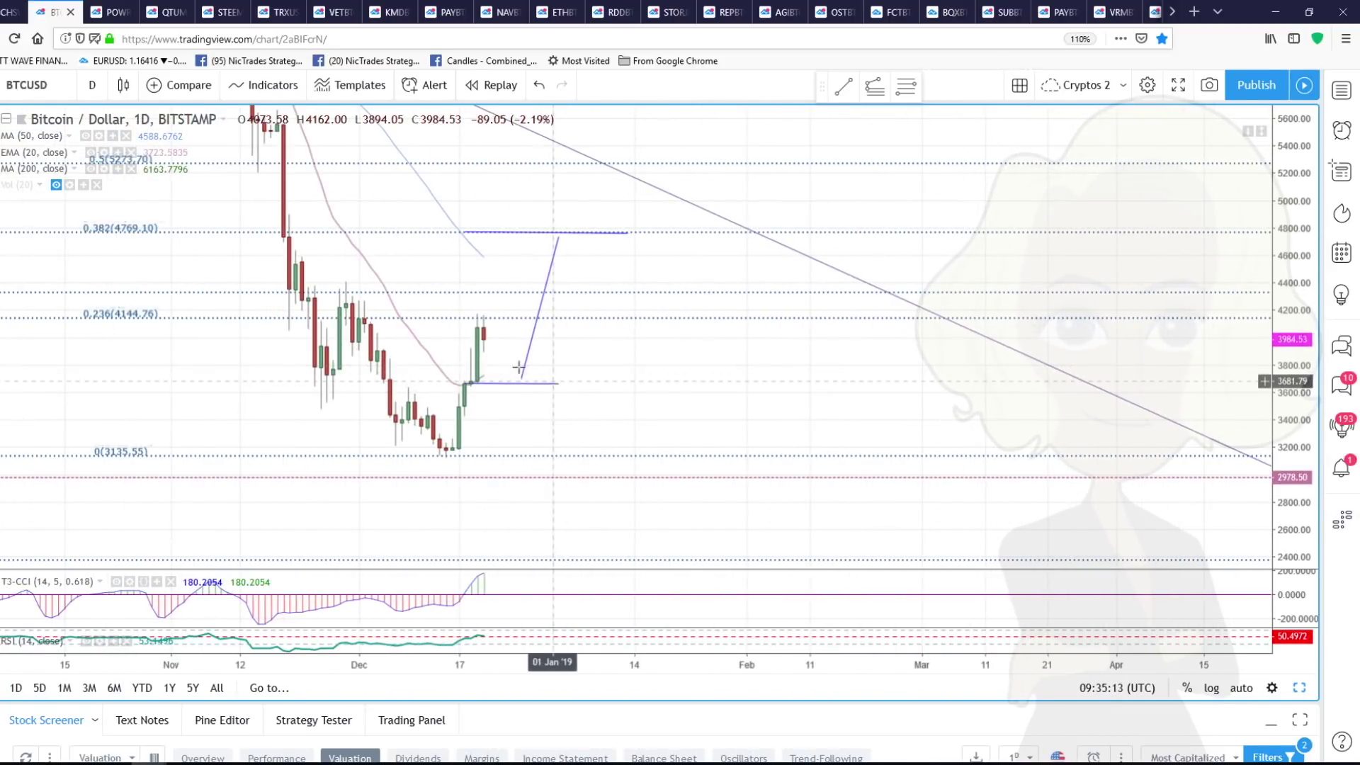
left_click_drag(501, 352, 613, 359)
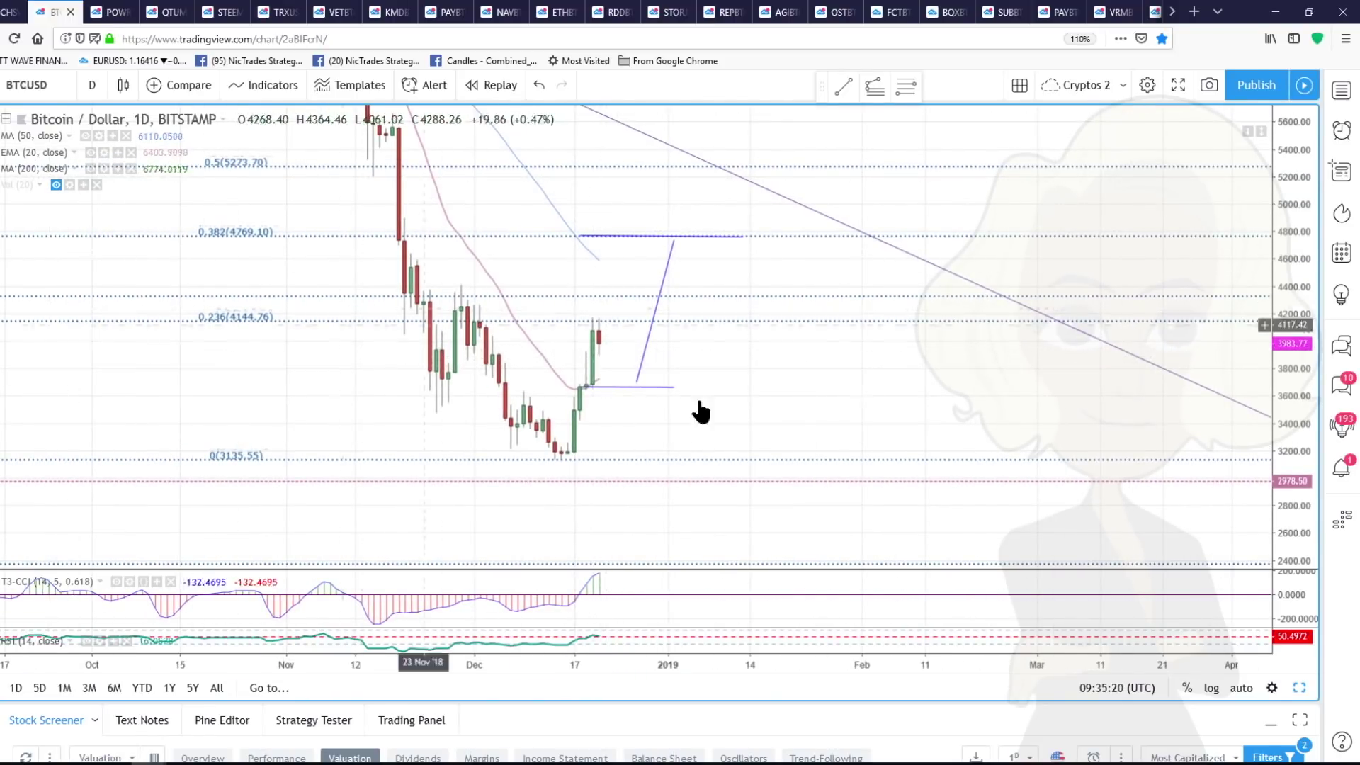
Draw a Fibonacci retracement over the tall green 20 December candle's body from 3684.03 to 4073.77
left_click_drag(925, 397, 1049, 392)
left_click_drag(1280, 434, 1284, 257)
scroll(911, 425, "up", 4)
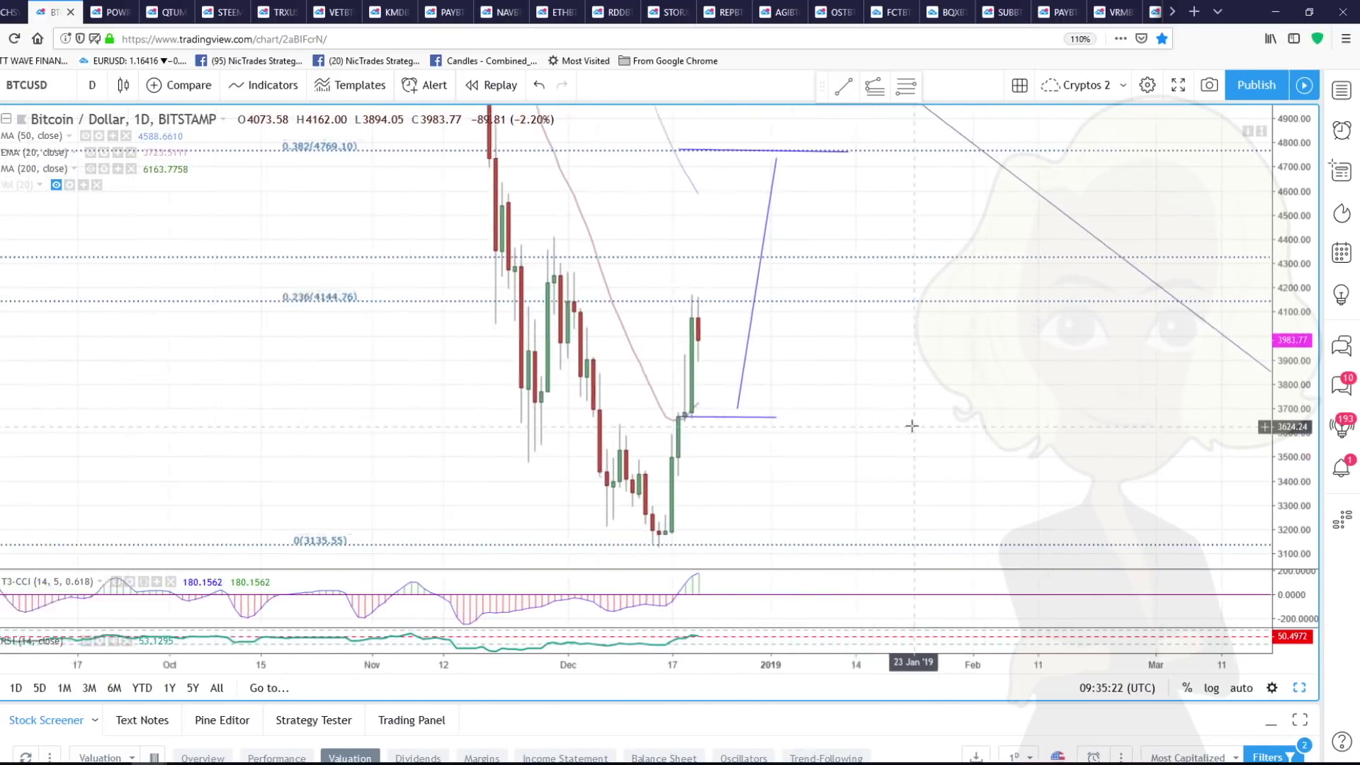
left_click(906, 86)
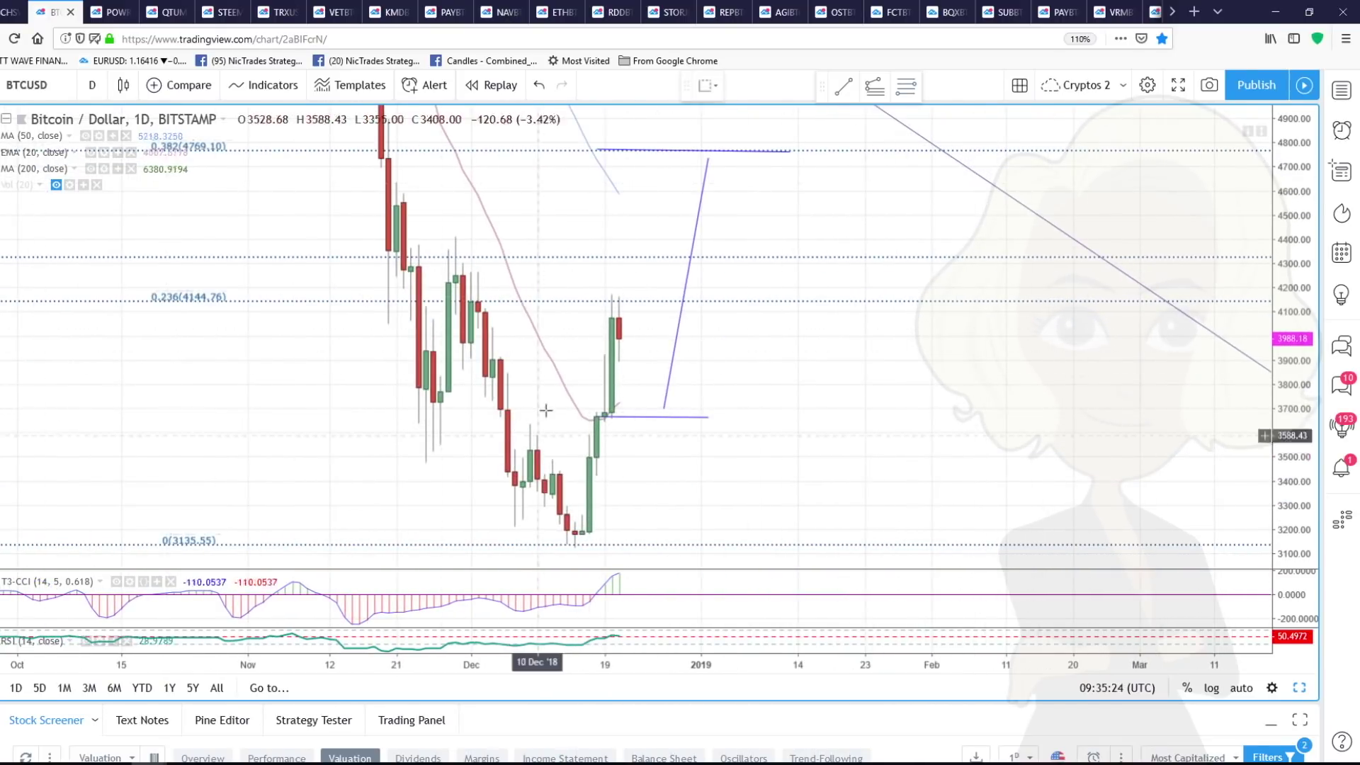
left_click(612, 413)
left_click(612, 317)
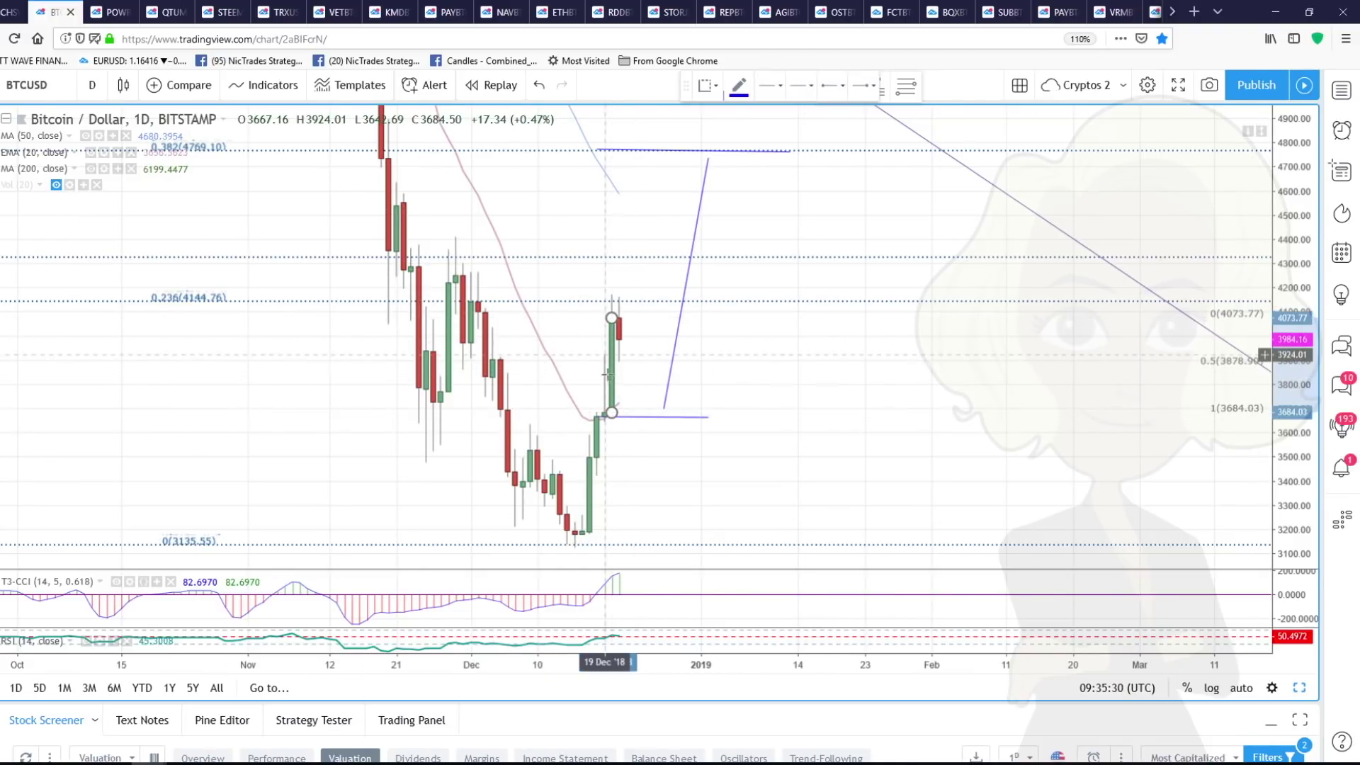
Draw a short blue support line along the new retracement's 0.5 level near 3879, from 17 December to 30 December
left_click(580, 366)
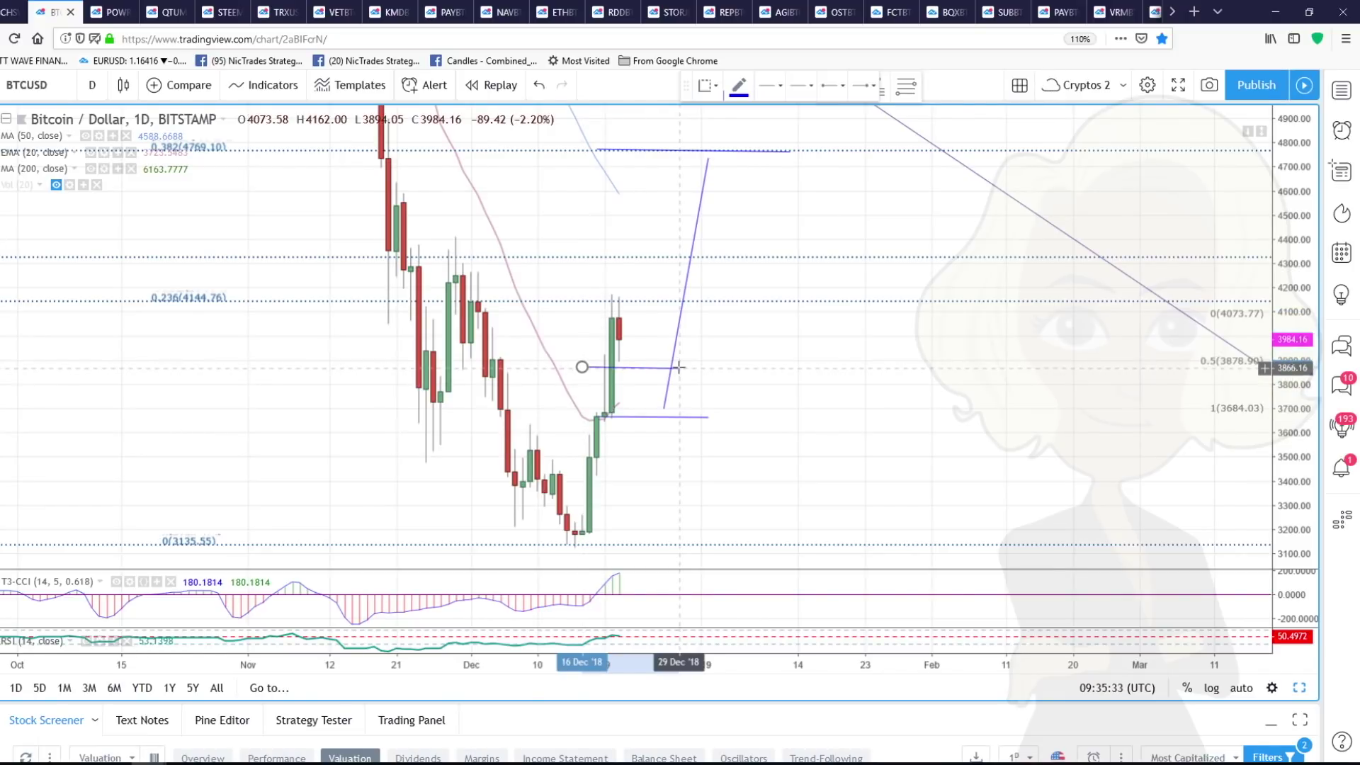
left_click(679, 367)
left_click_drag(631, 367, 634, 364)
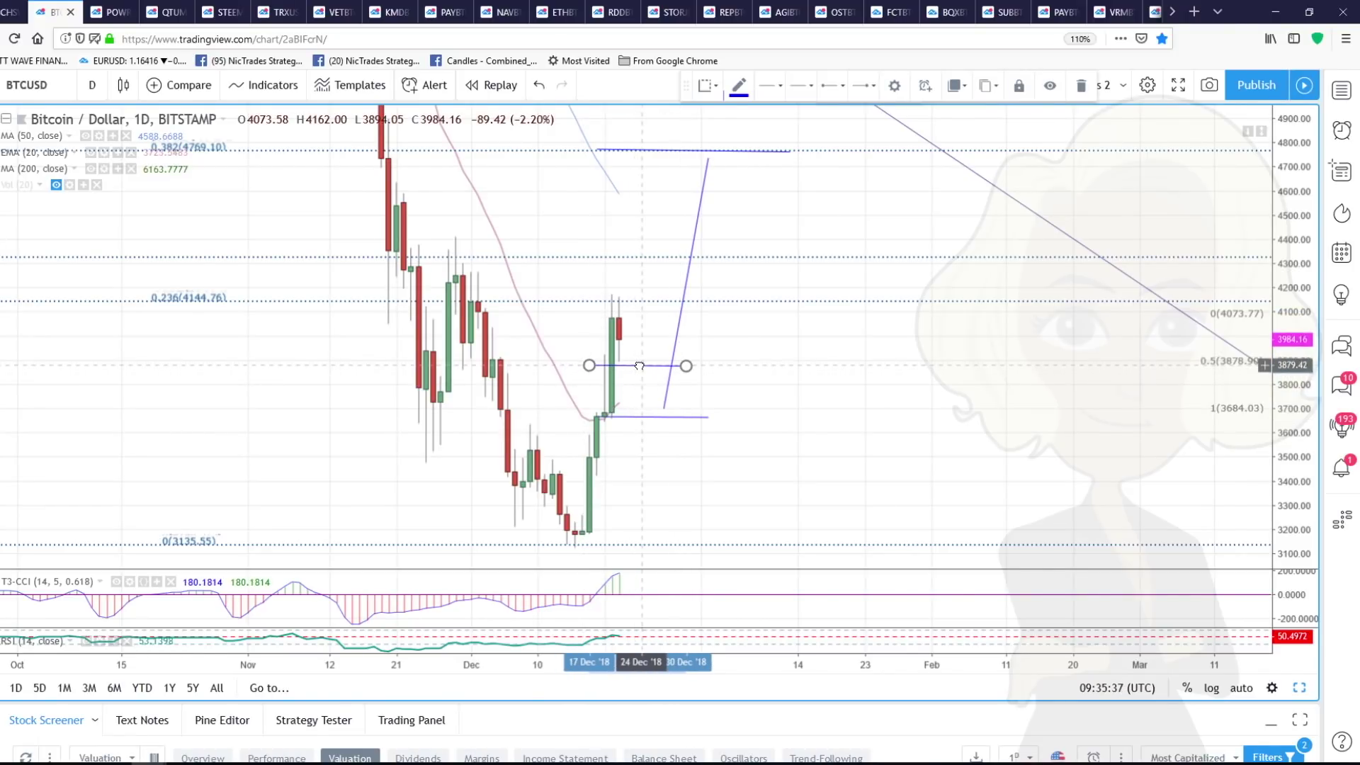
left_click(646, 379)
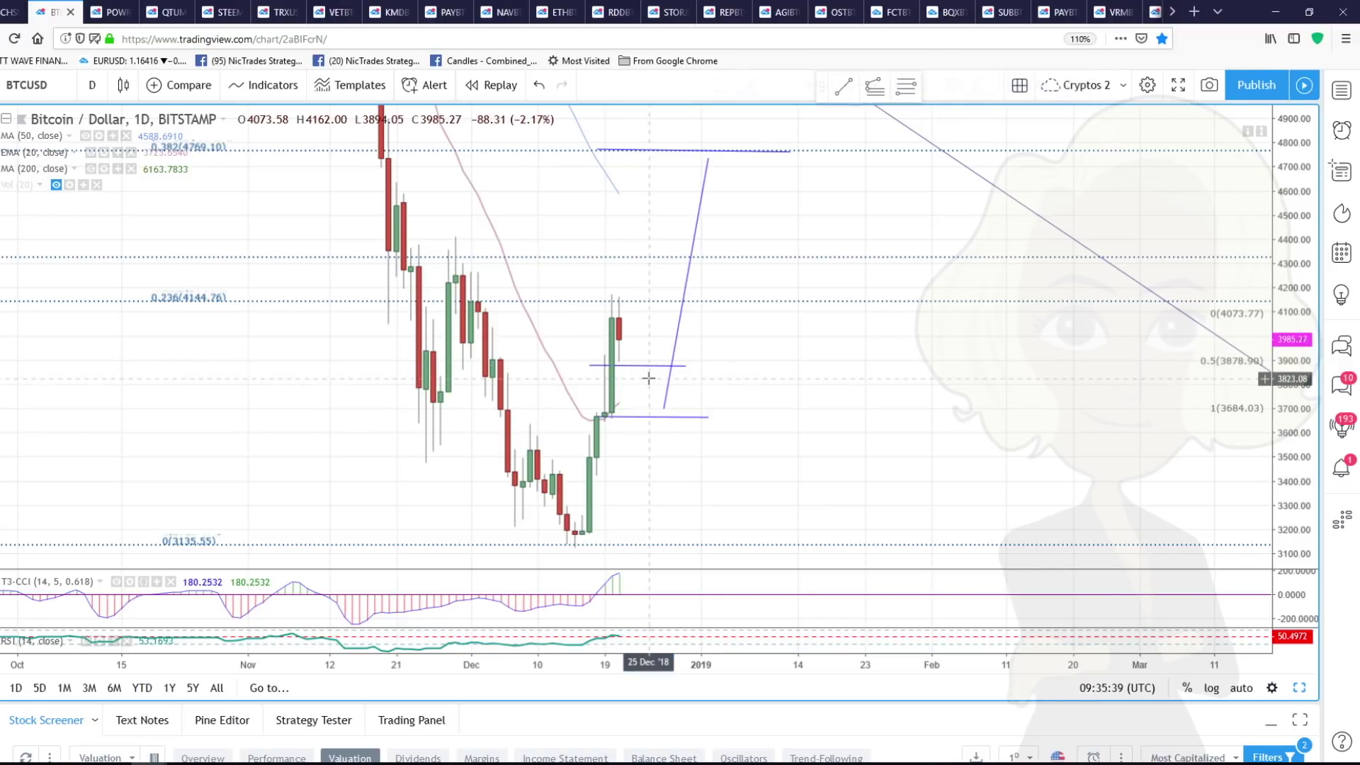